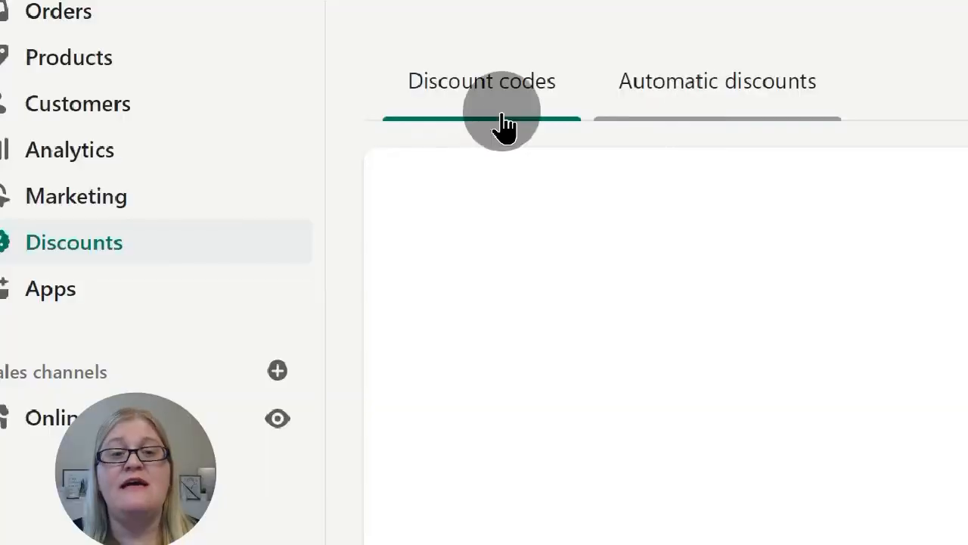
- Start a new discount code and set its type to Fixed amount
left_click(490, 108)
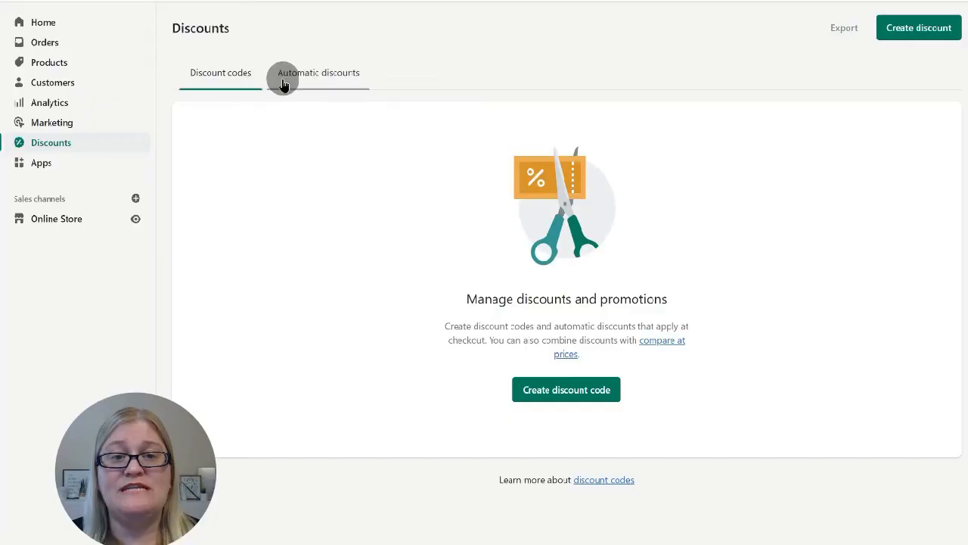
left_click(562, 399)
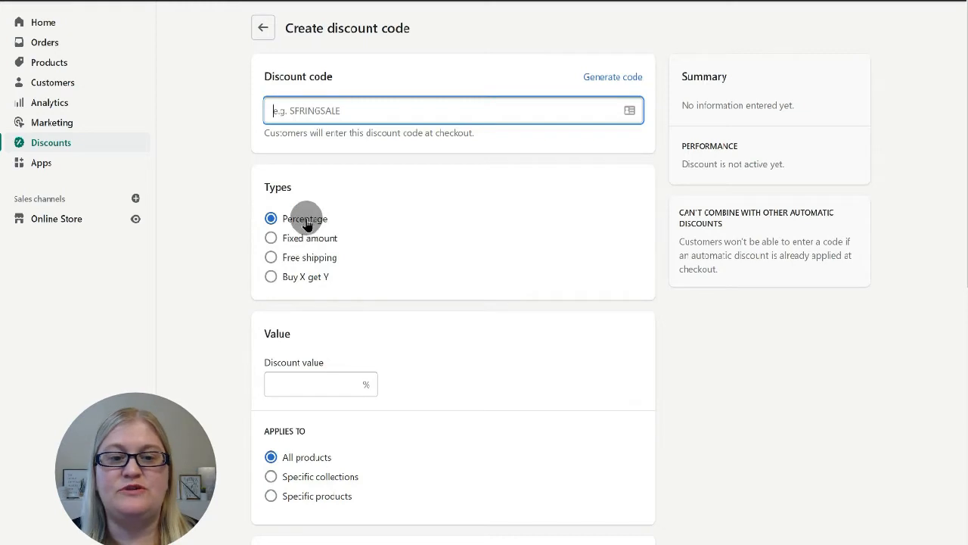
left_click(293, 385)
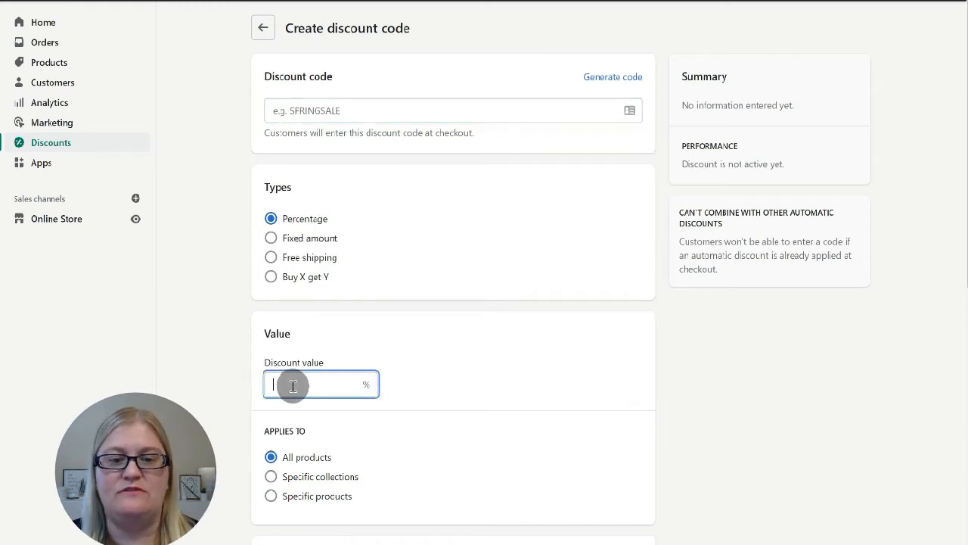
left_click(272, 239)
left_click(311, 383)
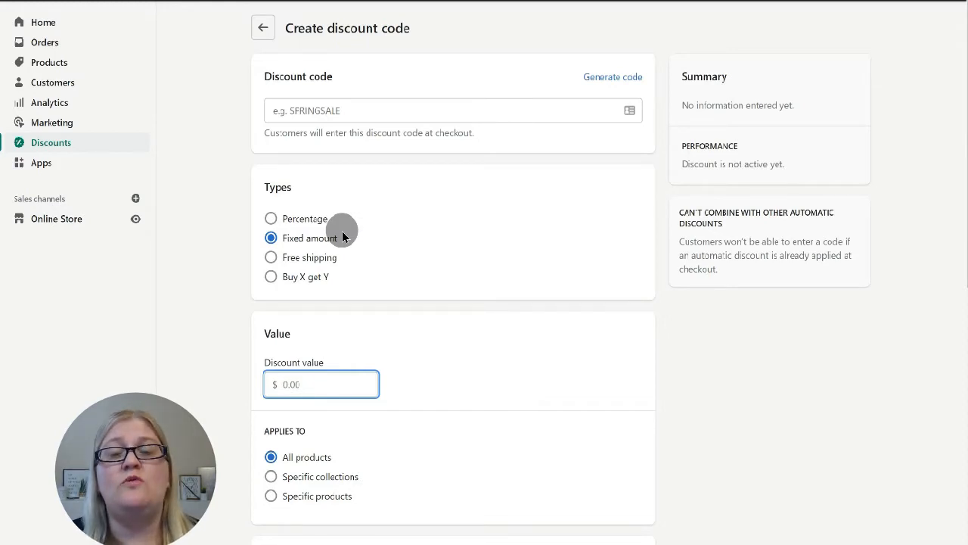
left_click(271, 219)
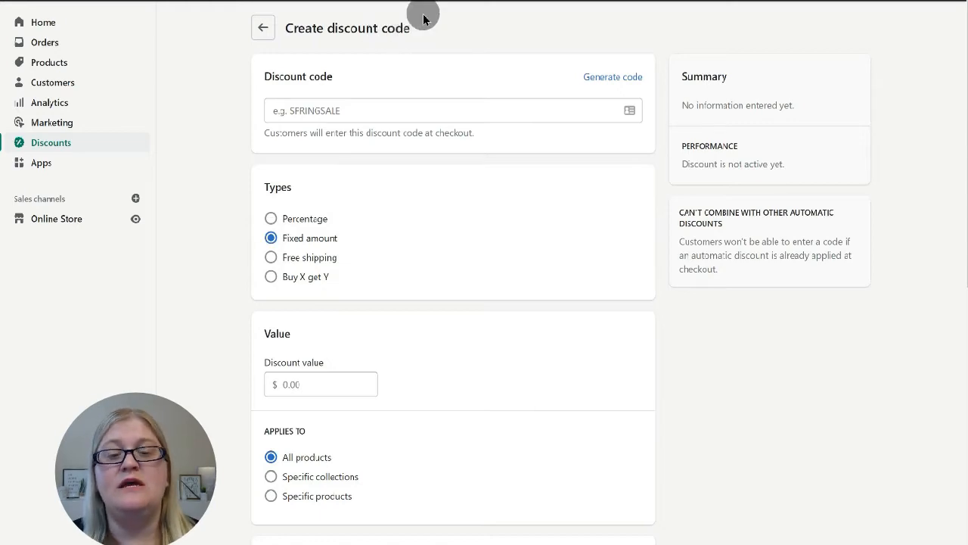
- Examine the minimum requirements, customer eligibility, usage limits and end date option of the fixed amount discount code
scroll(384, 271, "down", 3)
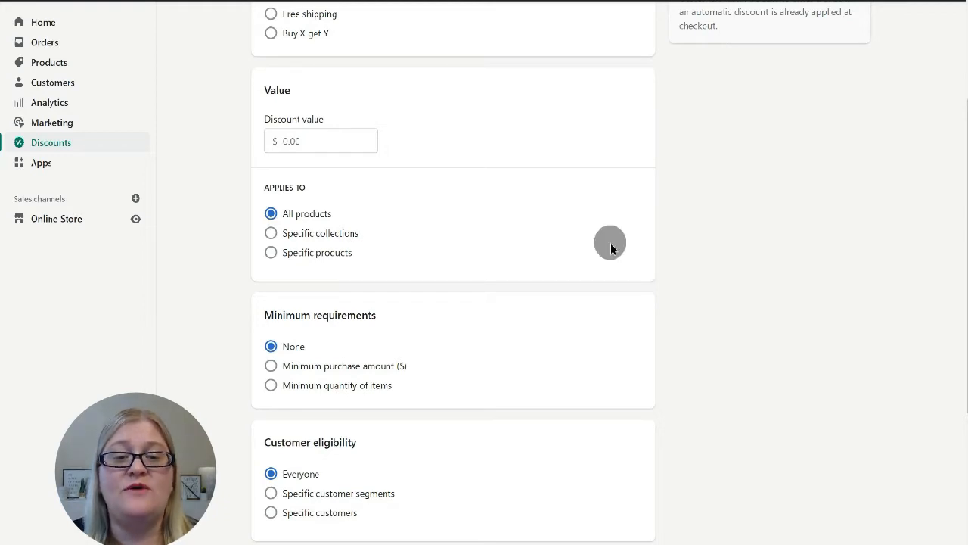
scroll(569, 310, "down", 3)
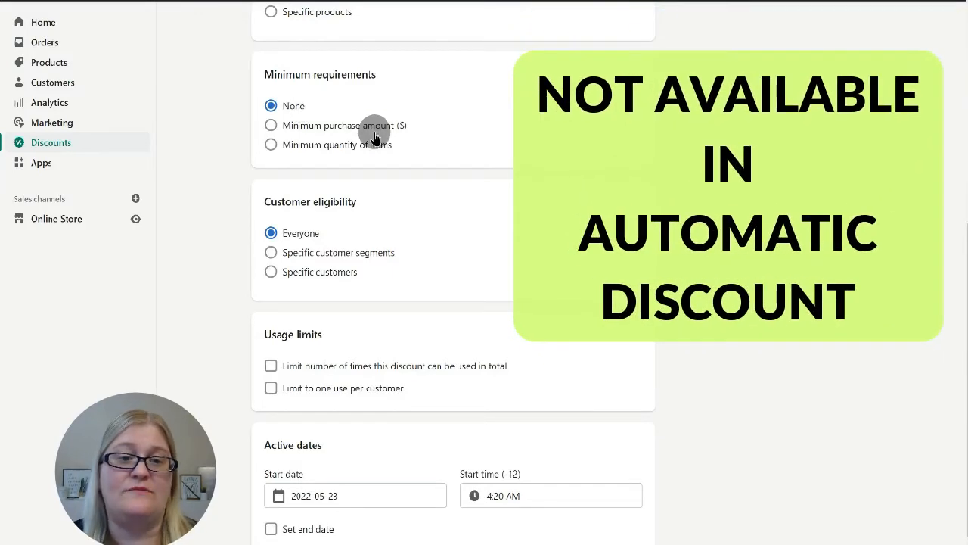
scroll(388, 234, "down", 1)
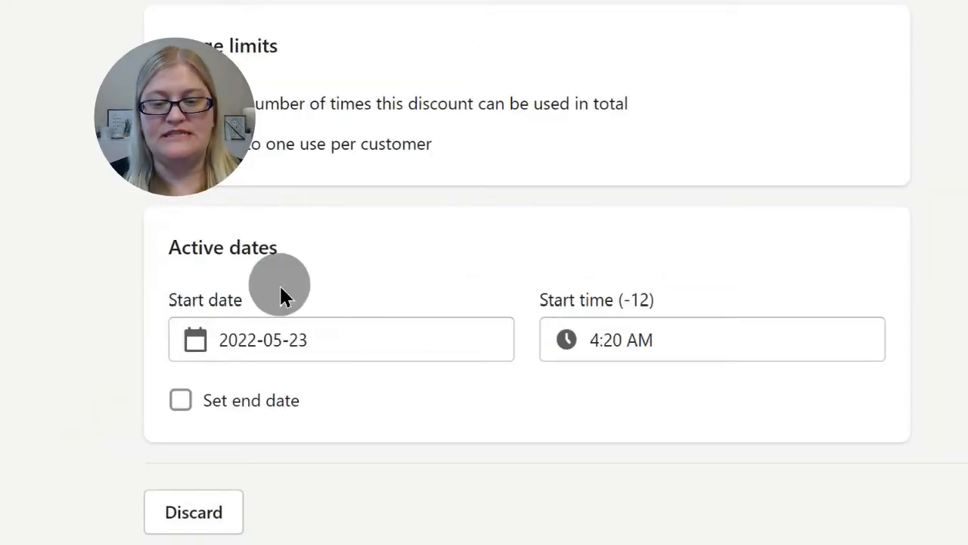
left_click(182, 403)
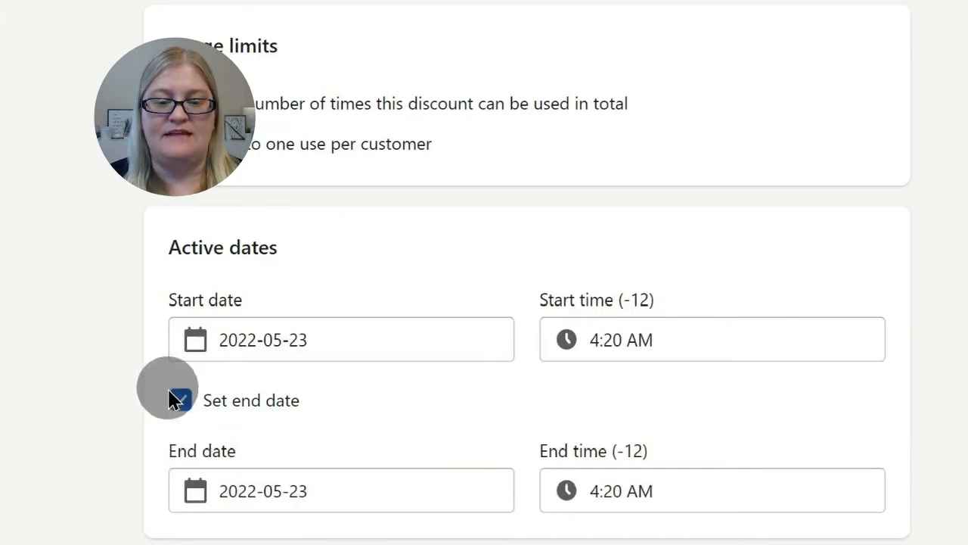
left_click(180, 401)
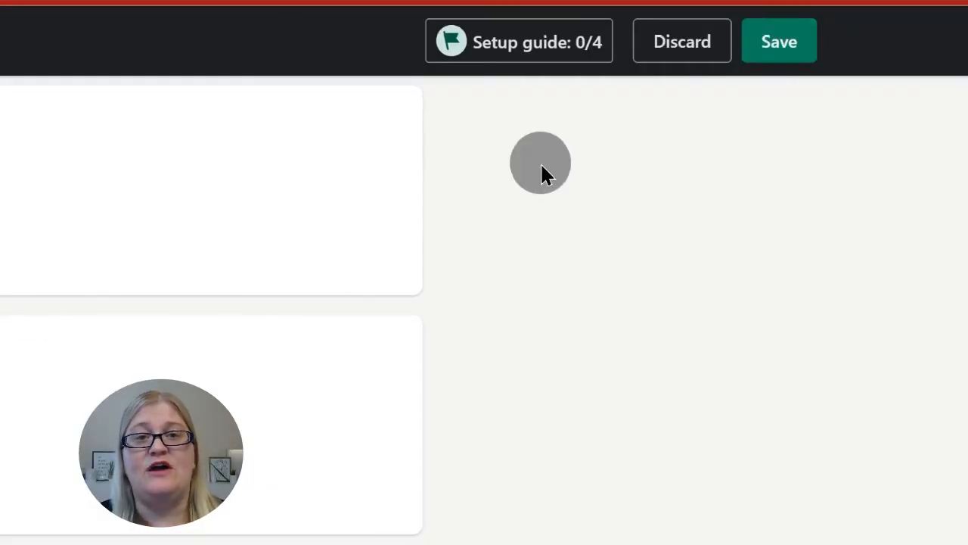
- Change the discount type to Buy X get Y and have the customer buy items from specific collections
scroll(310, 307, "up", 5)
scroll(308, 303, "down", 3)
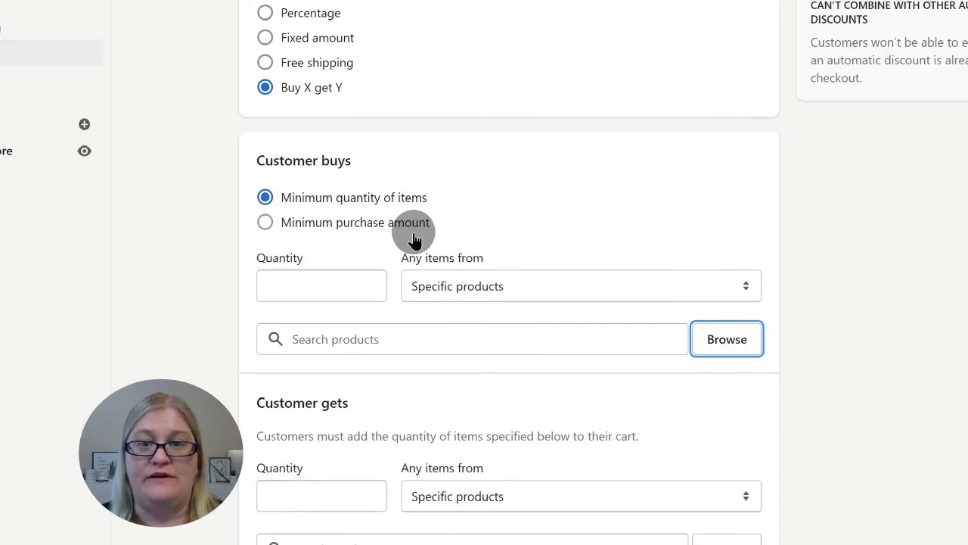
left_click(518, 287)
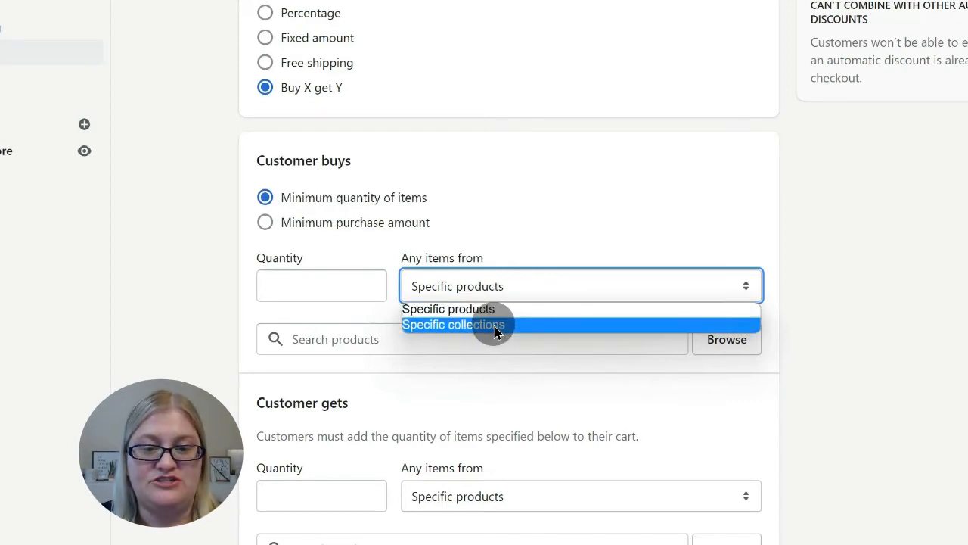
left_click(496, 326)
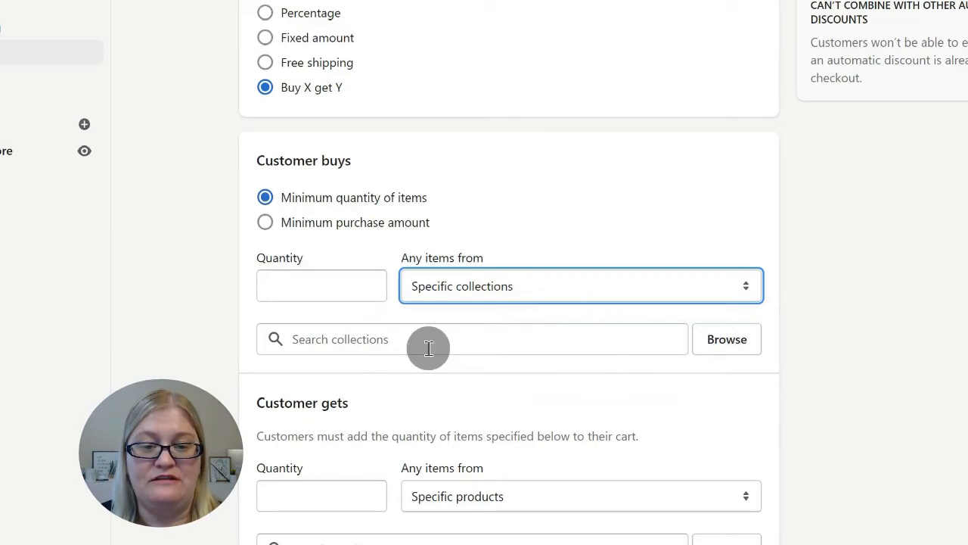
- Add Apparel, Bags & Wallets, Barware & Glassware, Best Sellers, Best Sellers 2, Bridesmaid Gifts, Candles & Fragrance and Clearance to the Customer buys collections
left_click(738, 347)
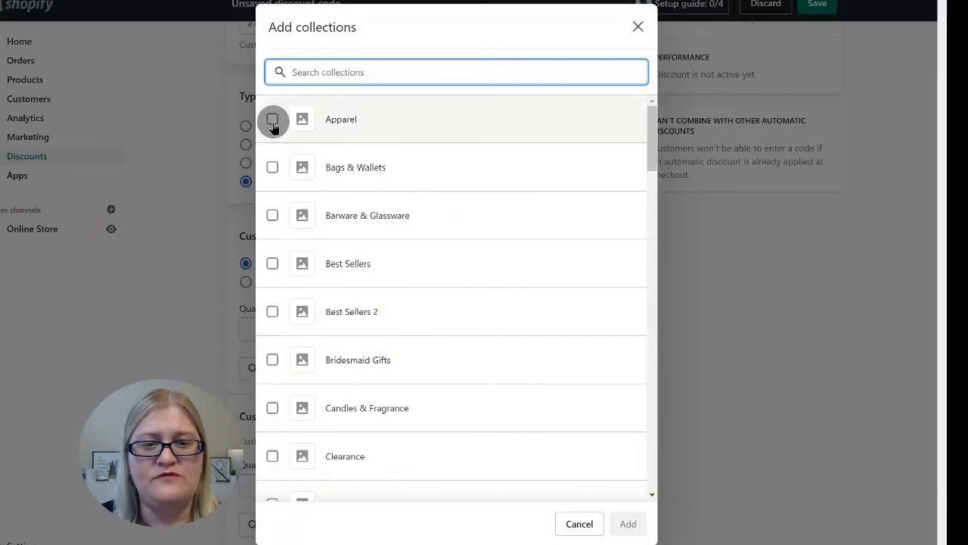
left_click(272, 121)
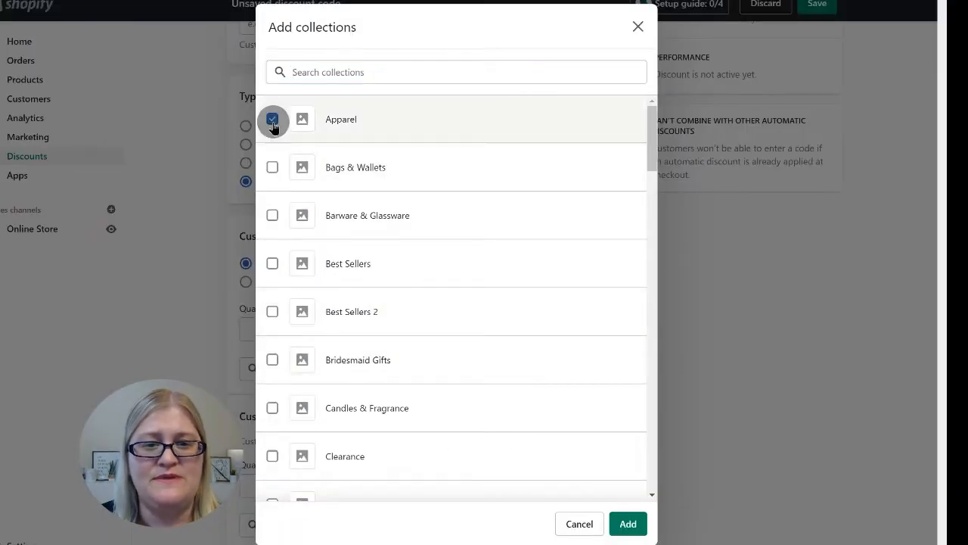
left_click(273, 313, "shift")
left_click(273, 311)
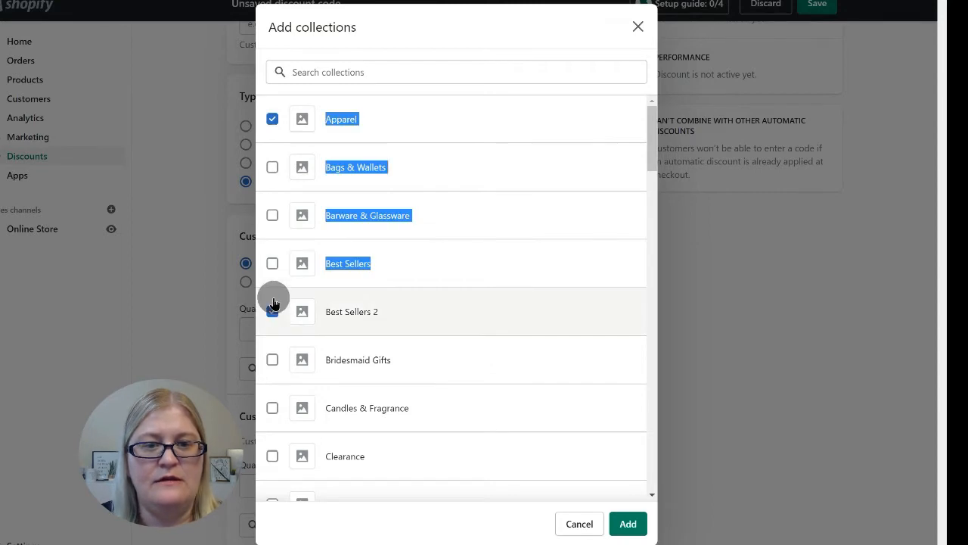
left_click(273, 167)
left_click(272, 216)
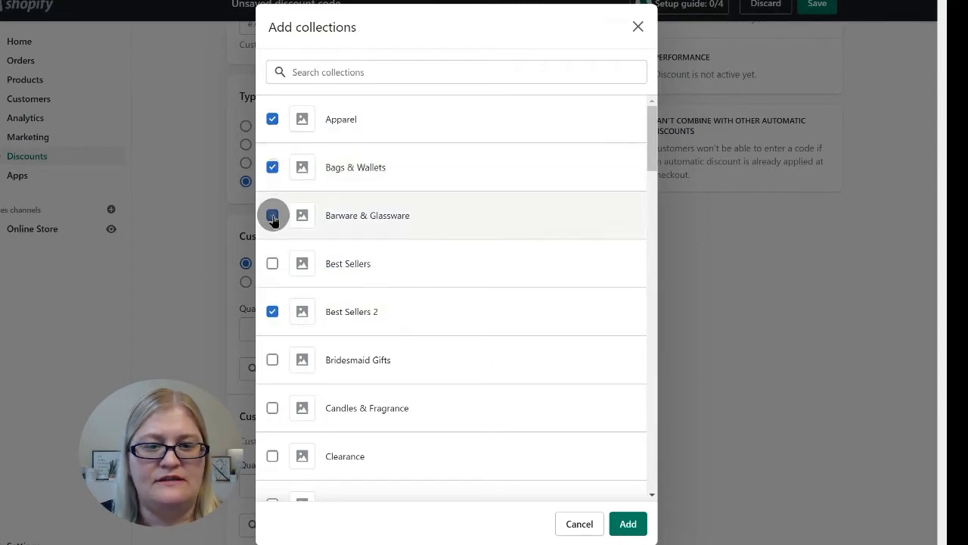
left_click(273, 264)
left_click(272, 359)
left_click(273, 409)
scroll(272, 411, "down", 3)
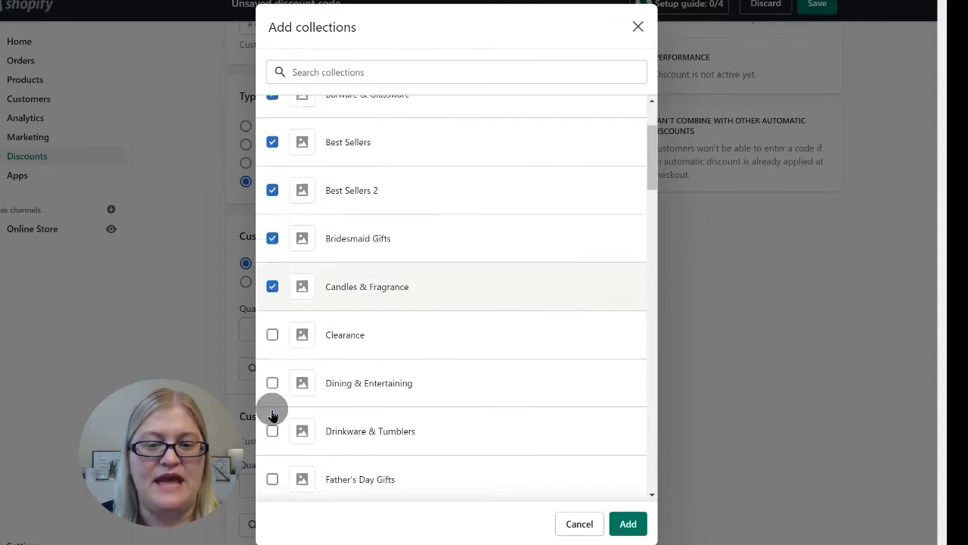
left_click(272, 232)
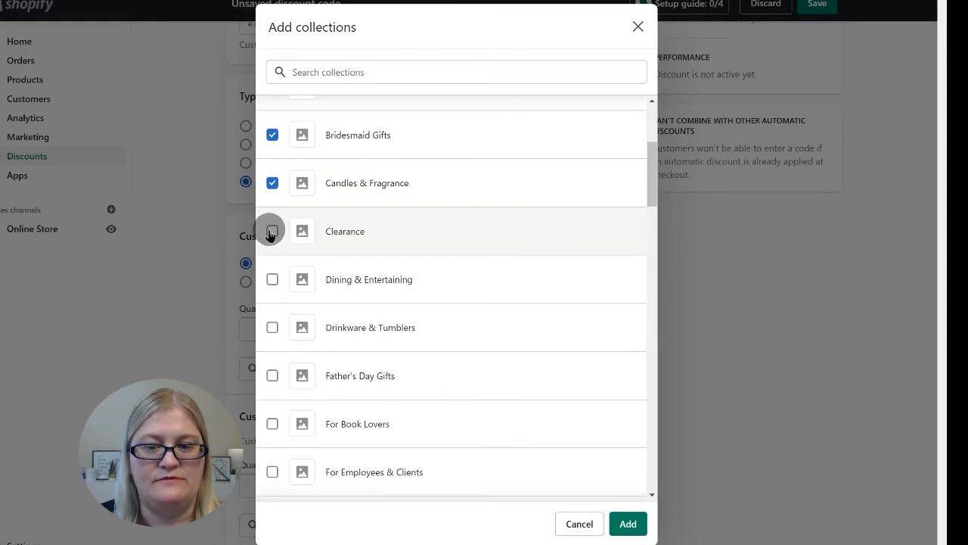
left_click(629, 523)
- Examine the Customer gets item source, the Percentage and Free value options, the eligibility choices and the usage limits
scroll(647, 435, "down", 2)
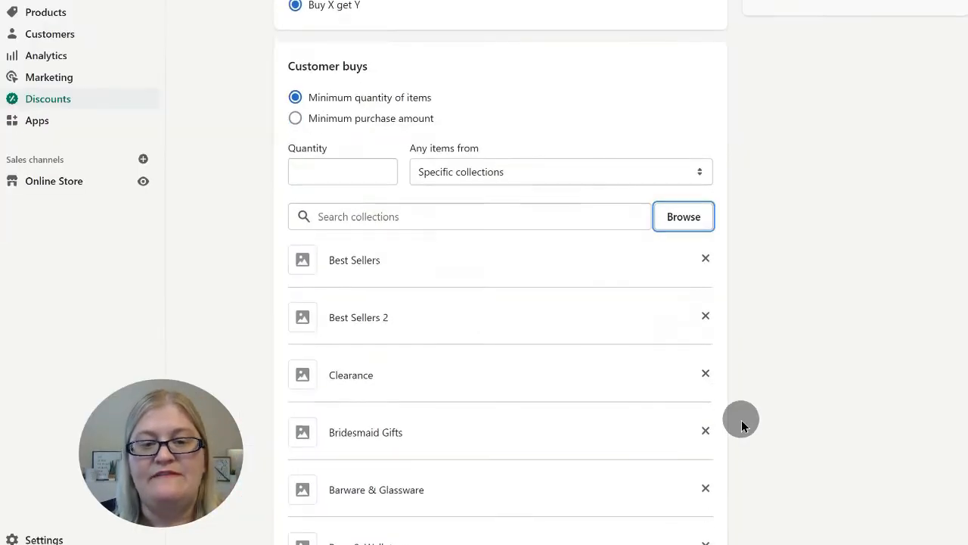
scroll(623, 363, "down", 4)
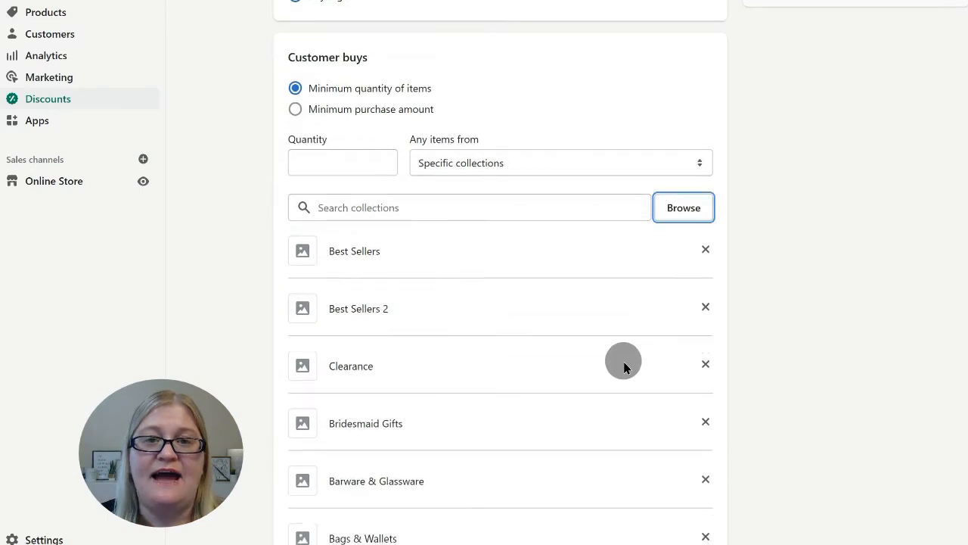
scroll(624, 368, "down", 4)
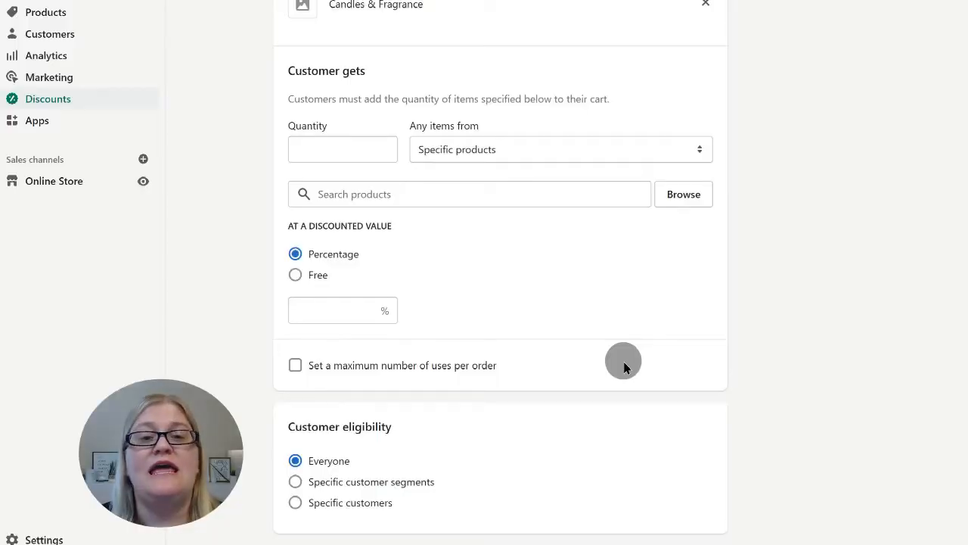
left_click(607, 151)
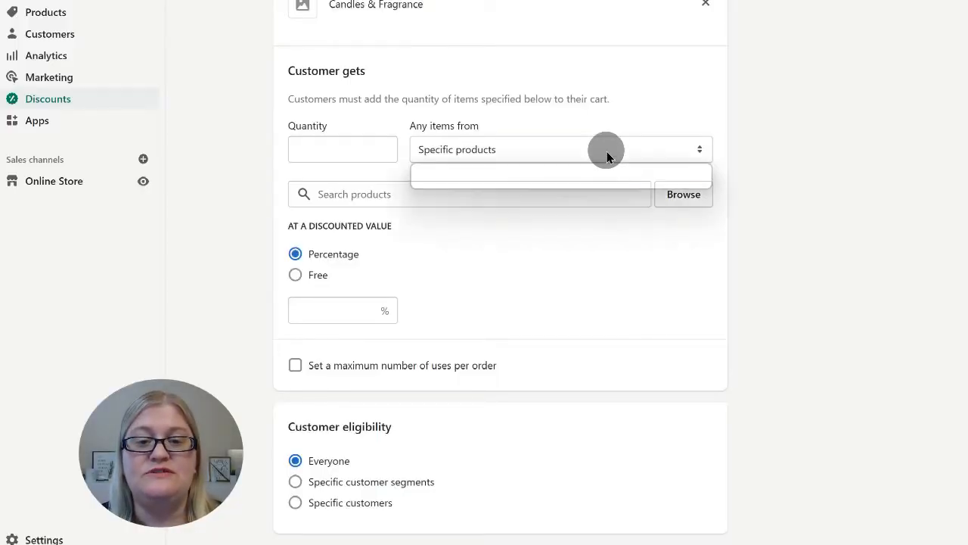
left_click(600, 152)
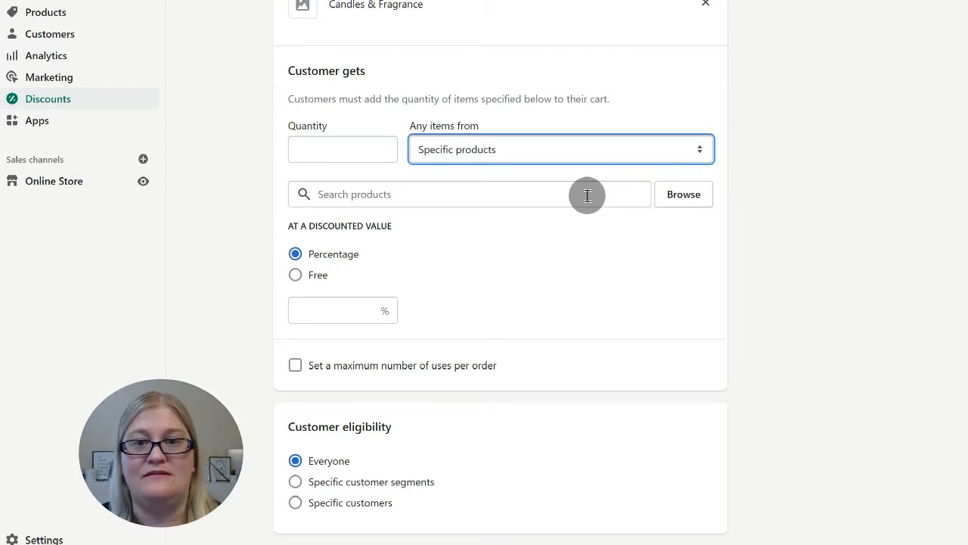
scroll(587, 195, "down", 1)
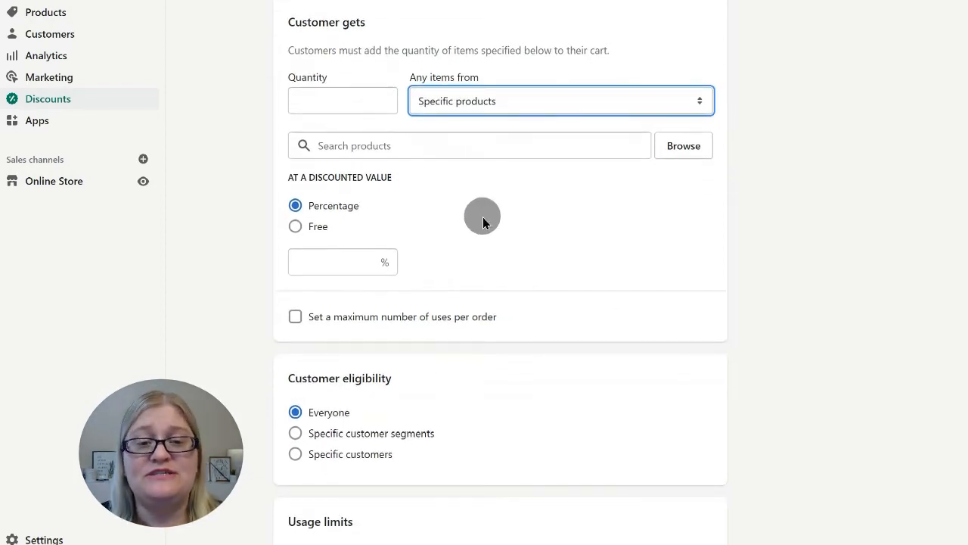
left_click(295, 227)
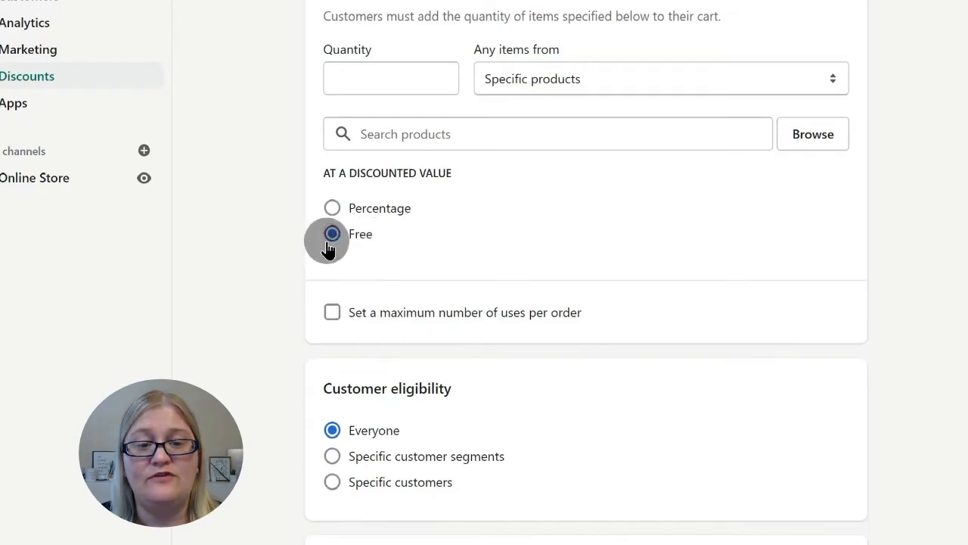
left_click(332, 207)
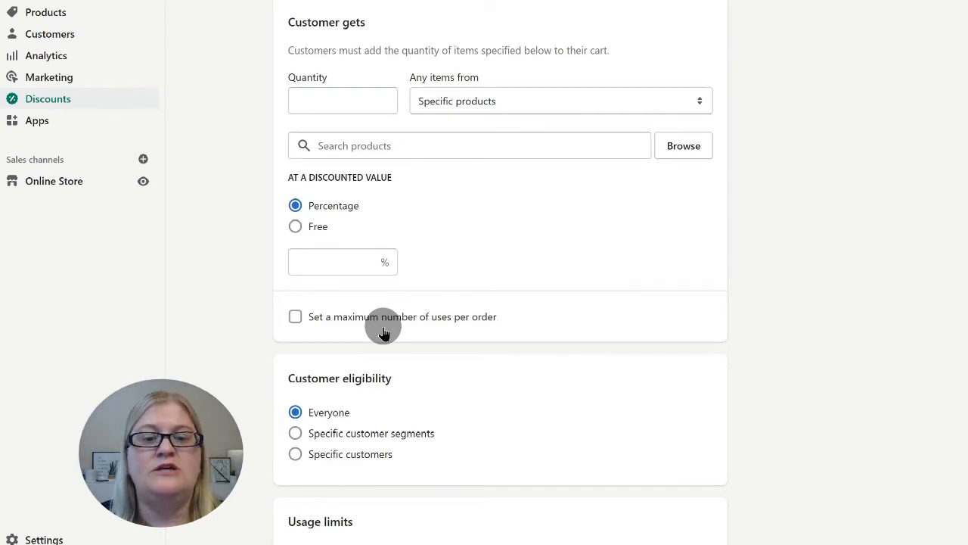
scroll(497, 309, "down", 1)
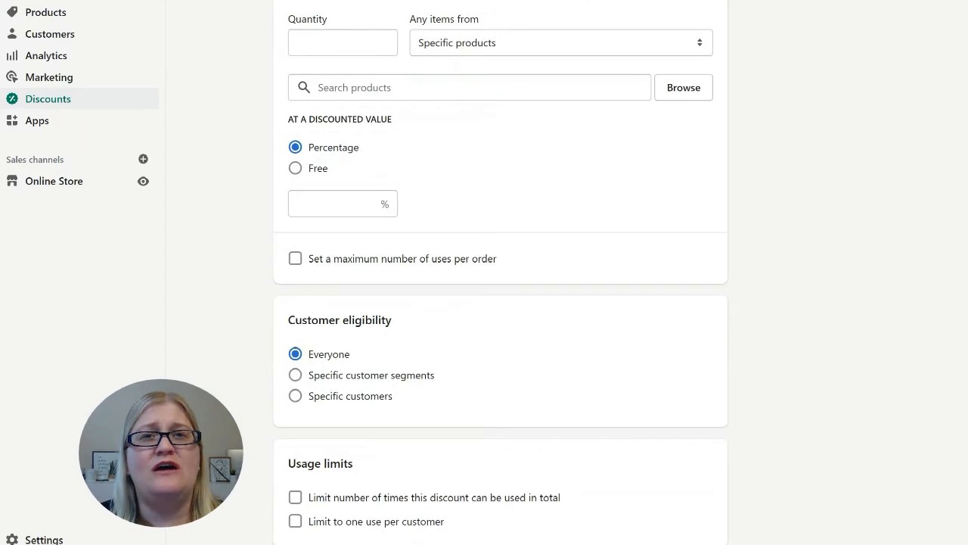
scroll(551, 296, "down", 3)
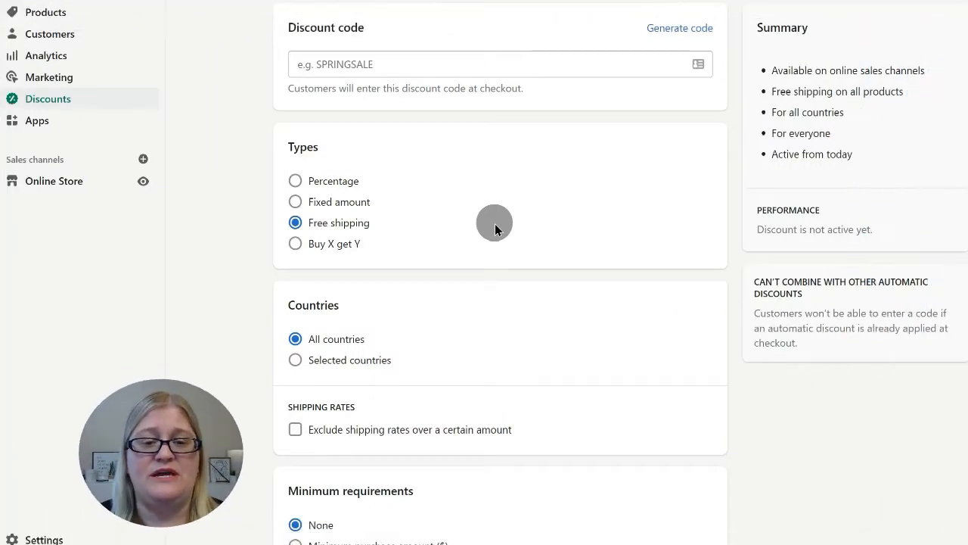
- Examine the free shipping discount's countries, shipping rates, minimum requirements, customer eligibility, usage limits and active dates
scroll(495, 223, "down", 2)
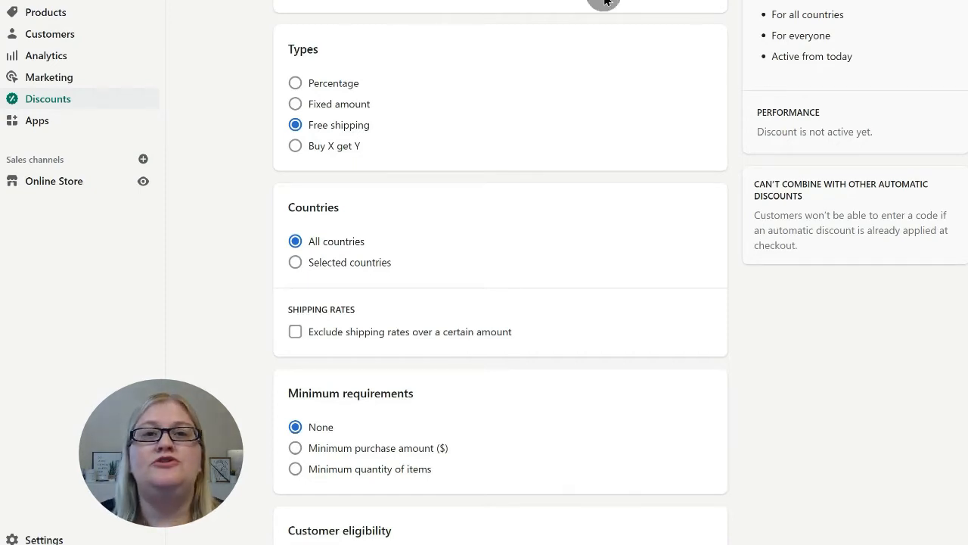
scroll(534, 312, "down", 3)
scroll(535, 311, "down", 3)
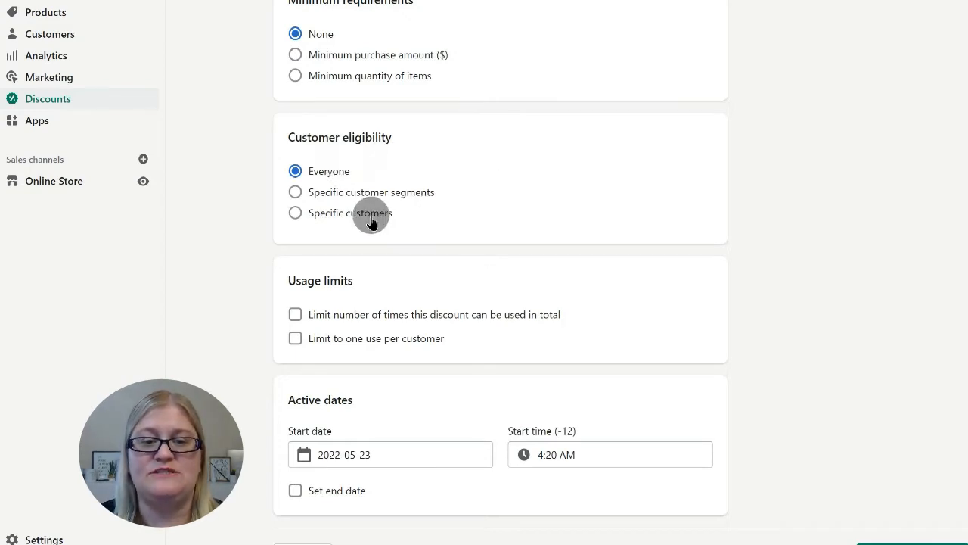
scroll(488, 262, "down", 1)
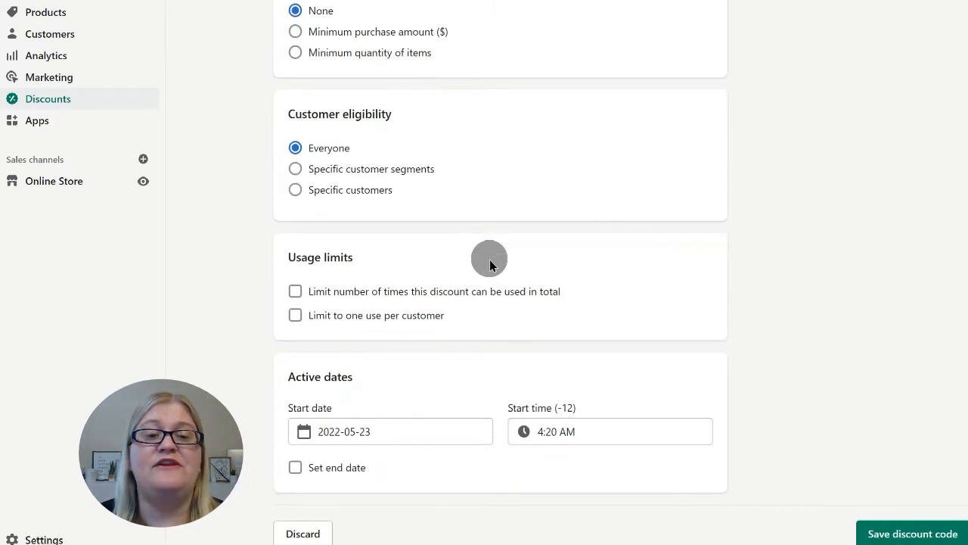
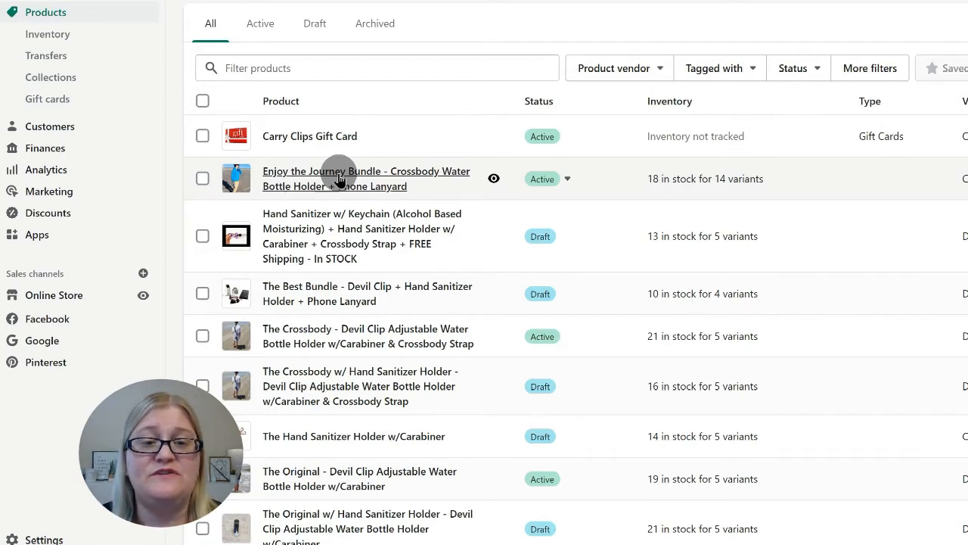
- Open the product "Enjoy the Journey Bundle - Crossbody Water Bottle Holder + Phone Lanyard" and view its options and variants
left_click(339, 179)
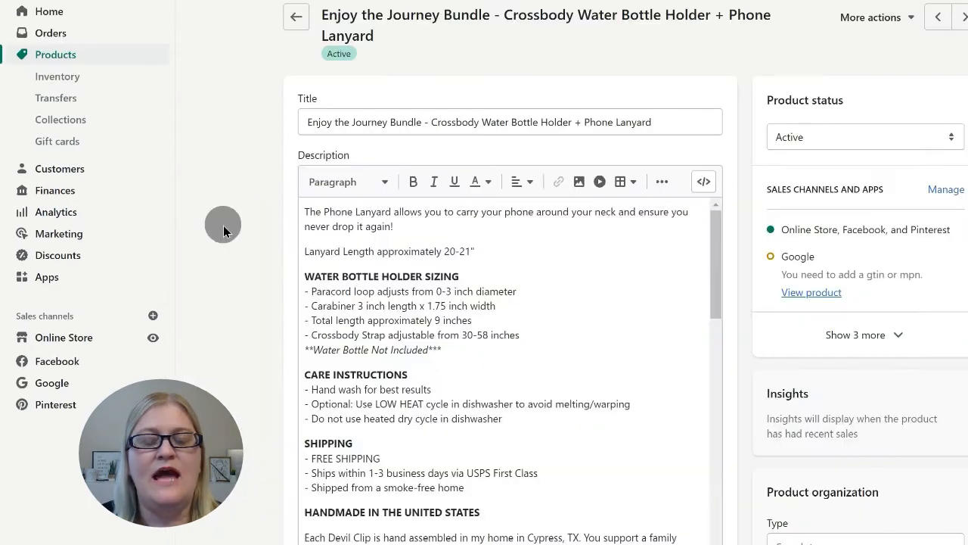
scroll(231, 266, "down", 15)
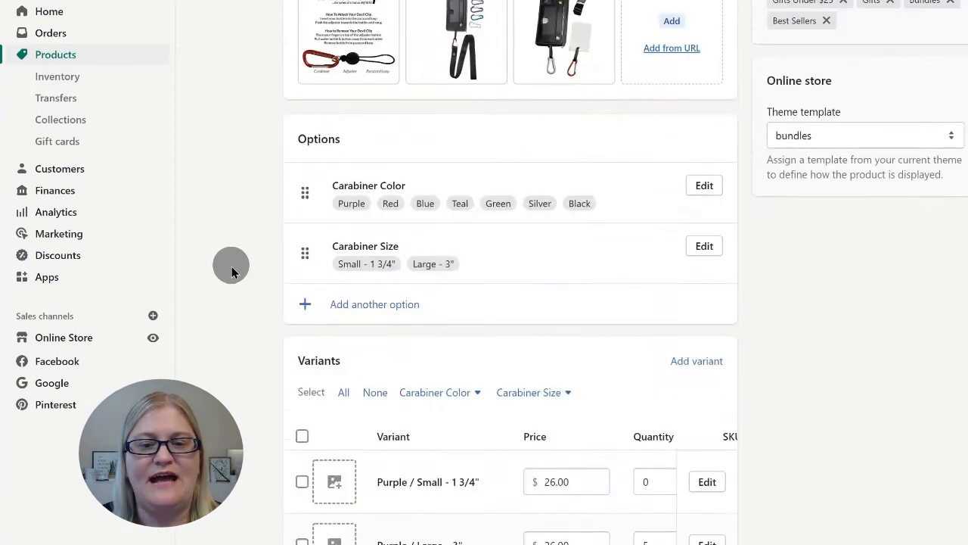
- Examine the prices, quantities and SKU column of the bundle's carabiner color and size variants
scroll(231, 266, "down", 1)
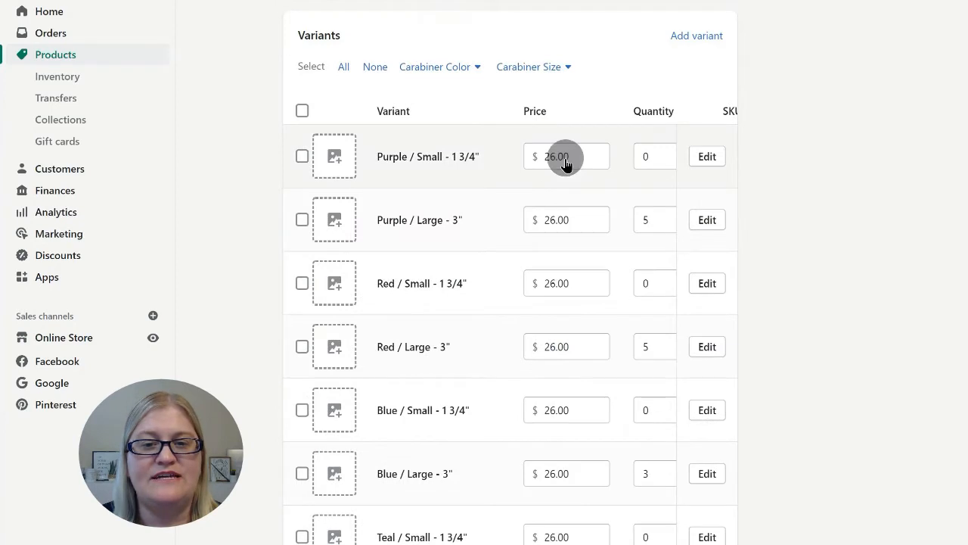
scroll(565, 162, "right", 1)
scroll(566, 158, "right", 3)
scroll(566, 157, "left", 5)
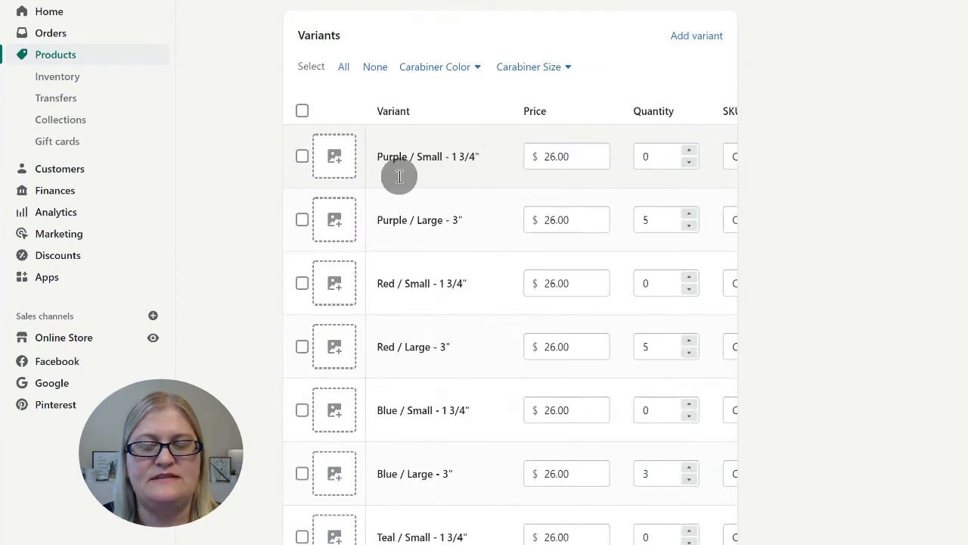
scroll(529, 212, "right", 2)
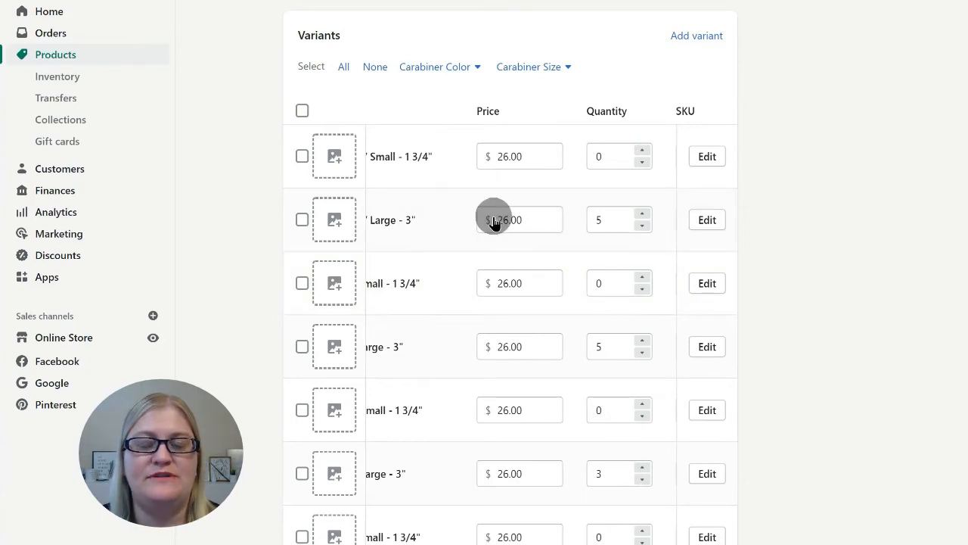
scroll(443, 194, "left", 1)
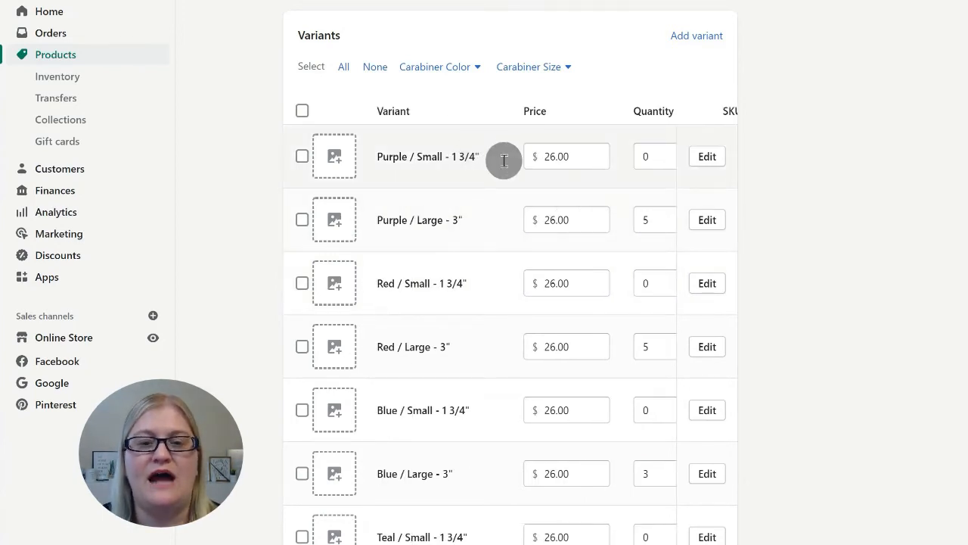
scroll(578, 161, "right", 1)
scroll(579, 161, "left", 1)
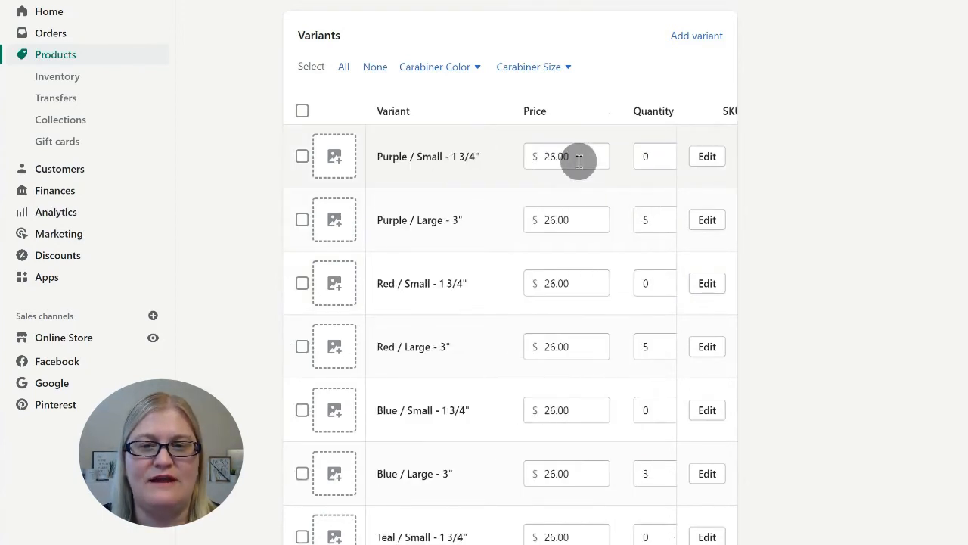
- Open the Purple / Large - 3" variant and copy its price into the compare-at price, setting it to 26.00
left_click(698, 39)
left_click(726, 325)
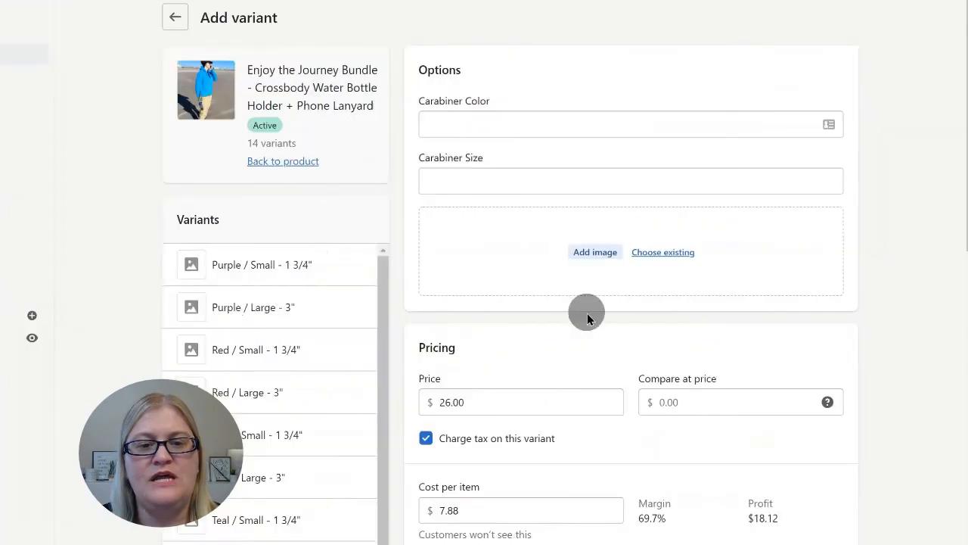
left_click(262, 305)
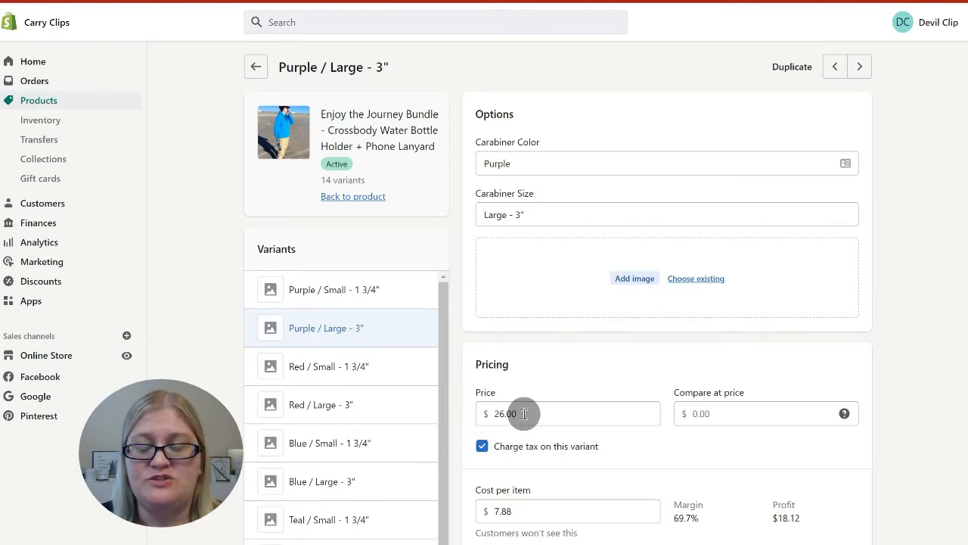
left_click_drag(524, 413, 429, 403)
key("ctrl+c")
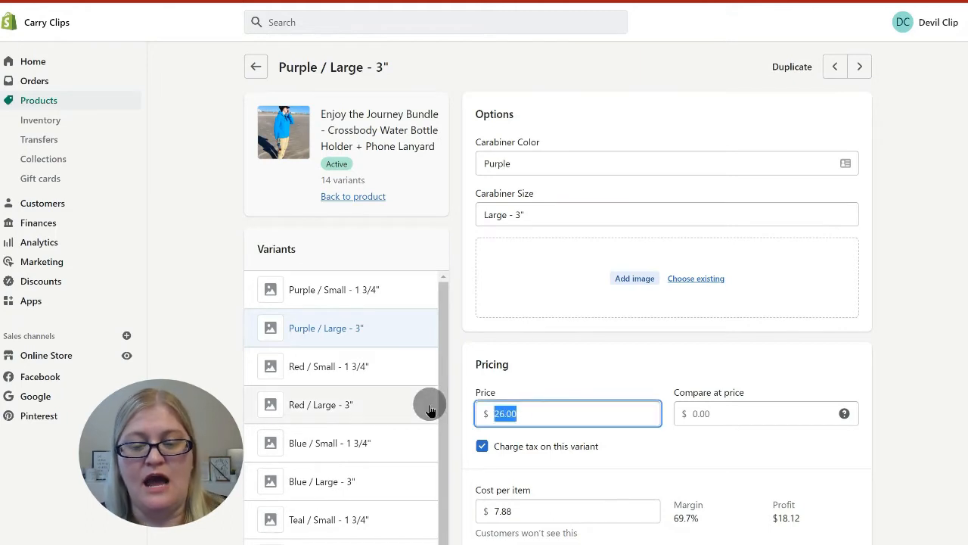
left_click(726, 412)
key("ctrl+v")
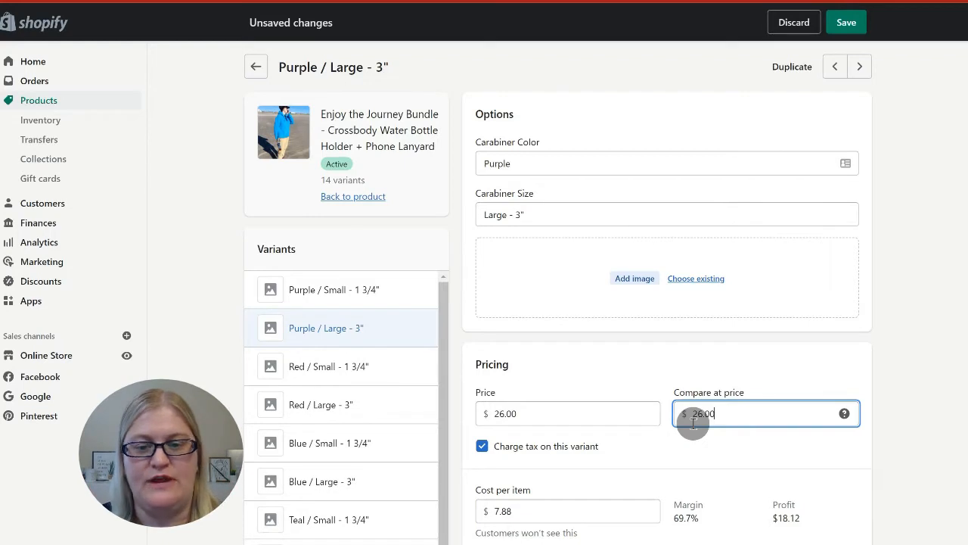
- Set the Purple / Large - 3" variant's price to 20.00 and save the variant
left_click(535, 412)
key("BackSpace")
key("BackSpace")
key("BackSpace")
key("BackSpace")
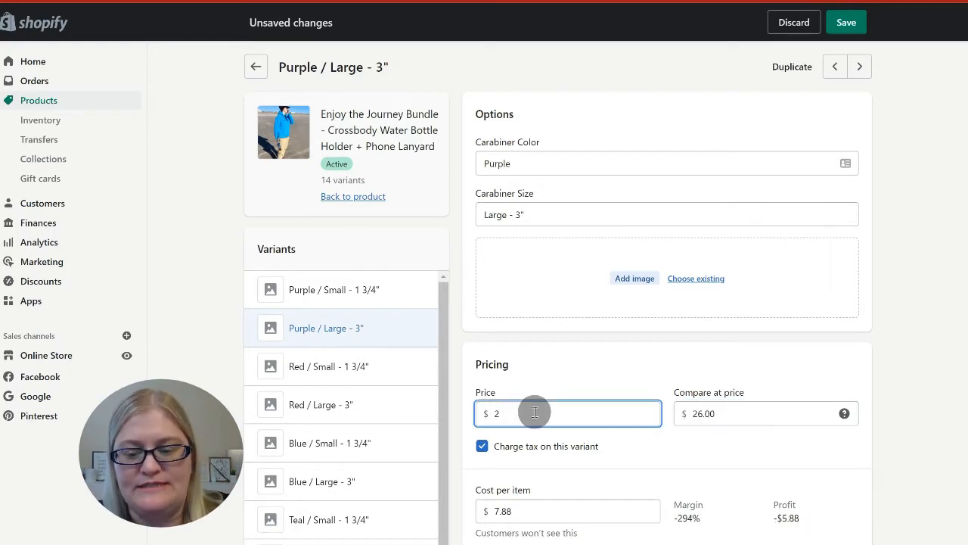
type("0")
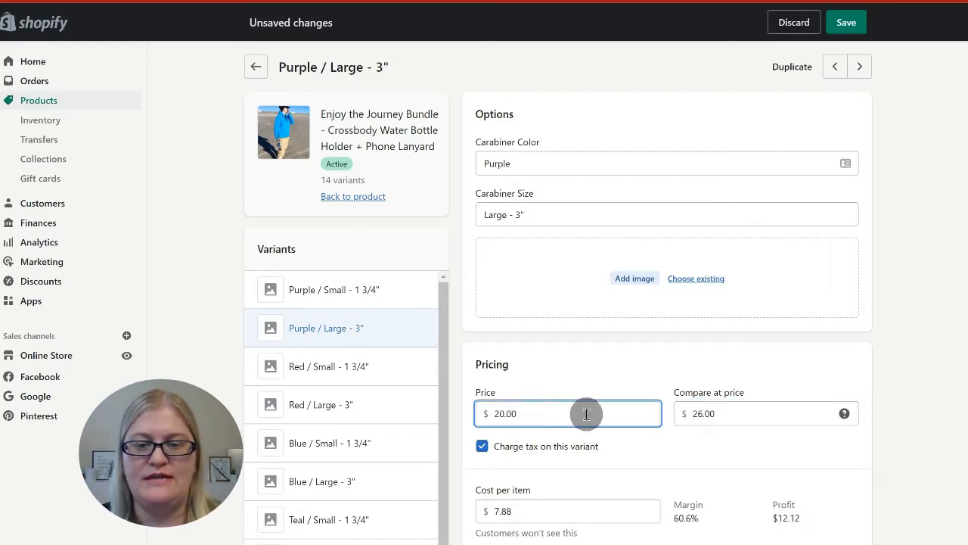
left_click(845, 24)
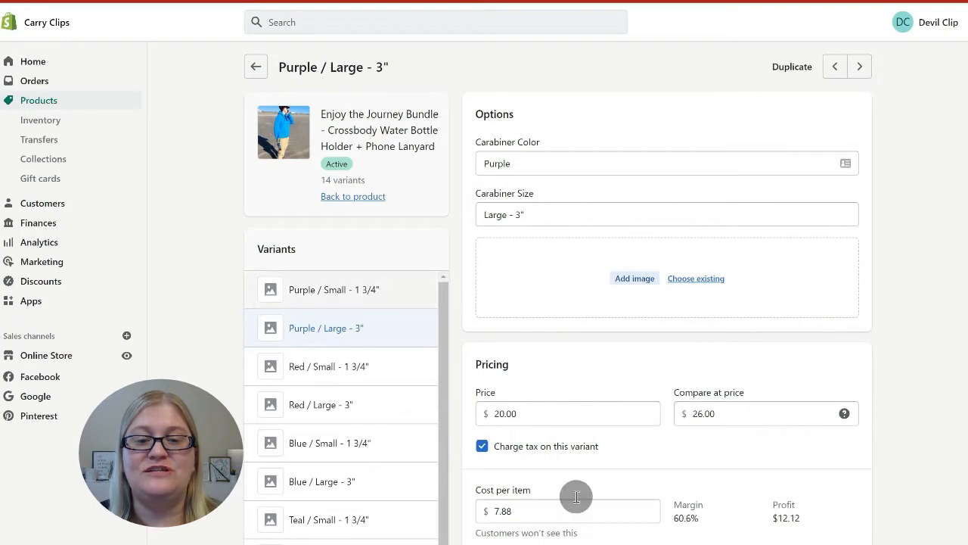
- Clear the variant's compare-at price, set its price to 26.00 and save the changes
left_click(737, 416)
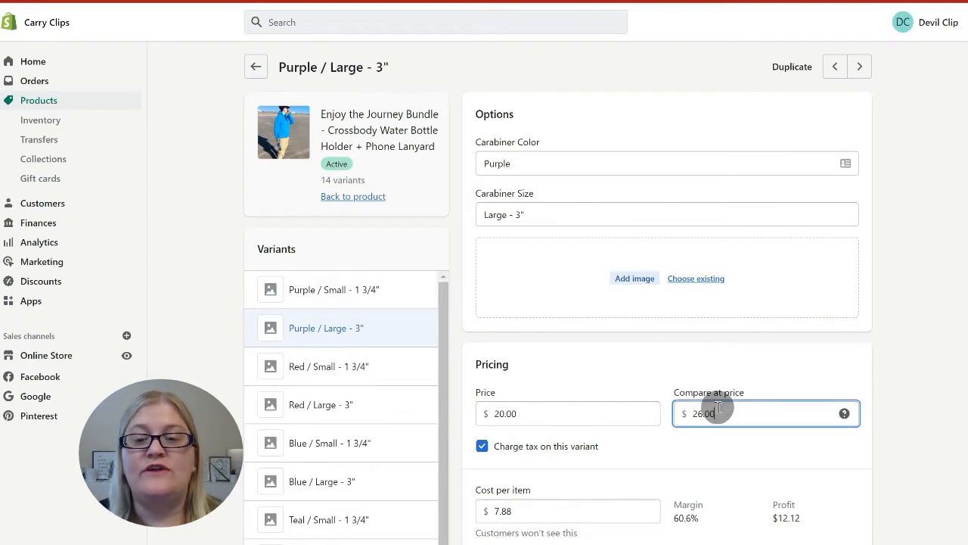
key("ctrl+a")
key("BackSpace")
left_click(548, 409)
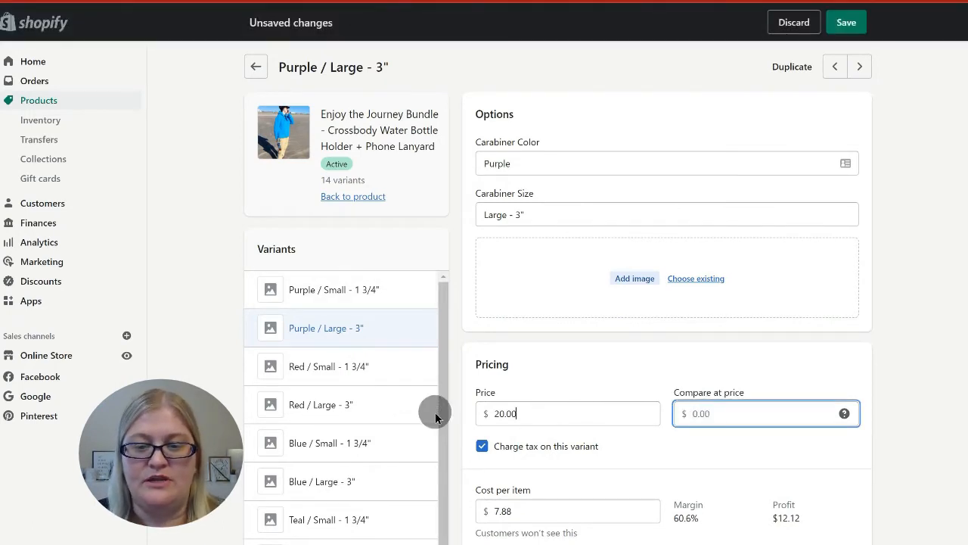
key("ctrl+a")
type("26")
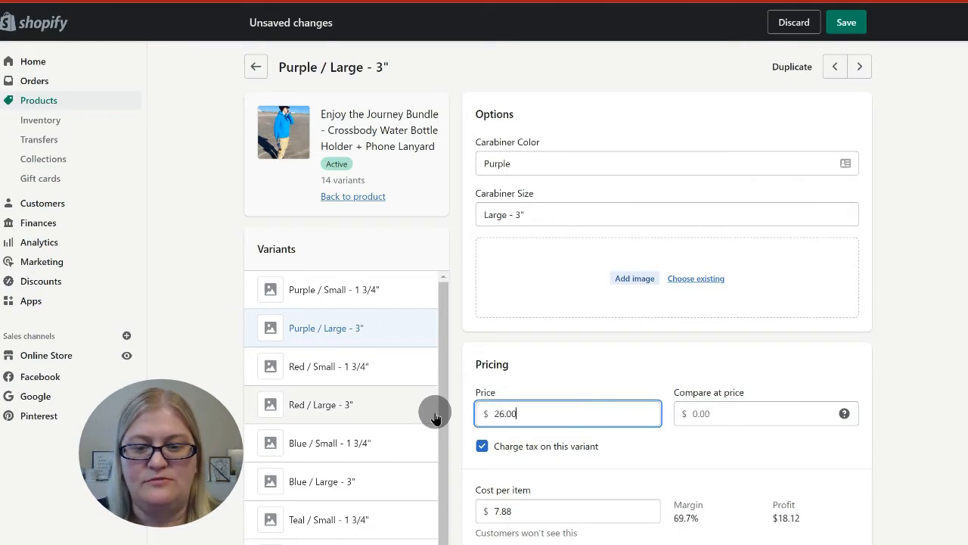
type(".00")
left_click(846, 22)
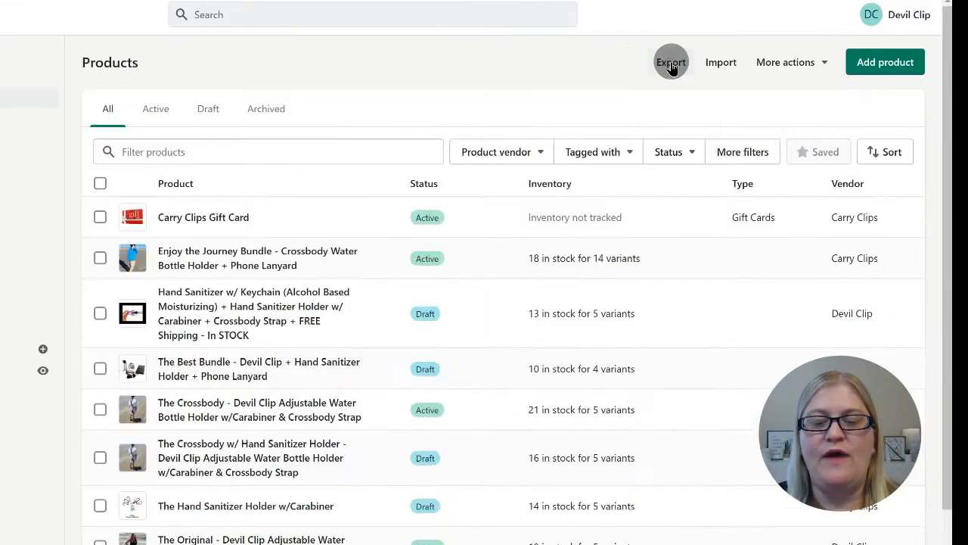
- Export all products as a CSV for Excel, Numbers, or other spreadsheet programs
left_click(586, 75)
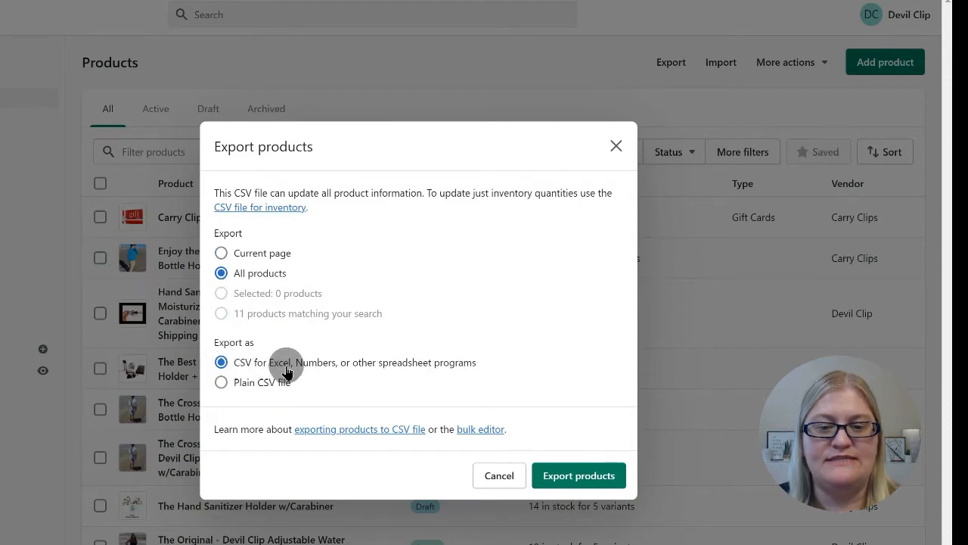
left_click(591, 483)
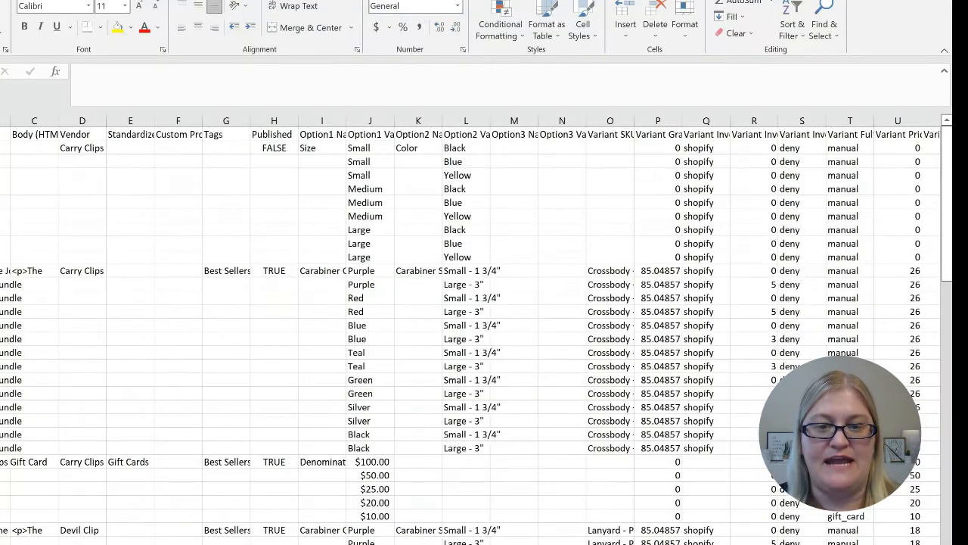
- In the exported product spreadsheet in Excel, examine the product rows, the Variant Price and Variant Compare At Price columns, and the gift-card rows
left_click(130, 217)
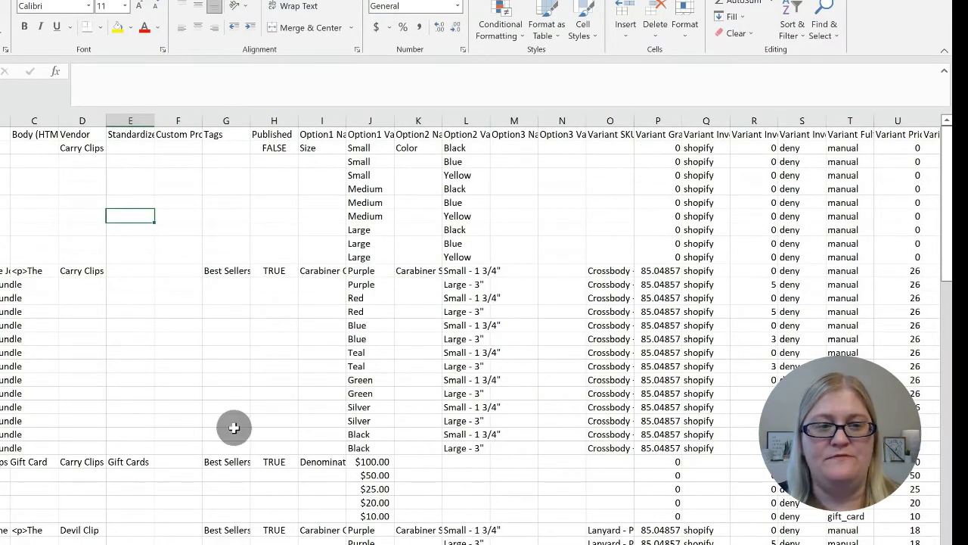
left_click(197, 356)
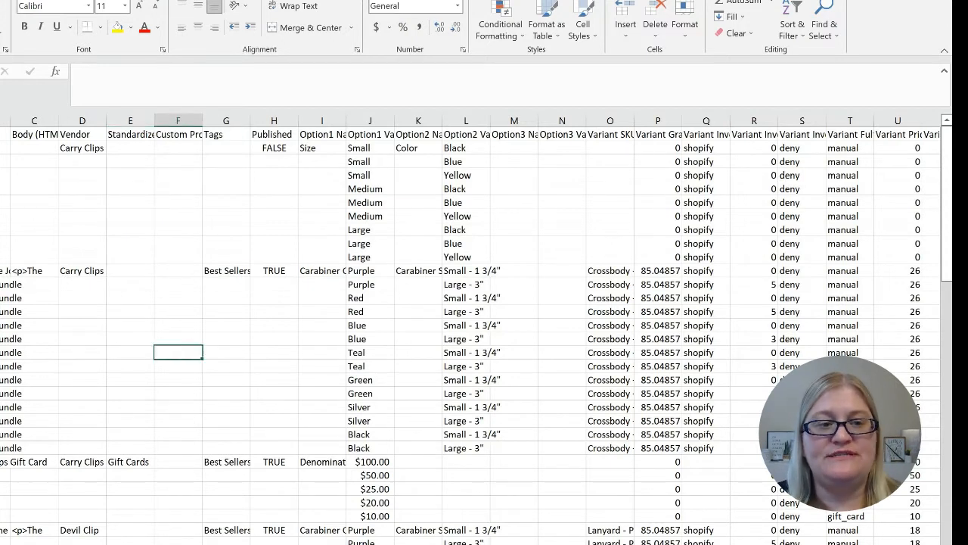
left_click(0, 149)
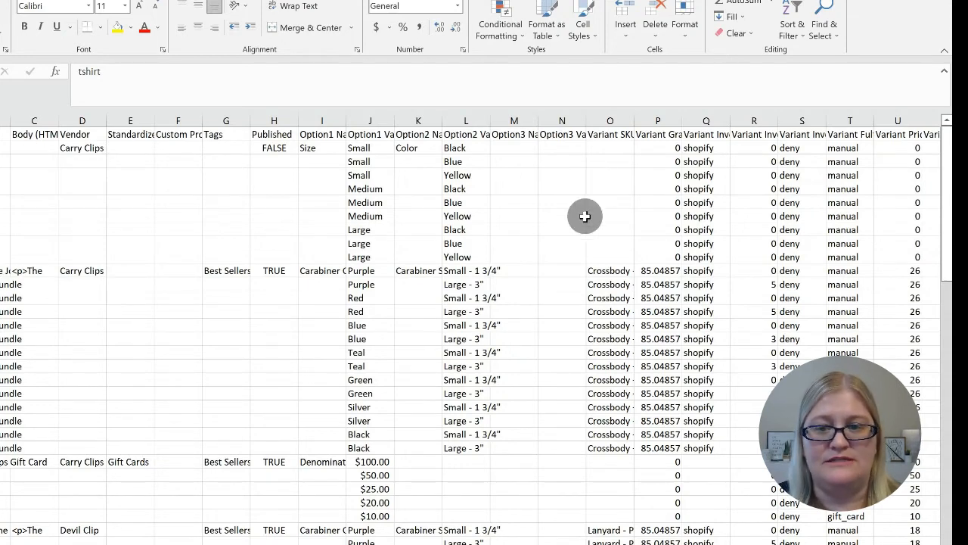
scroll(585, 216, "right", 3)
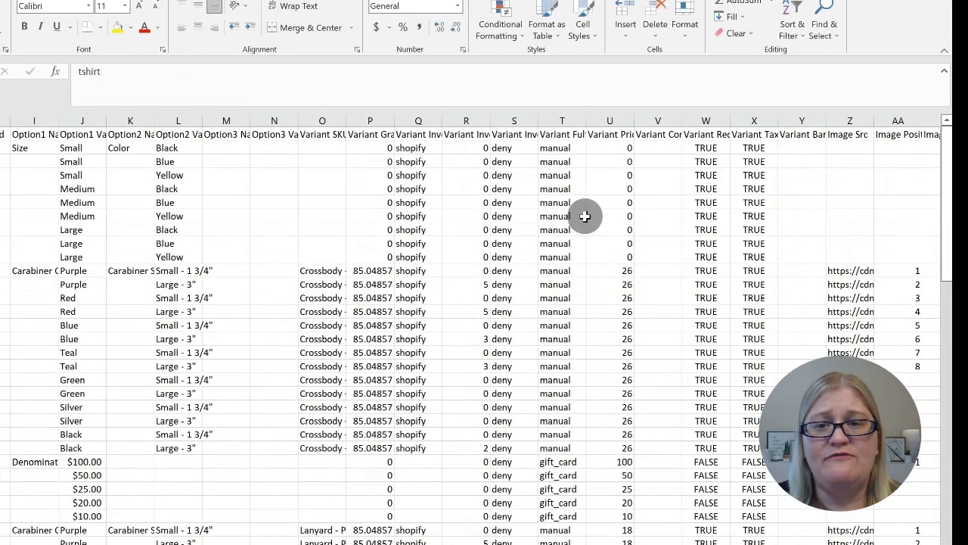
scroll(585, 216, "right", 3)
scroll(585, 217, "right", 3)
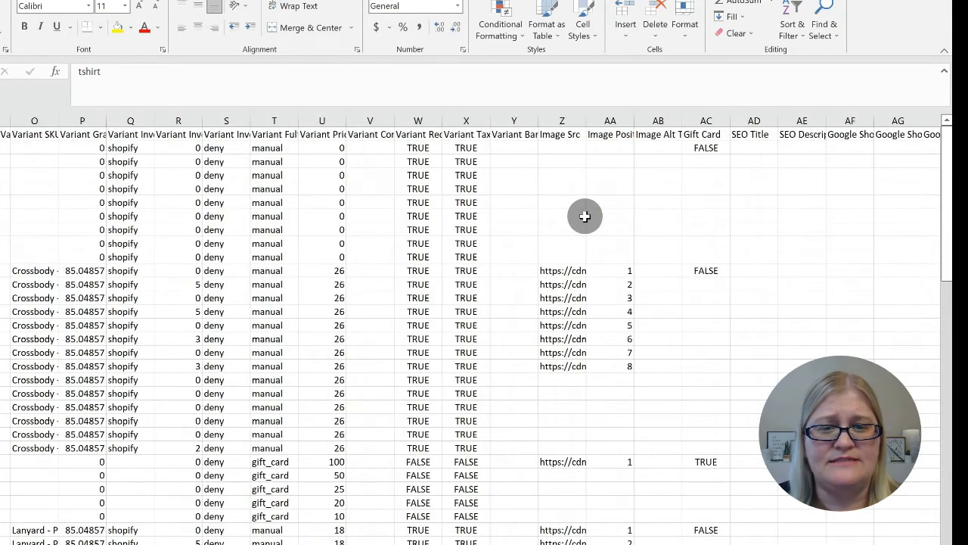
left_click(325, 134)
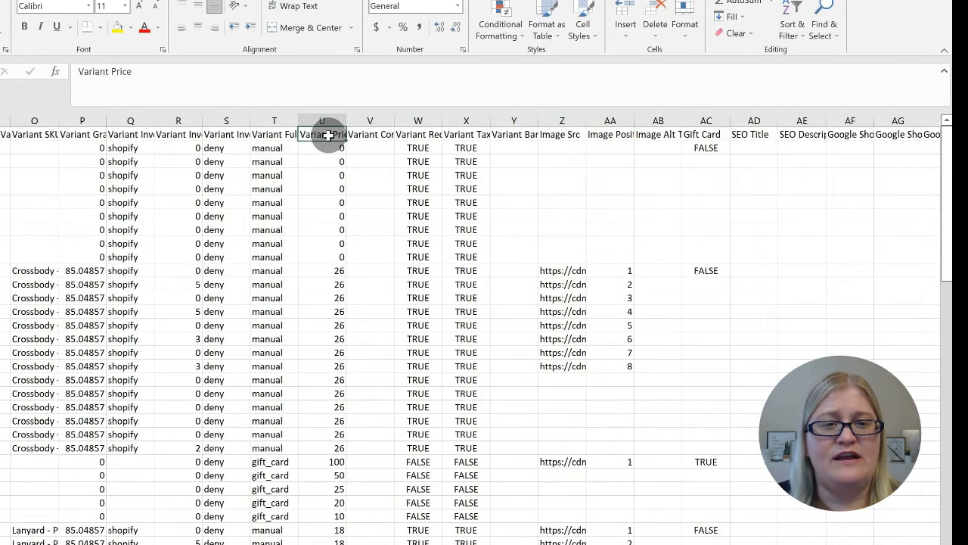
left_click(370, 135)
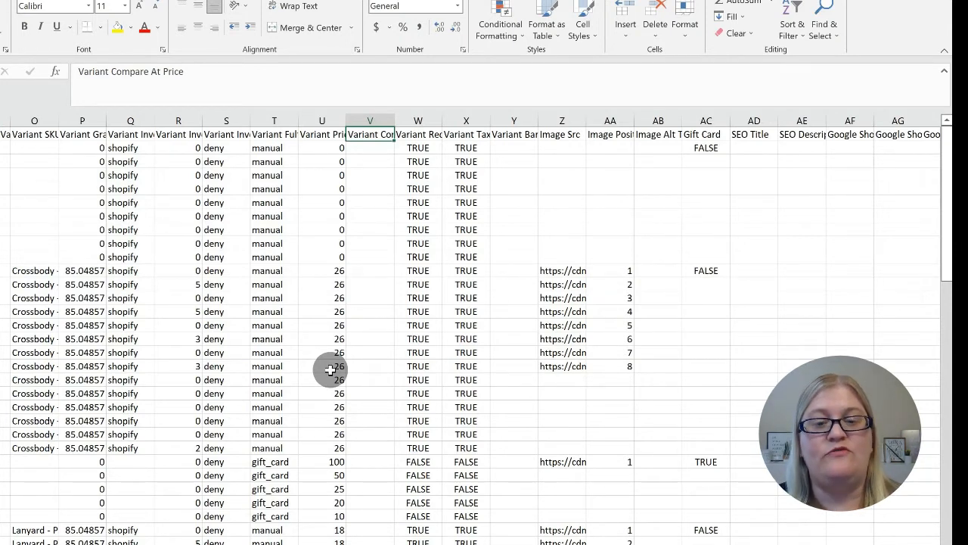
scroll(331, 369, "left", 4)
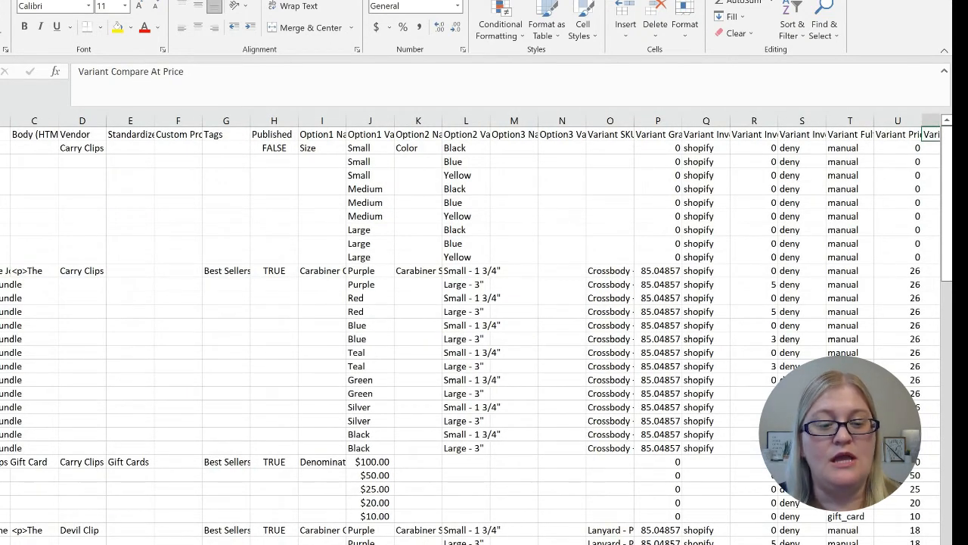
left_click(0, 461)
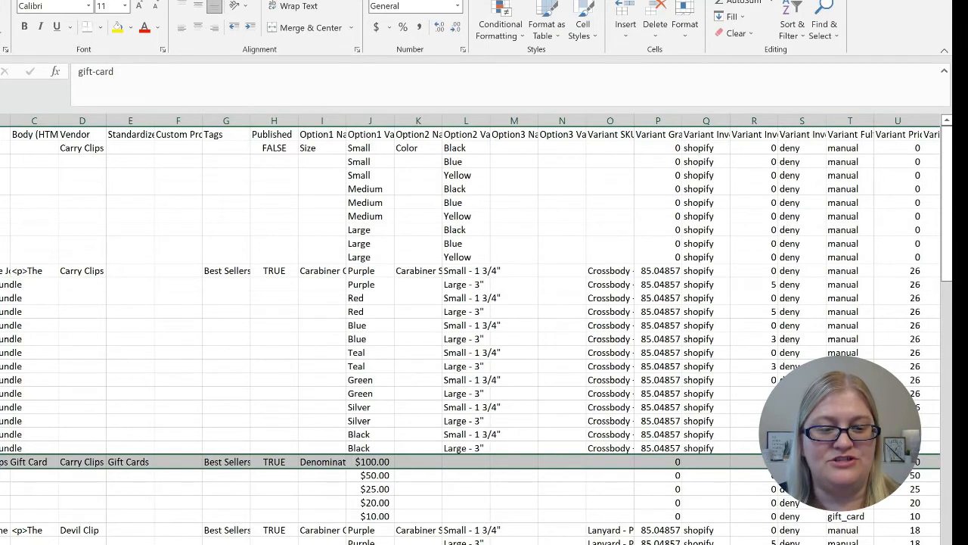
left_click_drag(0, 462, 0, 516)
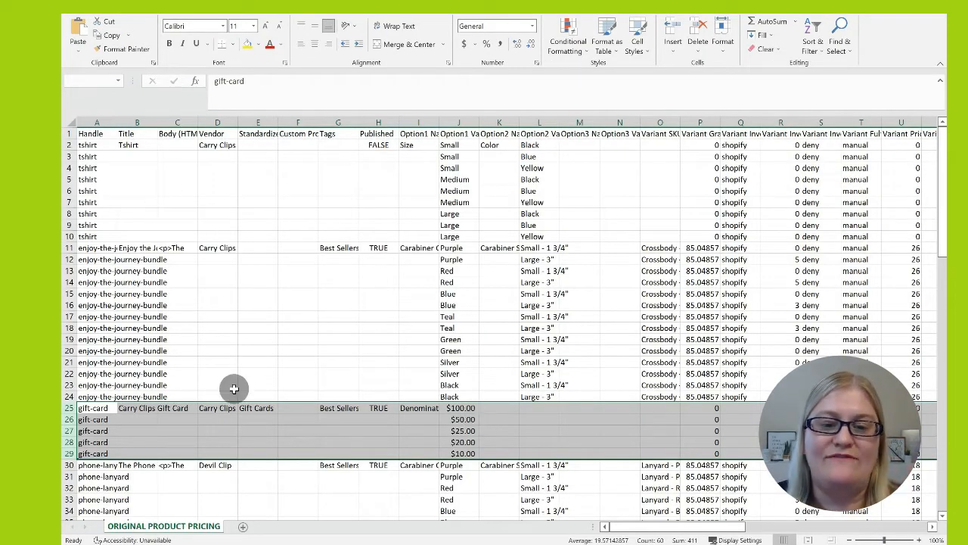
left_click(241, 409)
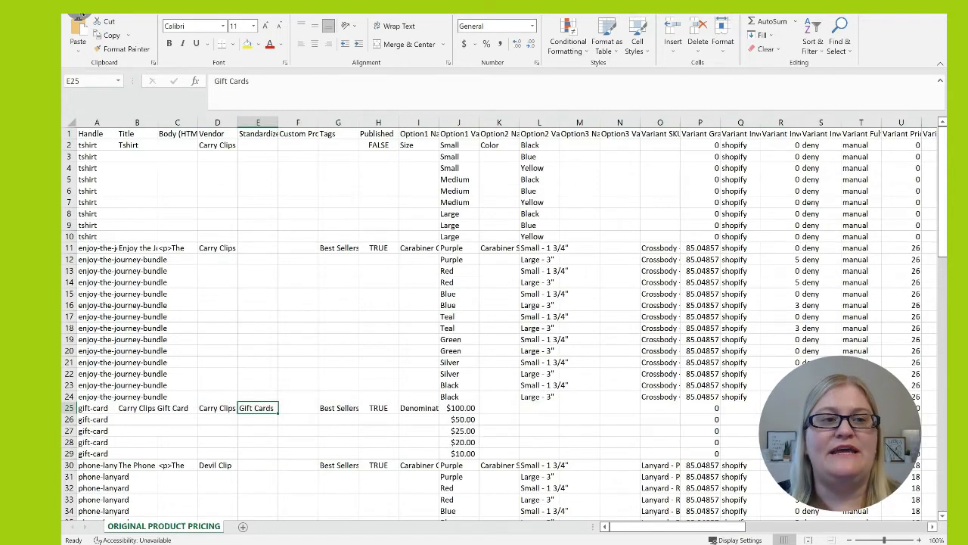
- Save a copy of the spreadsheet in Downloads as DISCOUNT PRODUCT PRICING.csv
left_click(78, 13)
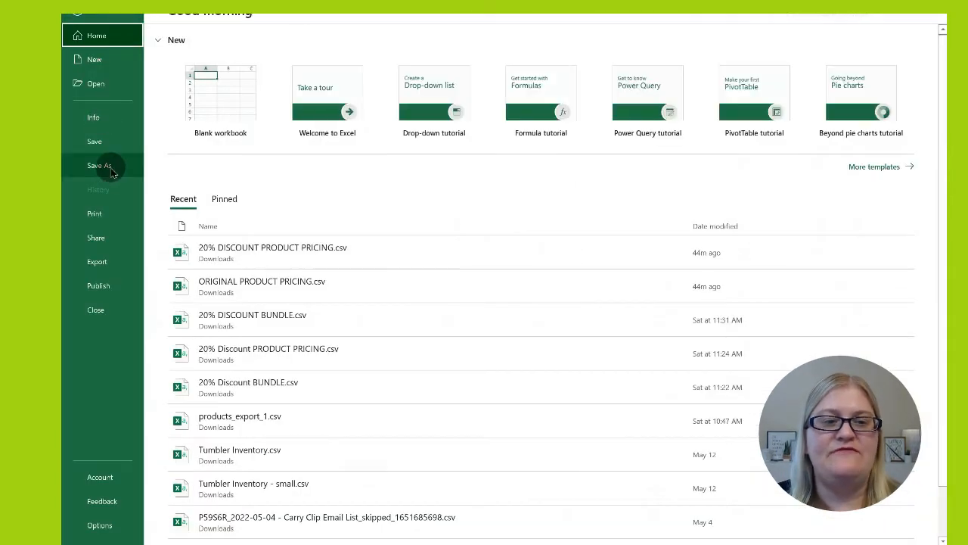
left_click(112, 172)
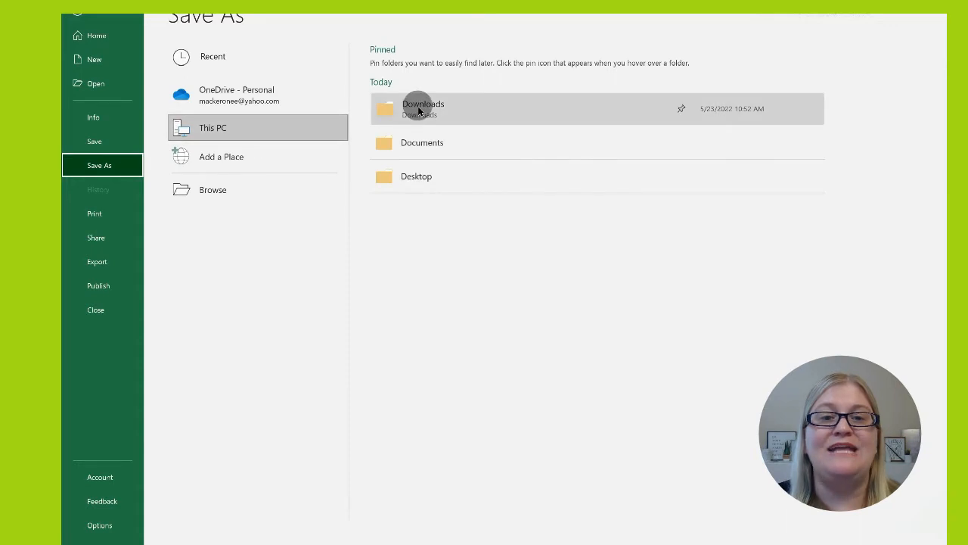
left_click(418, 111)
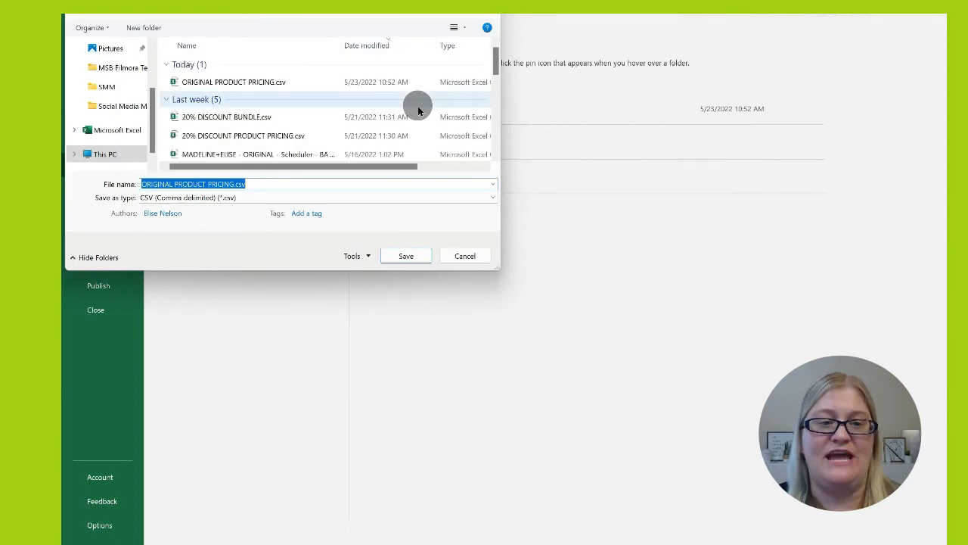
left_click(164, 184)
type("DISCOUNT")
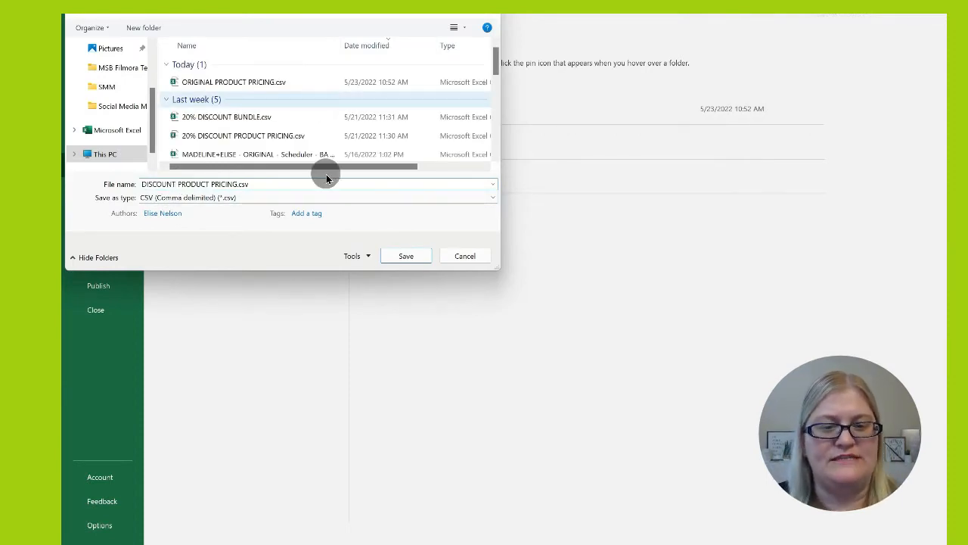
left_click(406, 256)
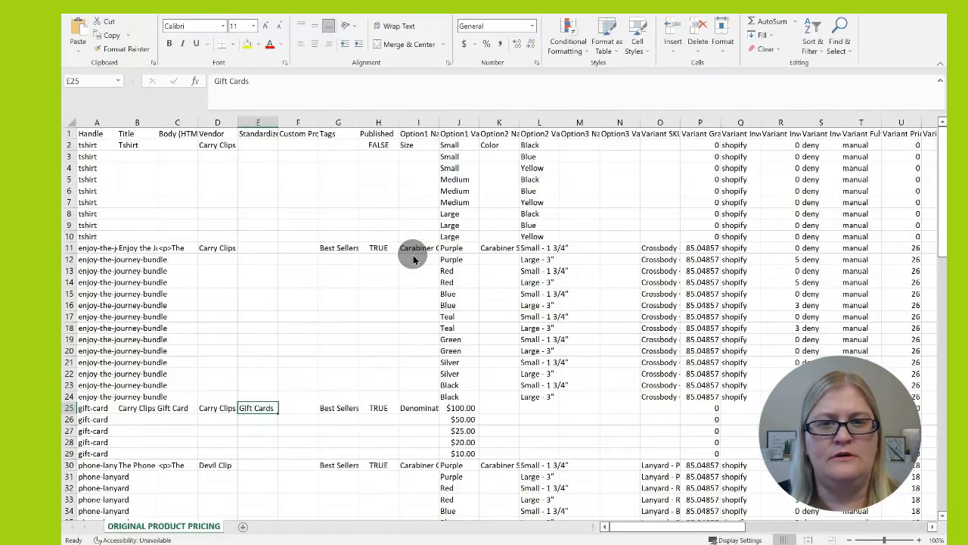
left_click(468, 305)
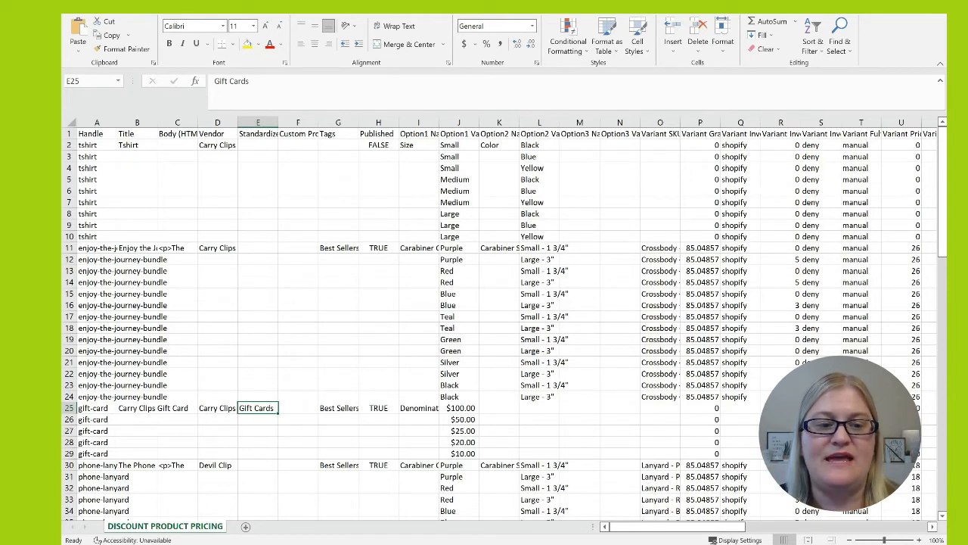
- Delete the five gift-card rows, 25 to 29, from the product sheet
left_click(69, 408)
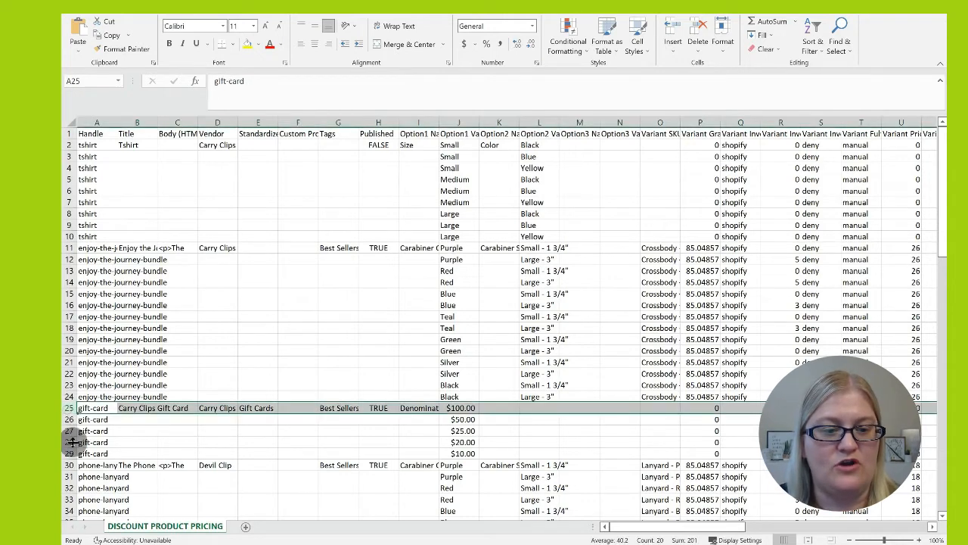
left_click(69, 453, "shift")
right_click(69, 456)
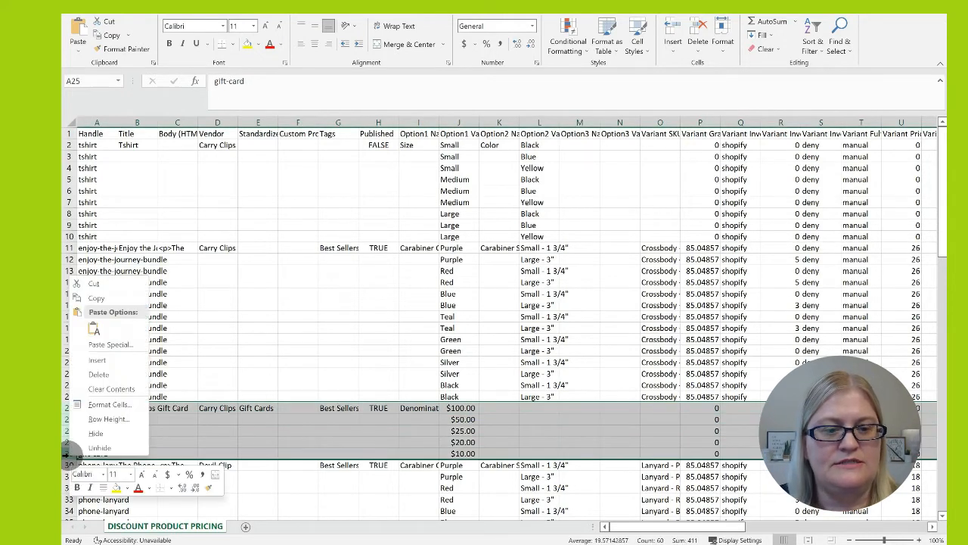
left_click(109, 377)
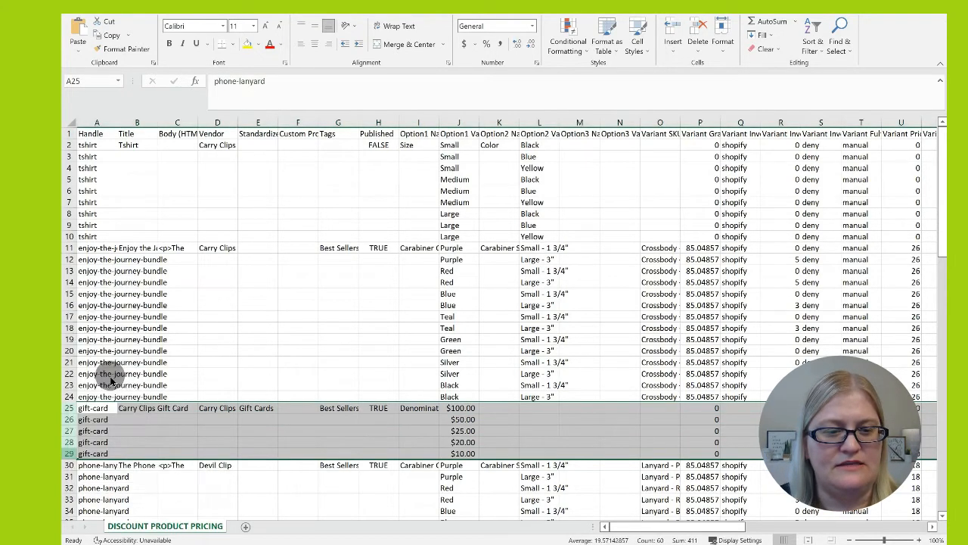
left_click(193, 339)
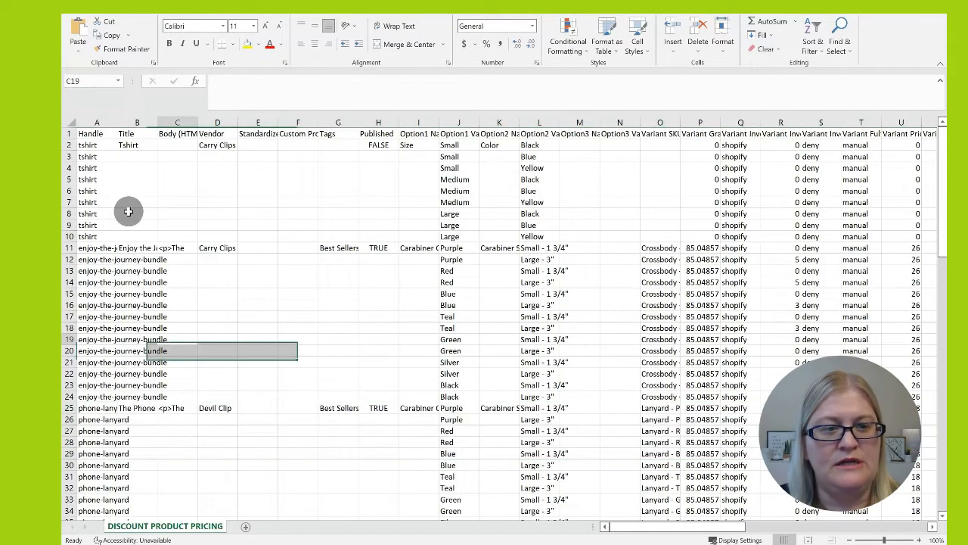
- Delete the tshirt product rows, 2 to 10
left_click(69, 145)
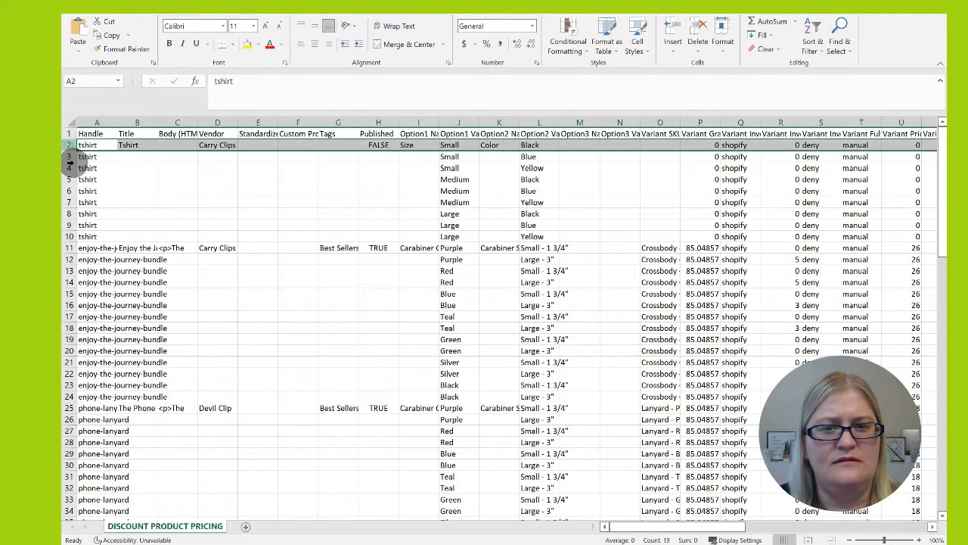
left_click(69, 236, "shift")
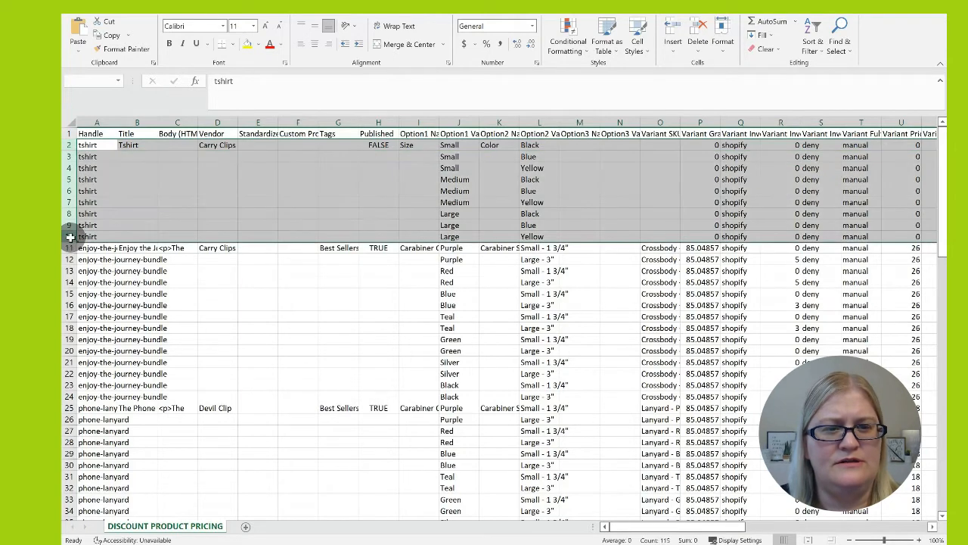
right_click(68, 236)
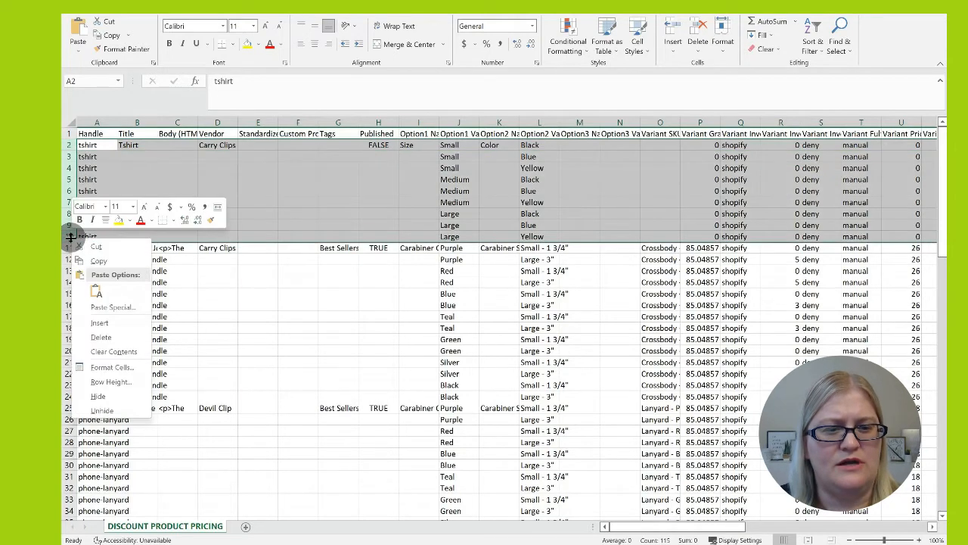
left_click(101, 337)
left_click(281, 234)
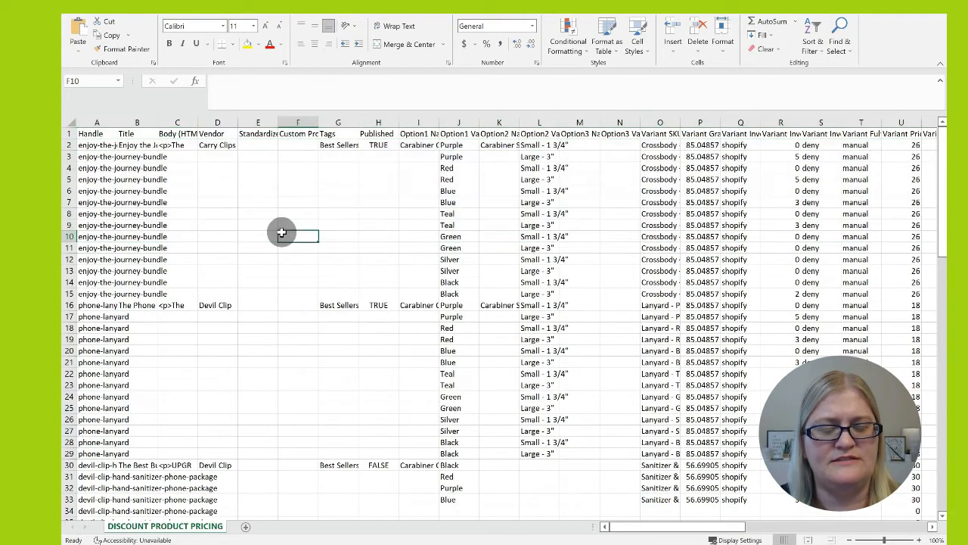
- Delete every row from the first phone-lanyard row, row 16, down to the end of the data, keeping only the enjoy-the-journey-bundle product
scroll(375, 324, "down", 3)
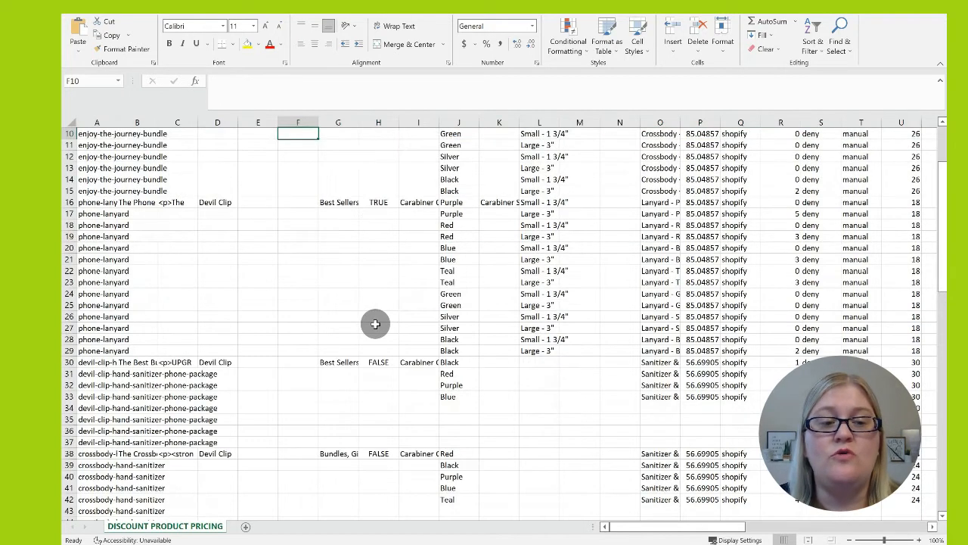
scroll(375, 324, "up", 3)
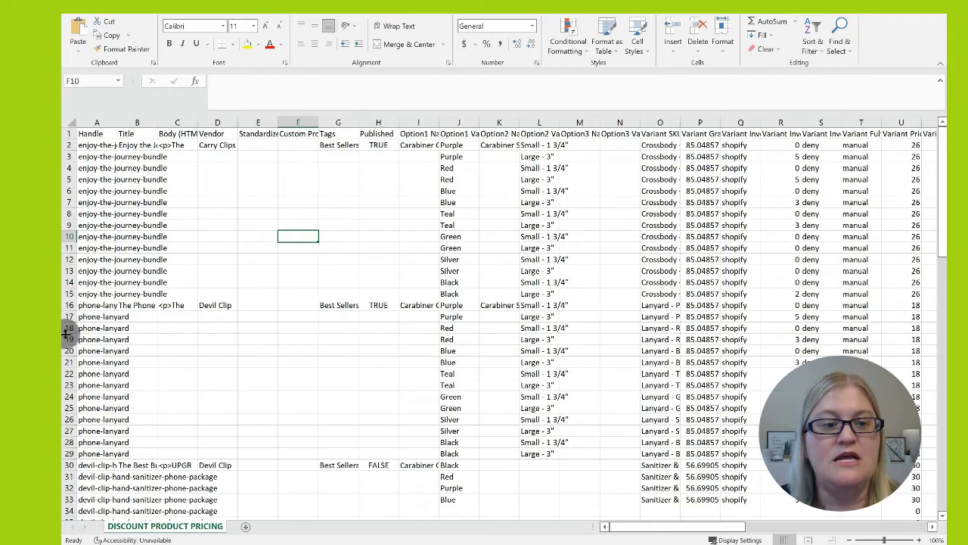
left_click(67, 305)
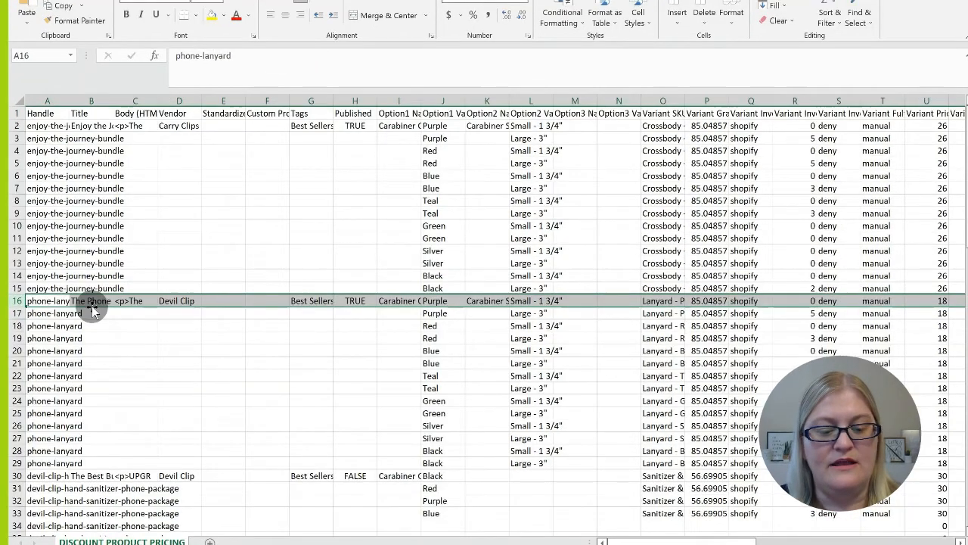
key("ctrl+shift+Down")
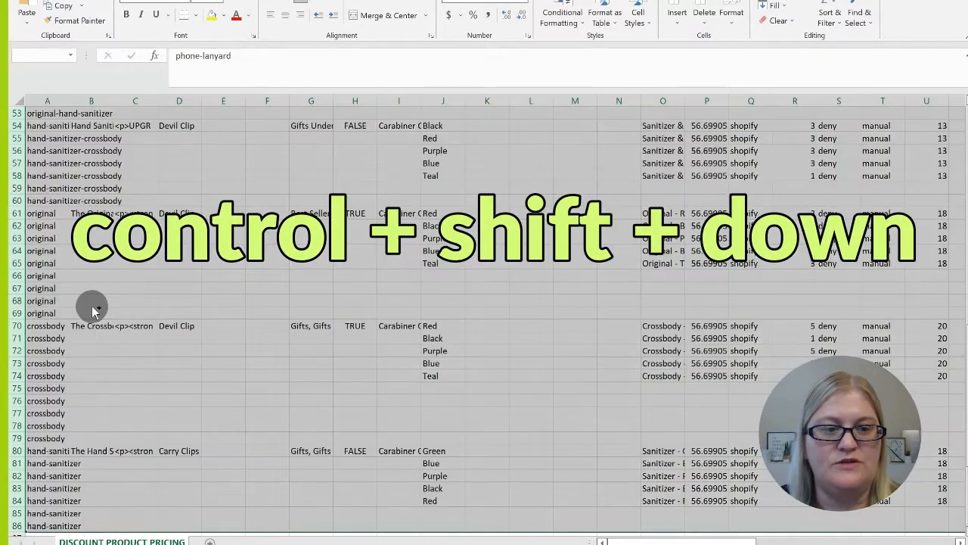
right_click(122, 260)
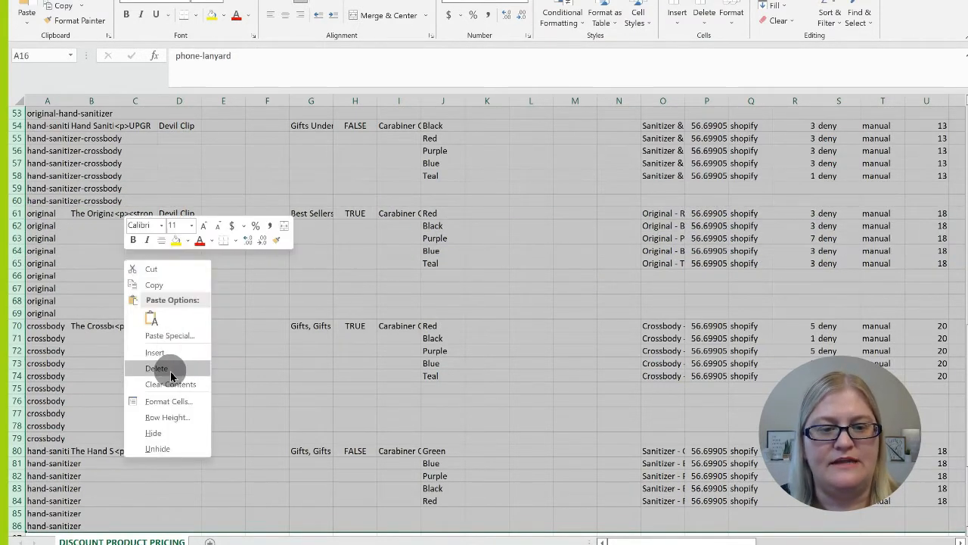
left_click(171, 371)
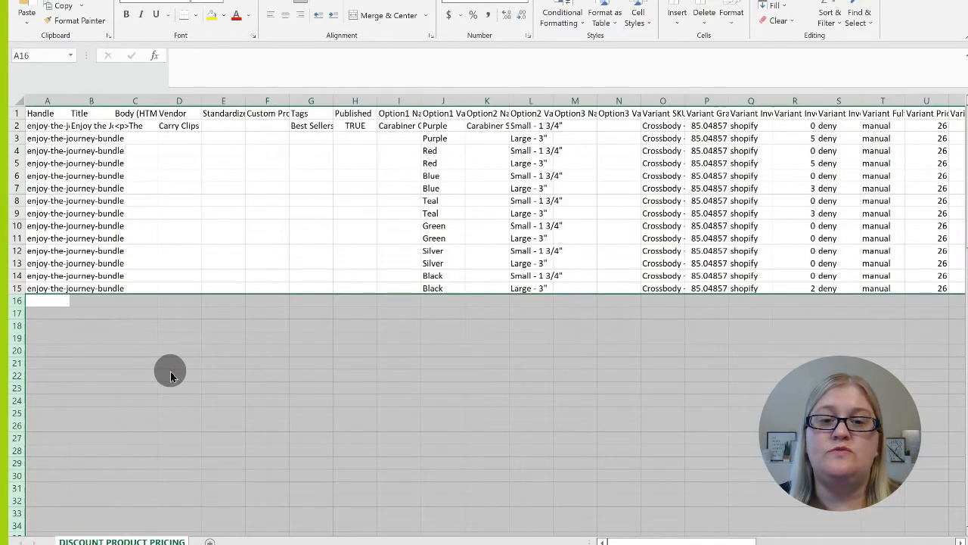
left_click(209, 299)
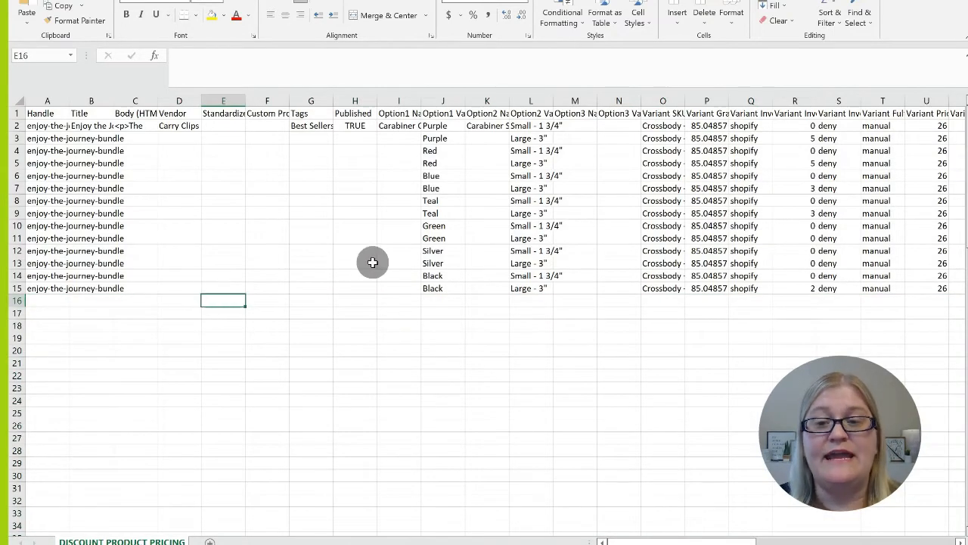
- Locate the Variant Price and Variant Compare At Price columns and copy the variant prices in U2:U15
scroll(372, 262, "right", 6)
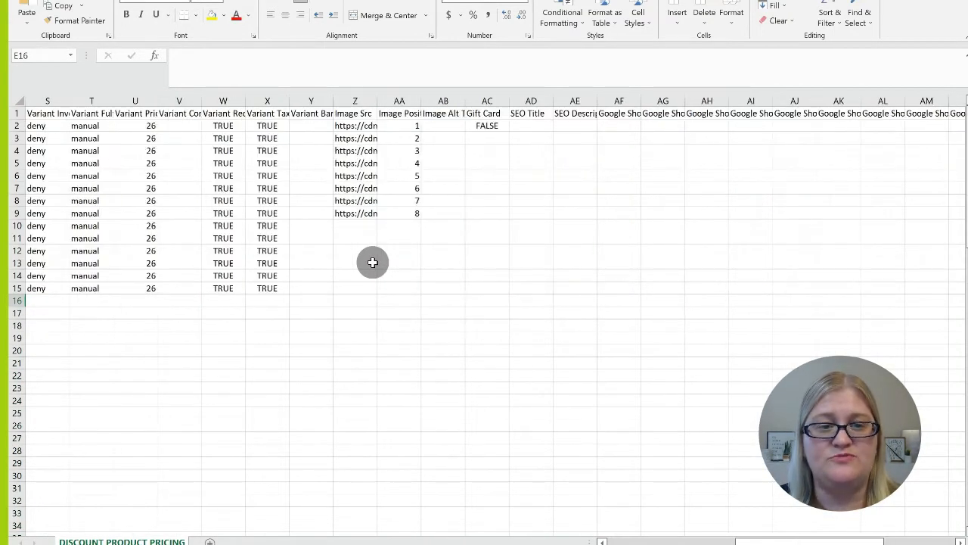
scroll(372, 261, "left", 2)
left_click(399, 114)
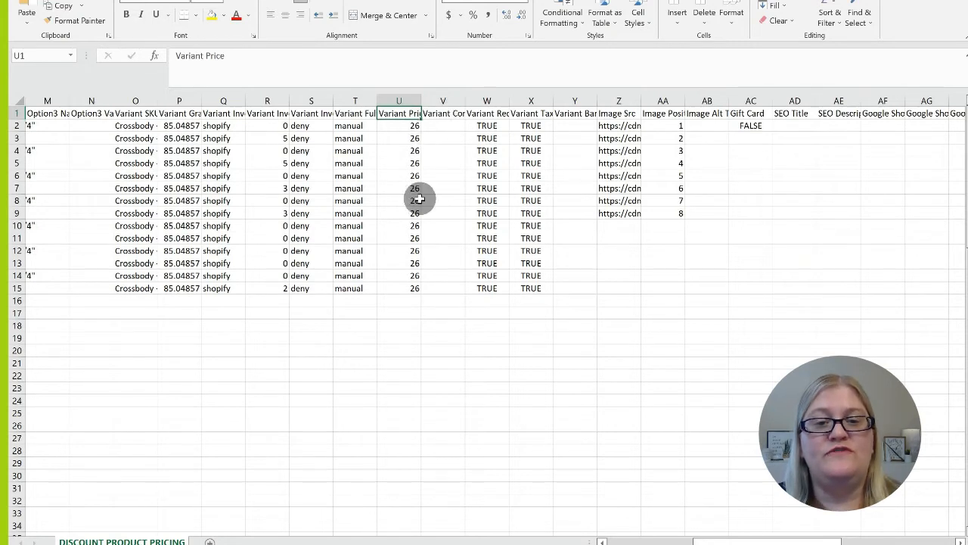
left_click(456, 114)
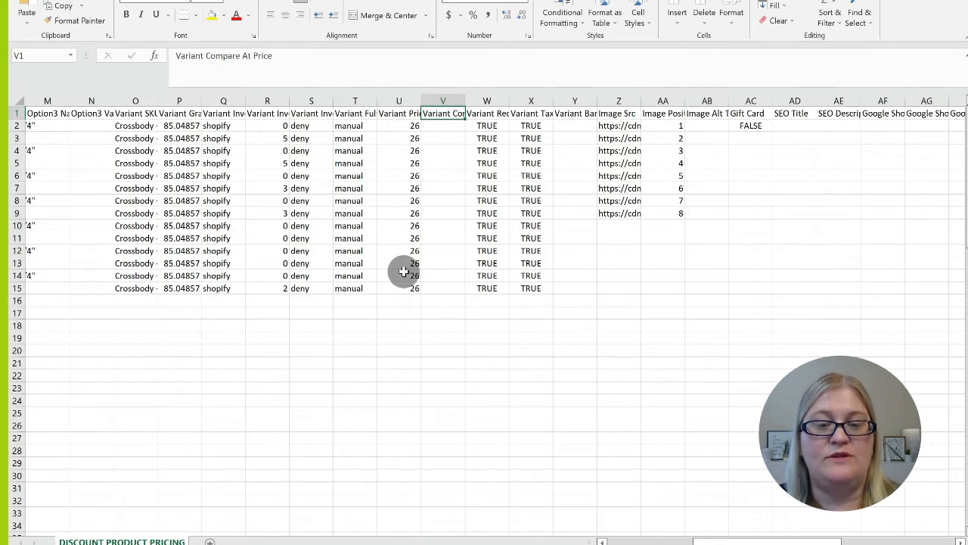
left_click(404, 126)
left_click_drag(406, 161, 403, 286)
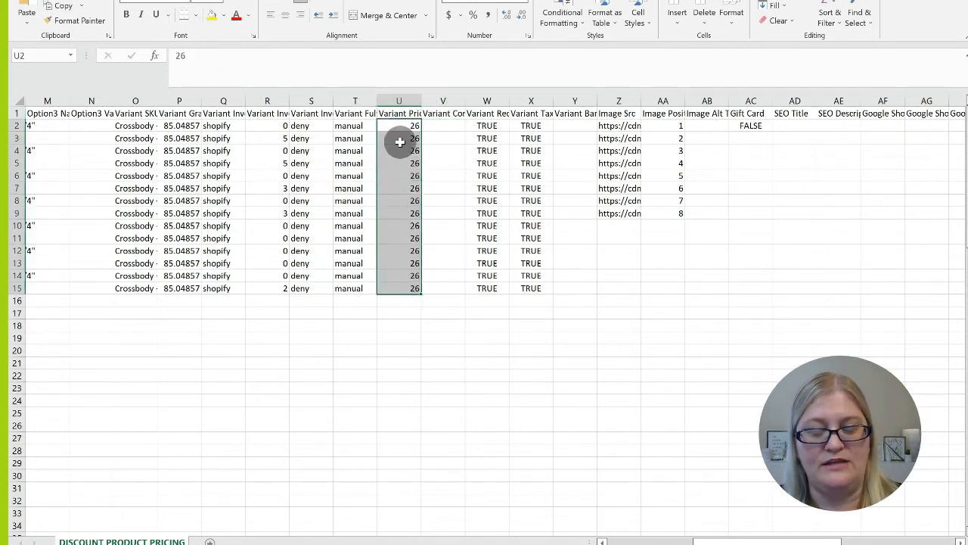
key("ctrl+c")
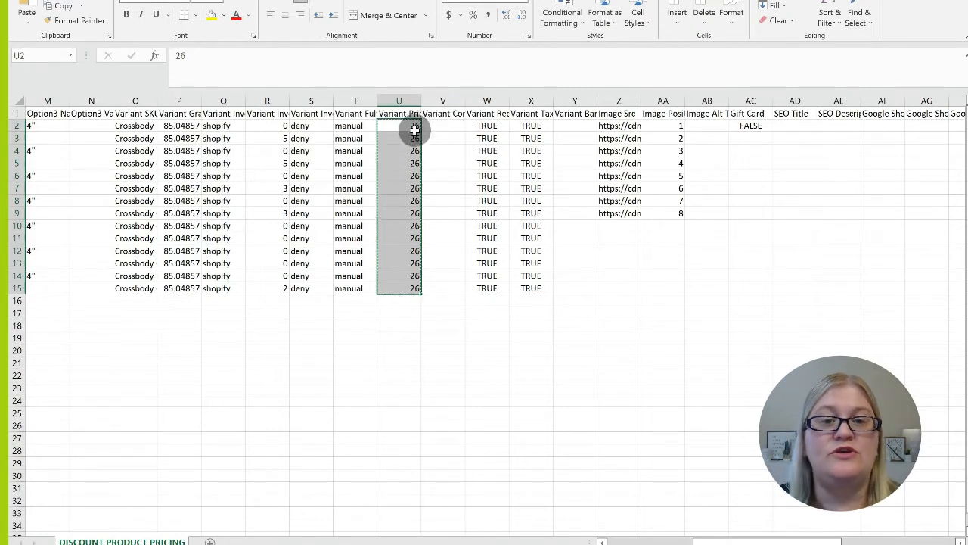
right_click(416, 127)
left_click(456, 156)
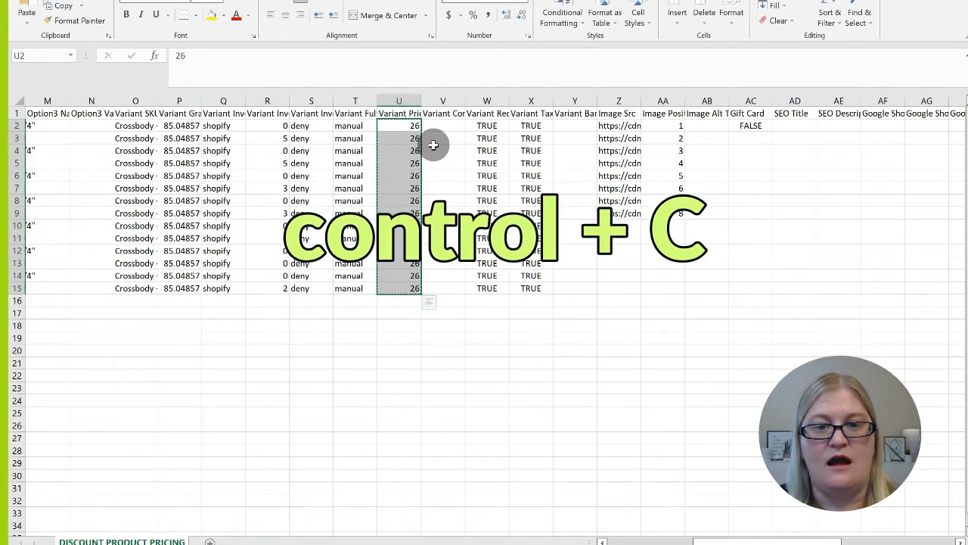
- Paste the copied prices into the Variant Compare At Price column, starting at cell V2
left_click(447, 125)
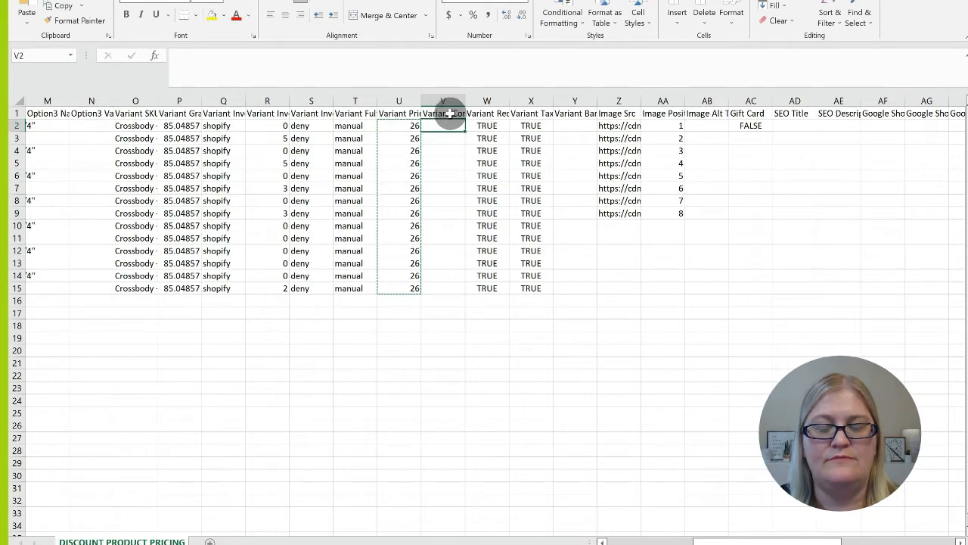
left_click(446, 113)
left_click(442, 125)
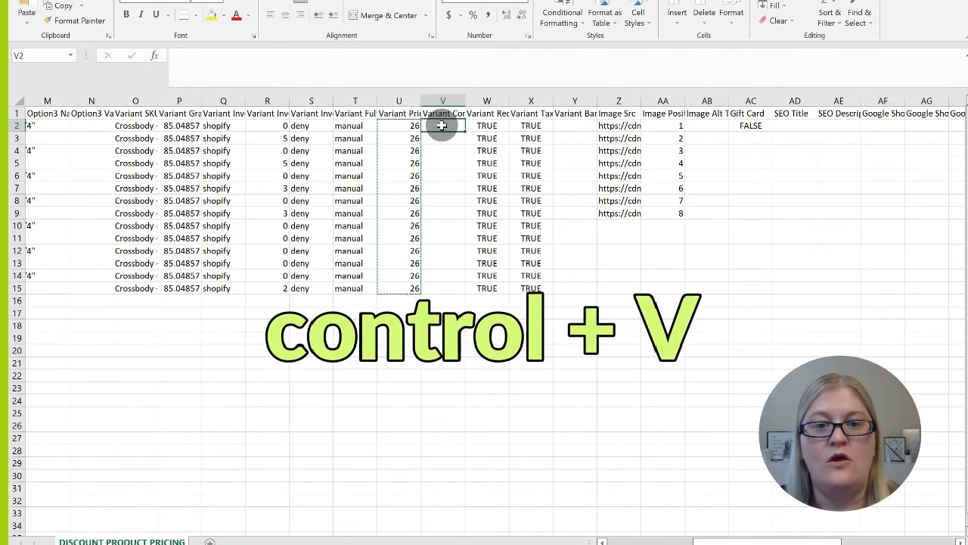
right_click(442, 125)
left_click(470, 184)
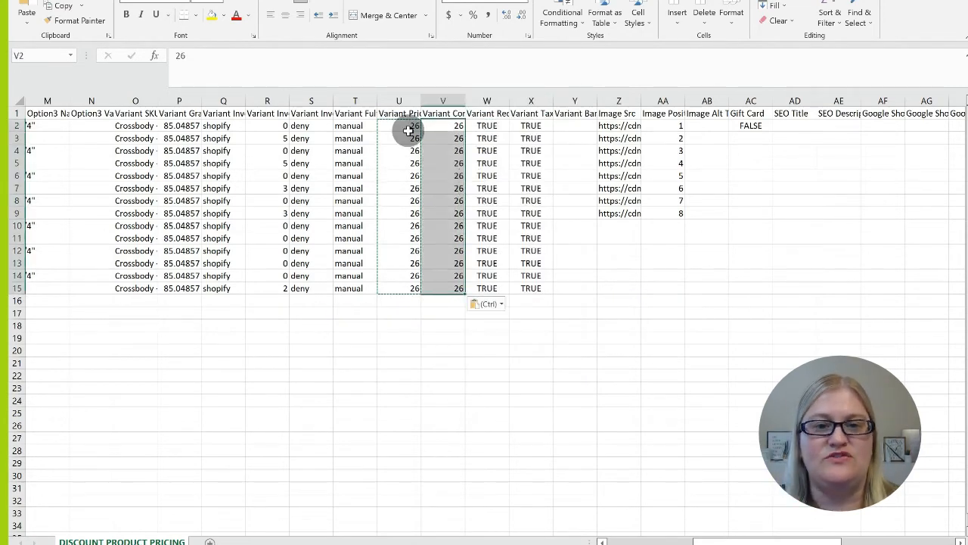
left_click(431, 311)
- Enter the formula =V2*.8 in U2 to set the variant price to 80% of its compare-at price
left_click(402, 124)
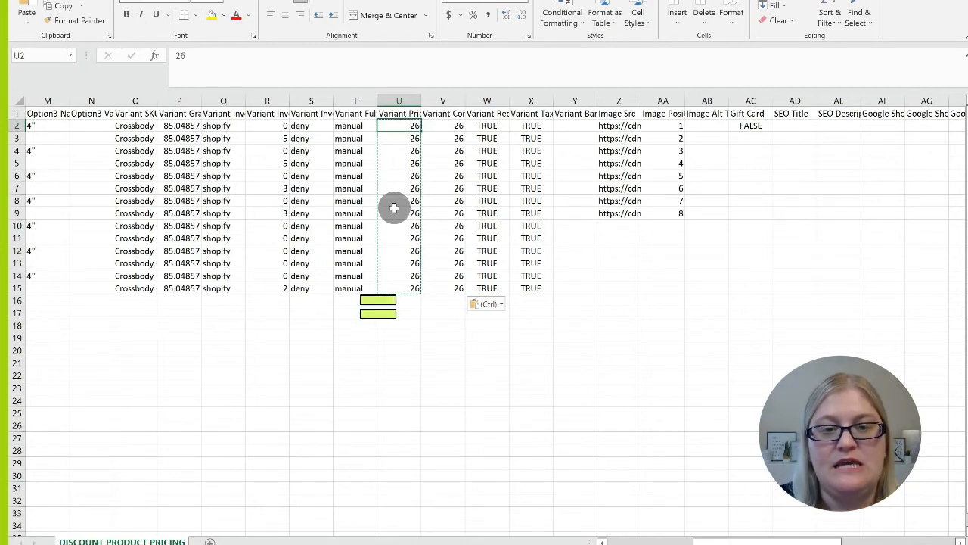
type("=")
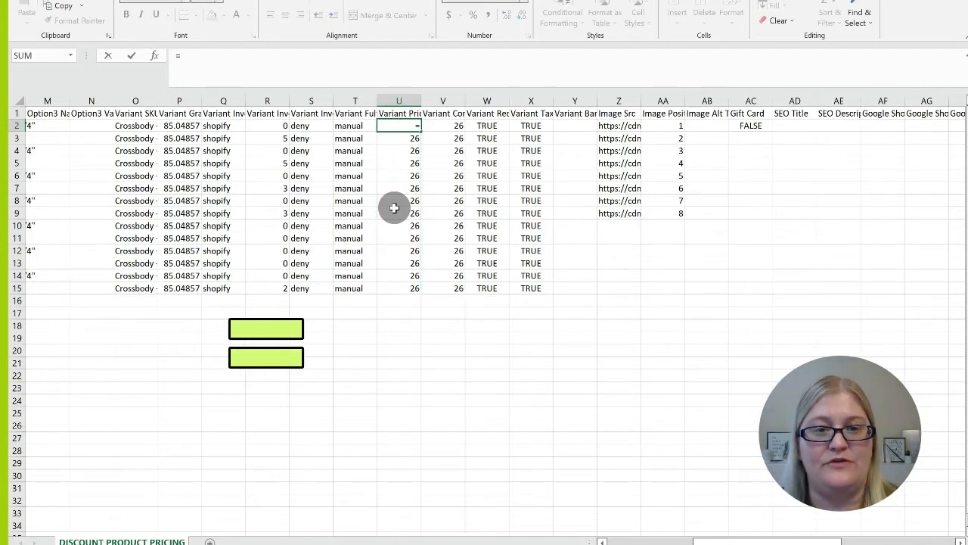
left_click(450, 125)
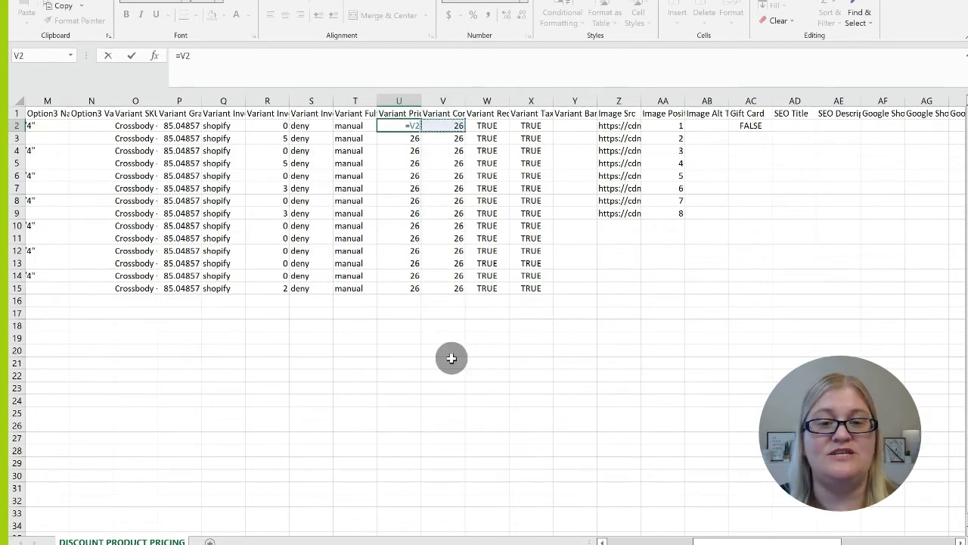
type("*")
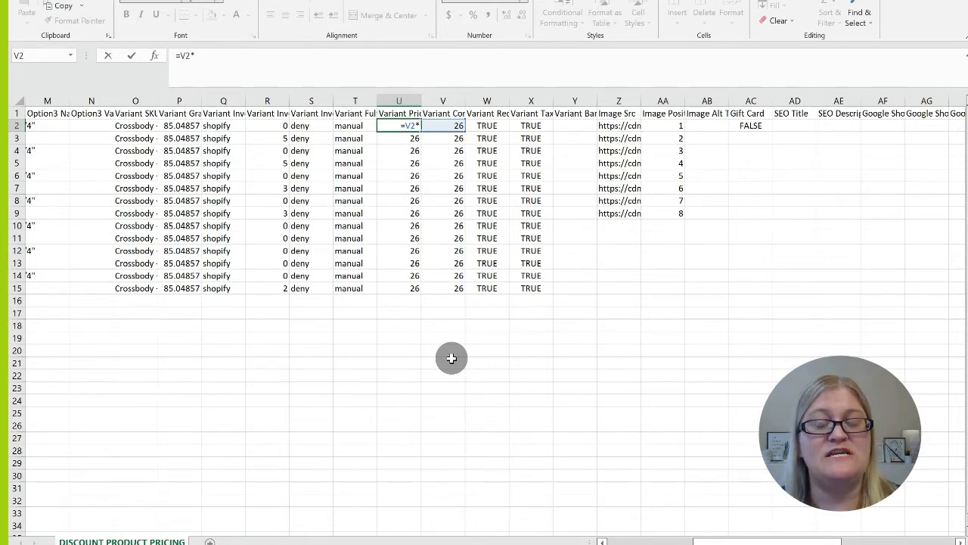
type(".8")
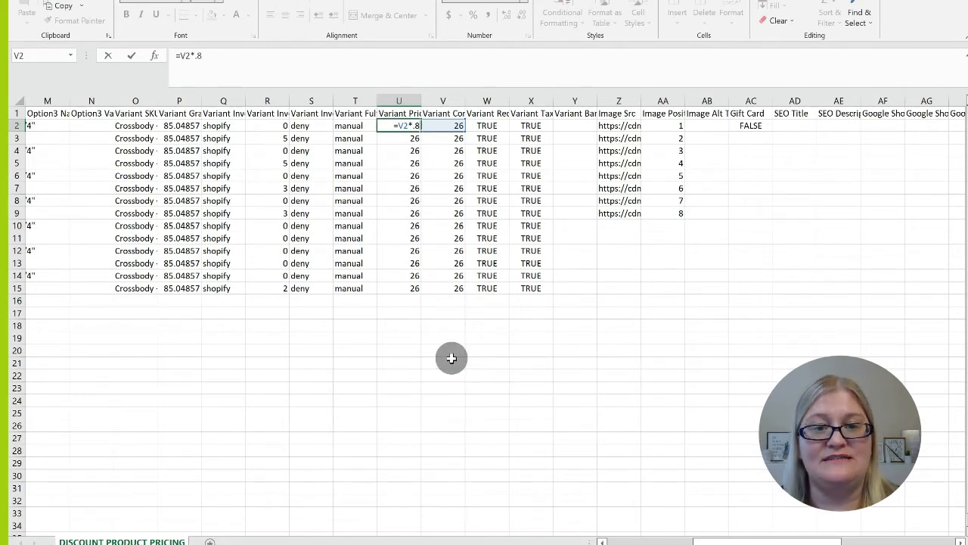
key("Return")
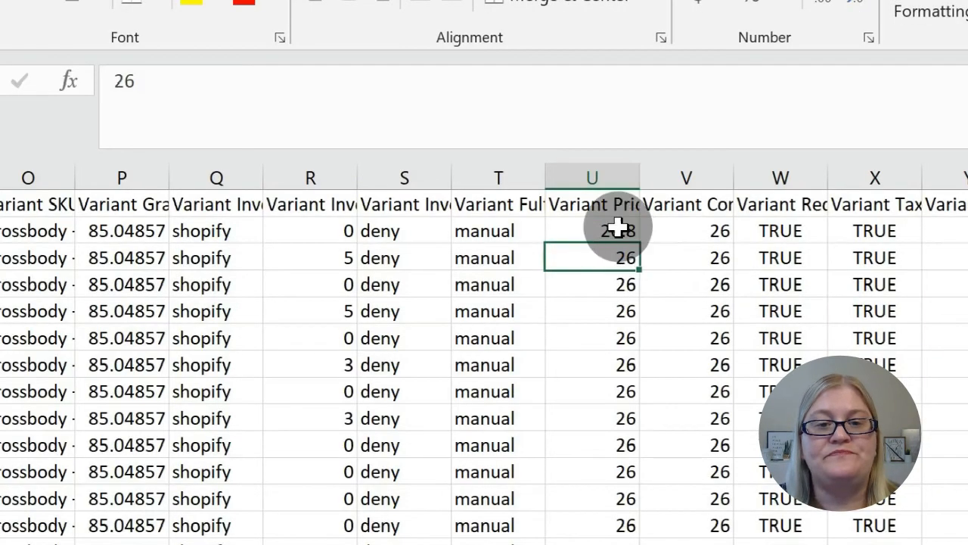
- Fill the U2 formula down the Variant Price column to U15 and check rows 5 and 7 against their compare-at prices
left_click(411, 125)
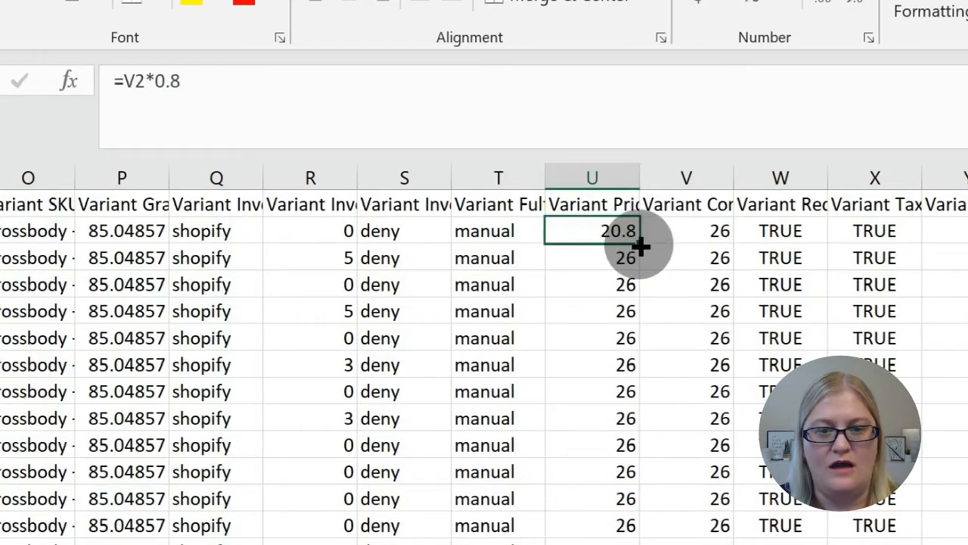
left_click_drag(640, 245, 618, 544)
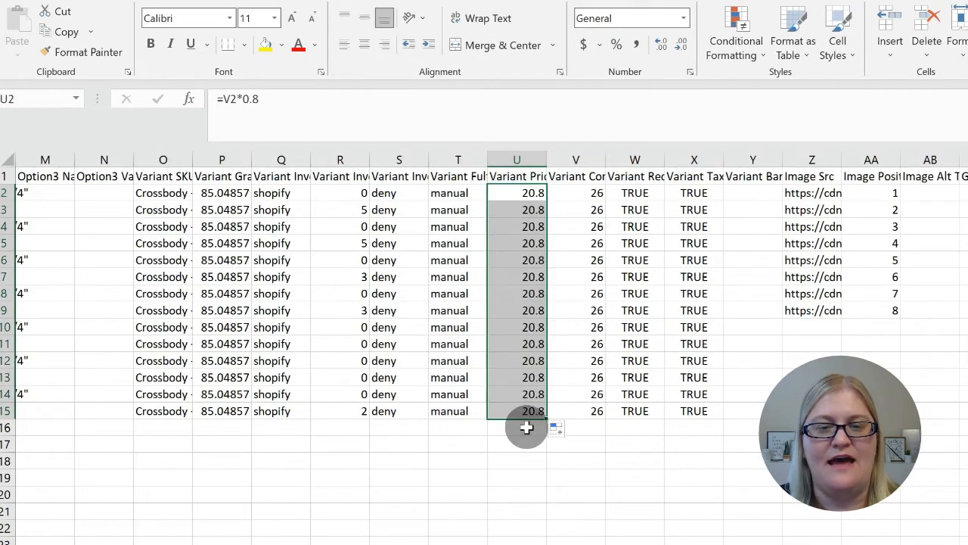
left_click(515, 249)
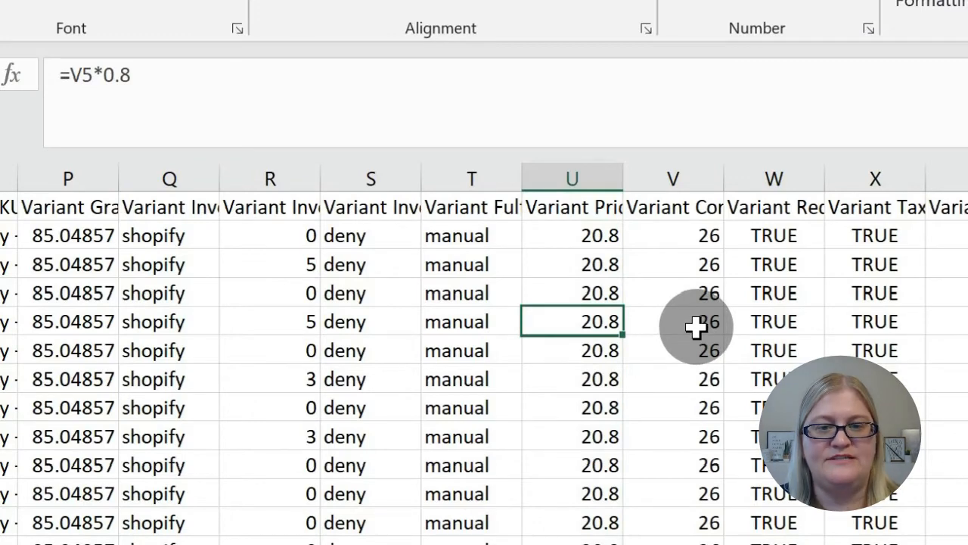
left_click(695, 325)
left_click(587, 370)
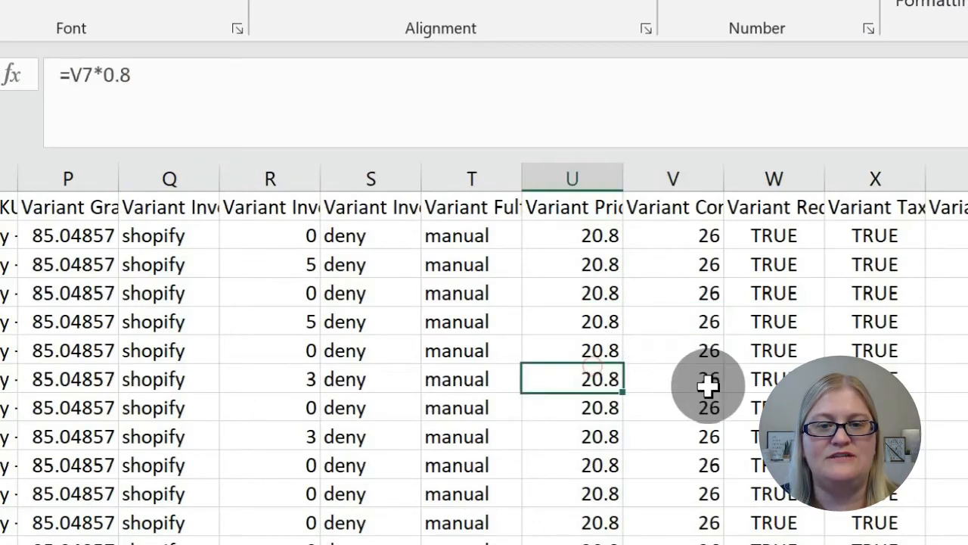
left_click(701, 371)
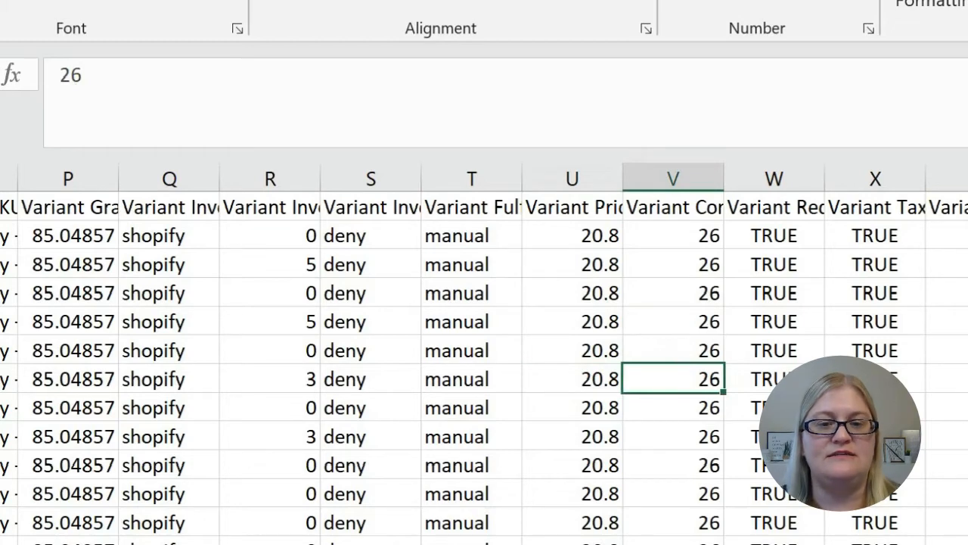
- Check the discount formulas in U7 and U2 against the compare-at prices in the Variant Compare At Price column
left_click(583, 379)
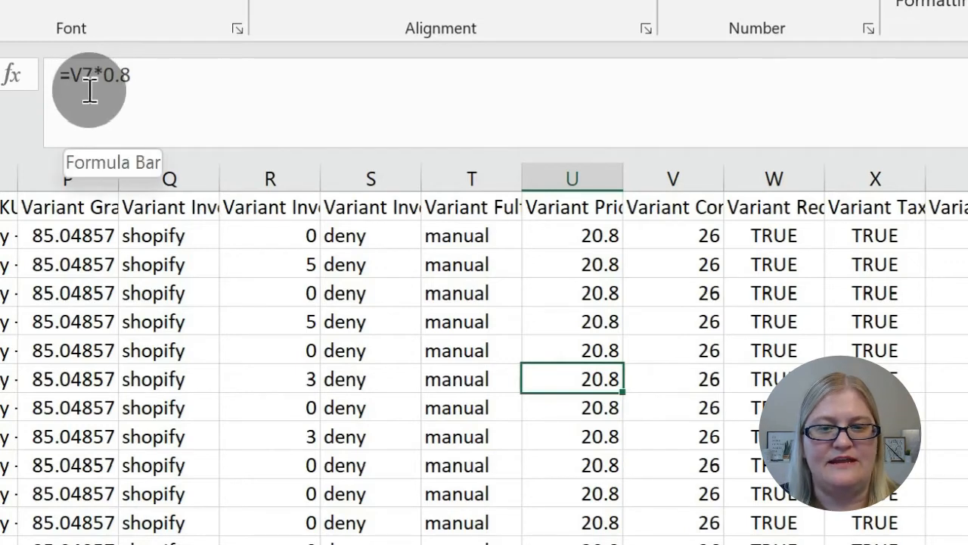
left_click(707, 382)
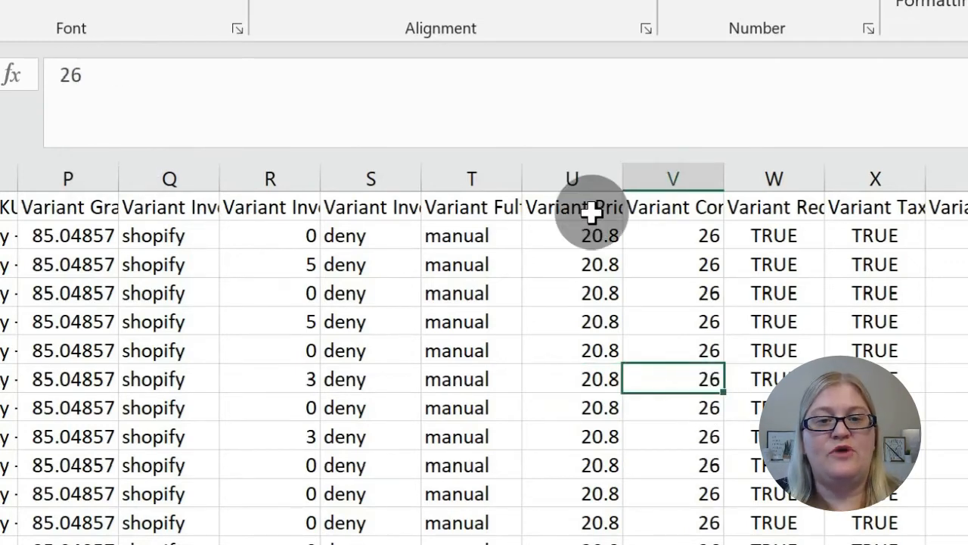
left_click(694, 210)
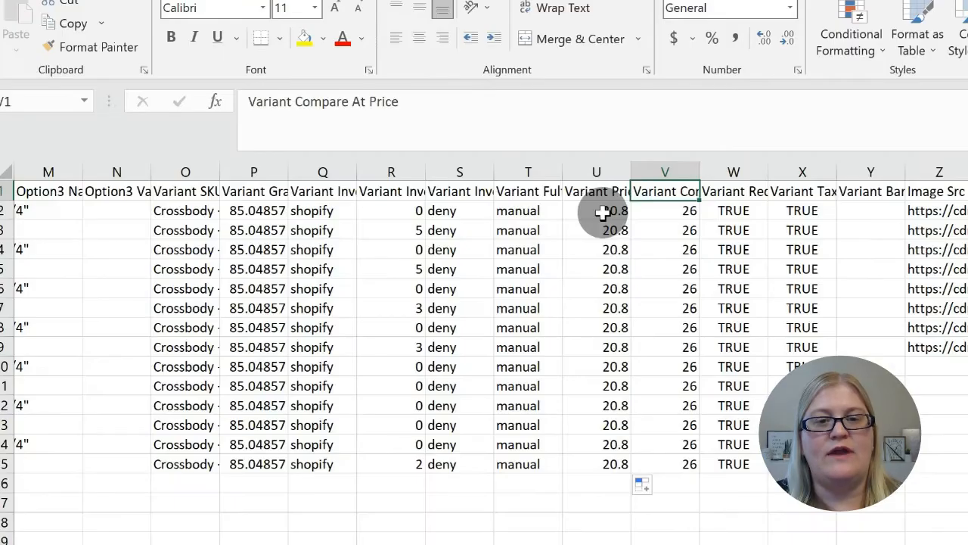
left_click(579, 237)
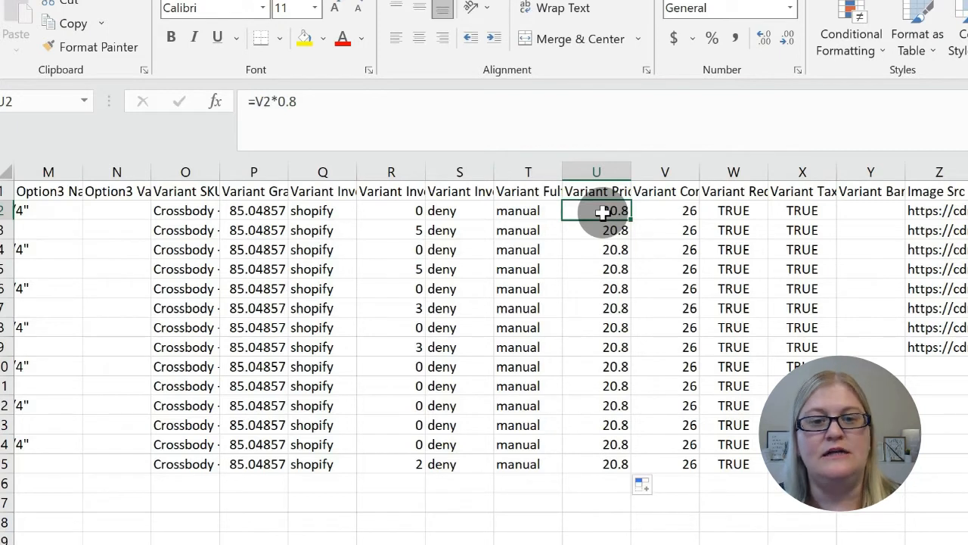
left_click(602, 307)
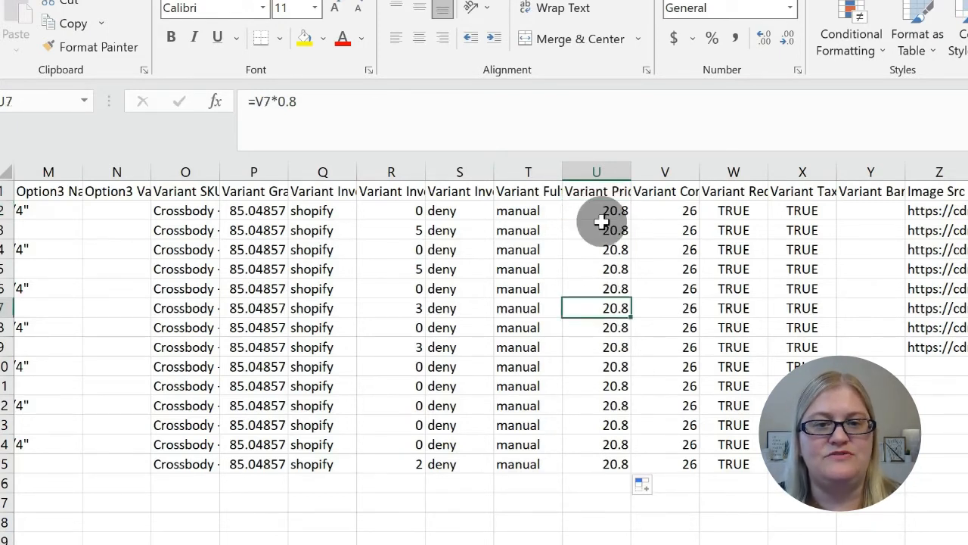
- Copy the variant prices in U2:U15 and paste them back over the same cells as values only
left_click_drag(603, 211, 605, 465)
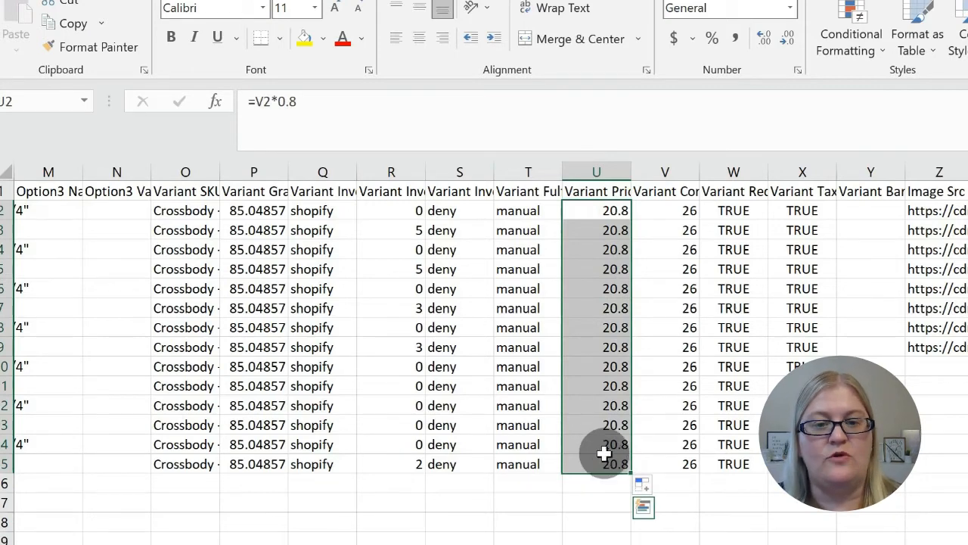
right_click(605, 464)
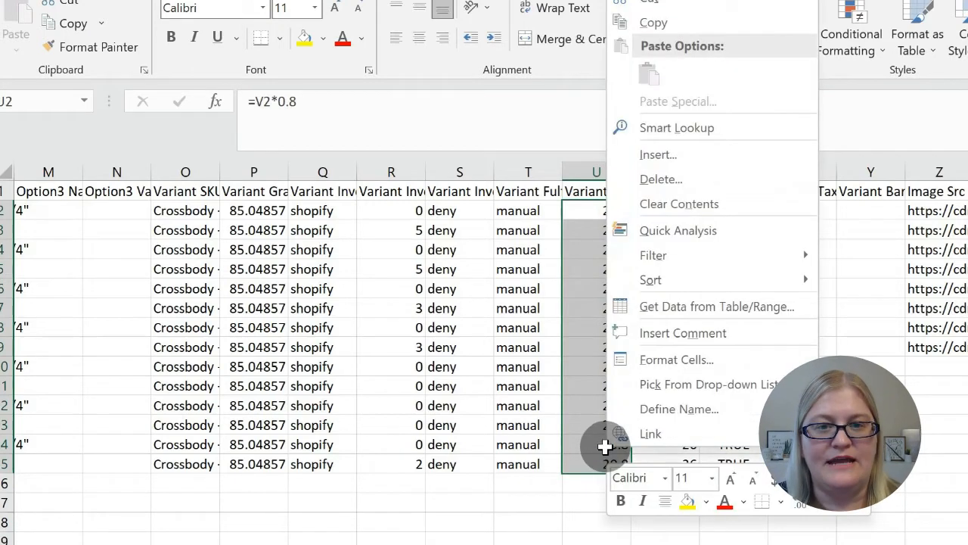
left_click(654, 23)
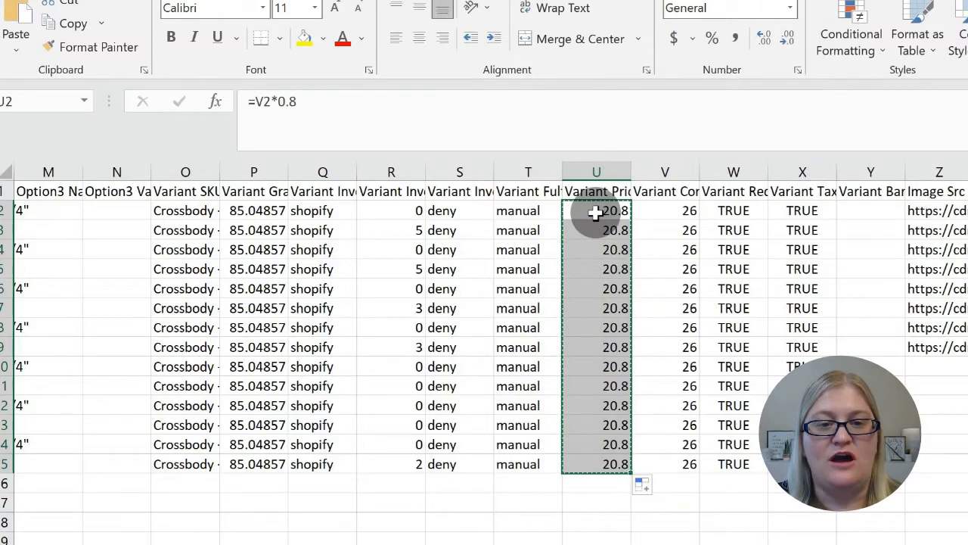
left_click(596, 214)
right_click(596, 213)
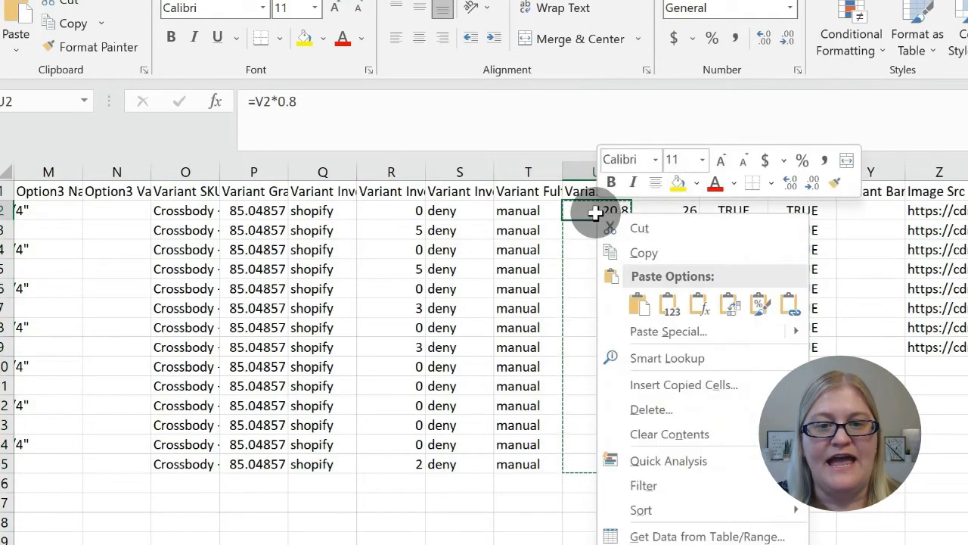
left_click(672, 300)
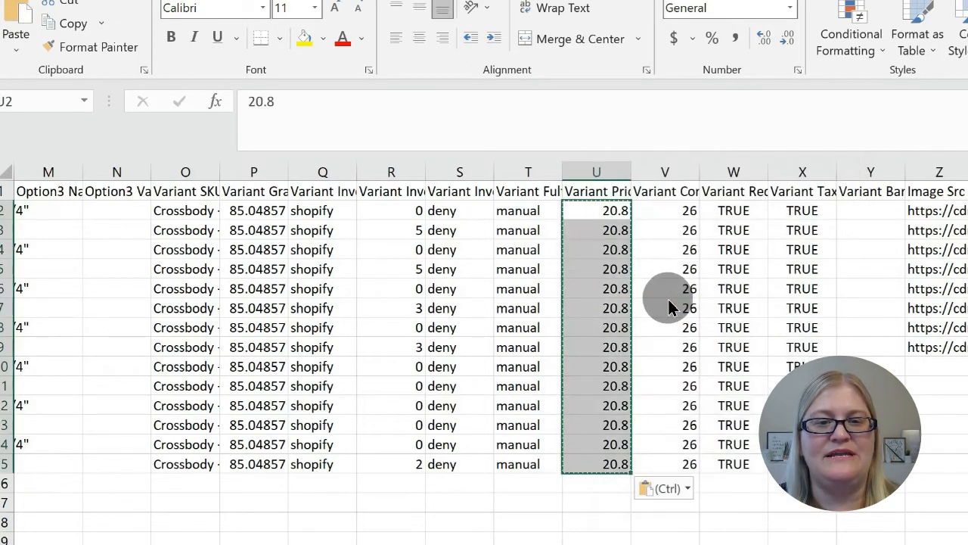
- Check cells down the Variant Price column for plain values instead of formulas, and review the Variant Compare At Price and Variant Price headers
left_click(602, 214)
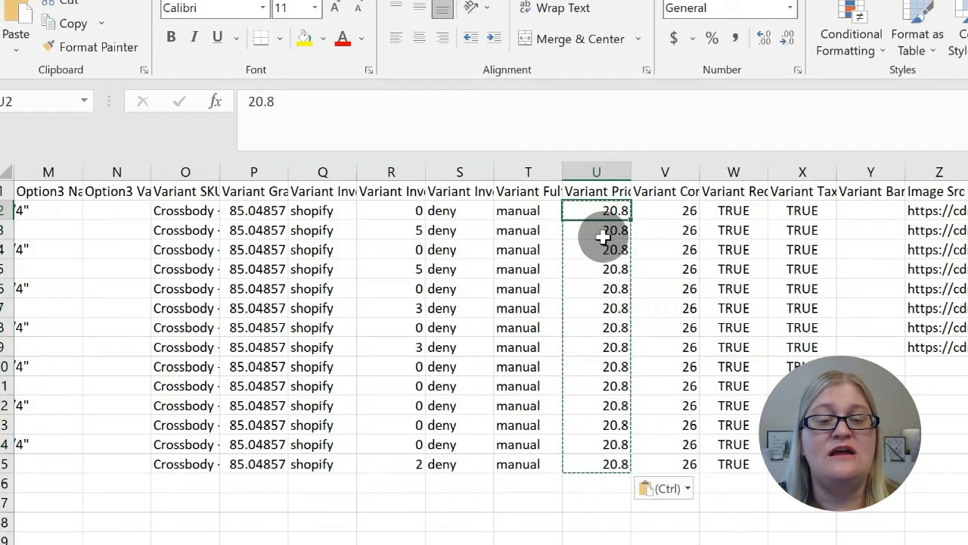
key("Down")
key("Down")
key("Down")
key("Down")
key("Down")
key("Down")
key("Down")
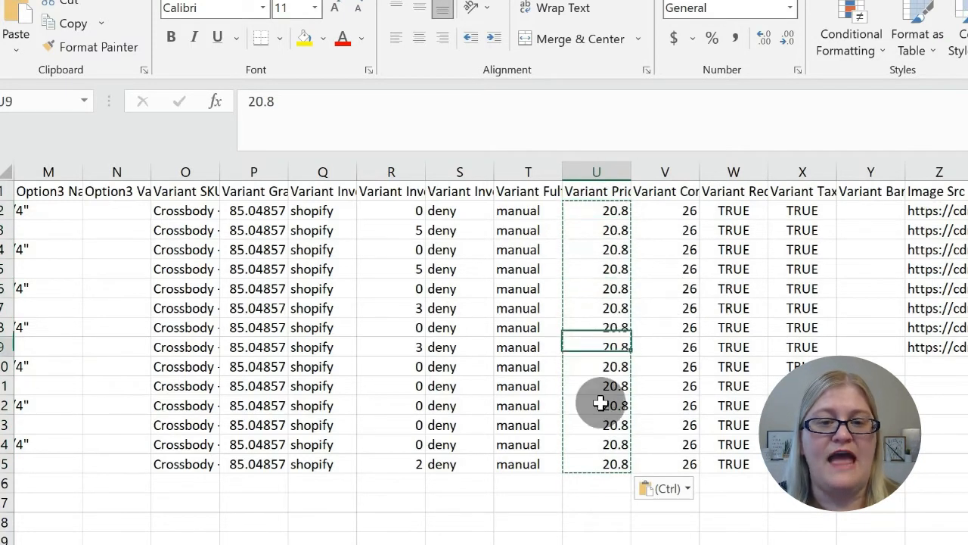
left_click(600, 406)
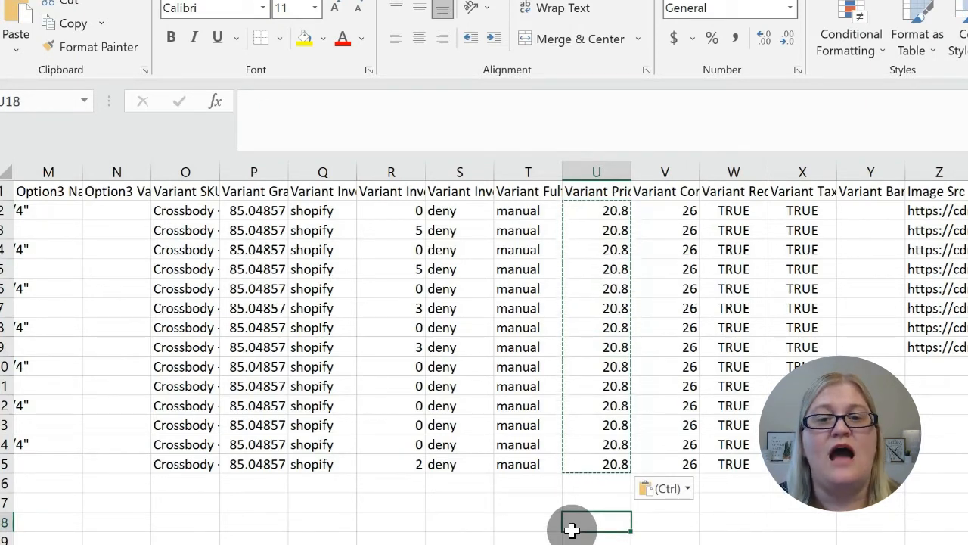
left_click(677, 190)
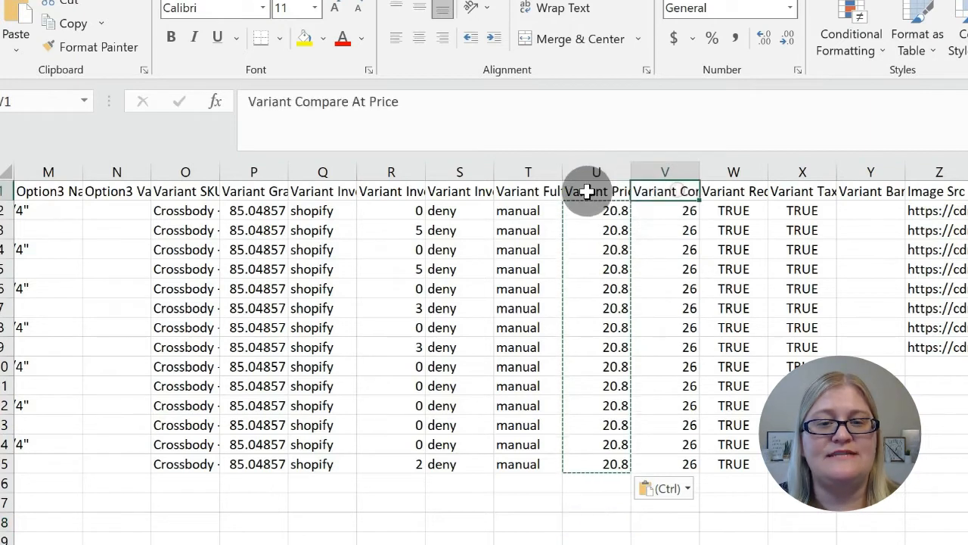
left_click(587, 191)
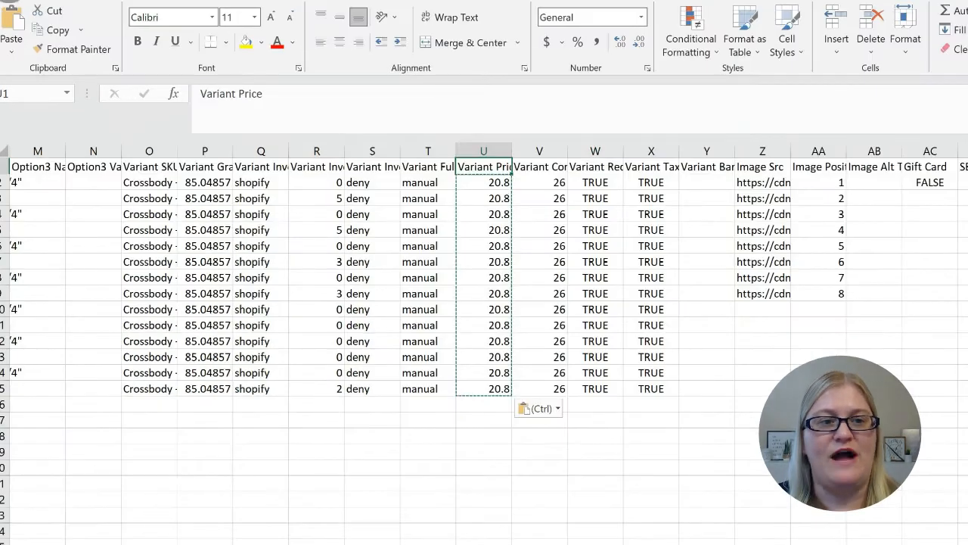
- Save the discounted pricing file, keeping the comma-delimited CSV format
left_click(11, 1)
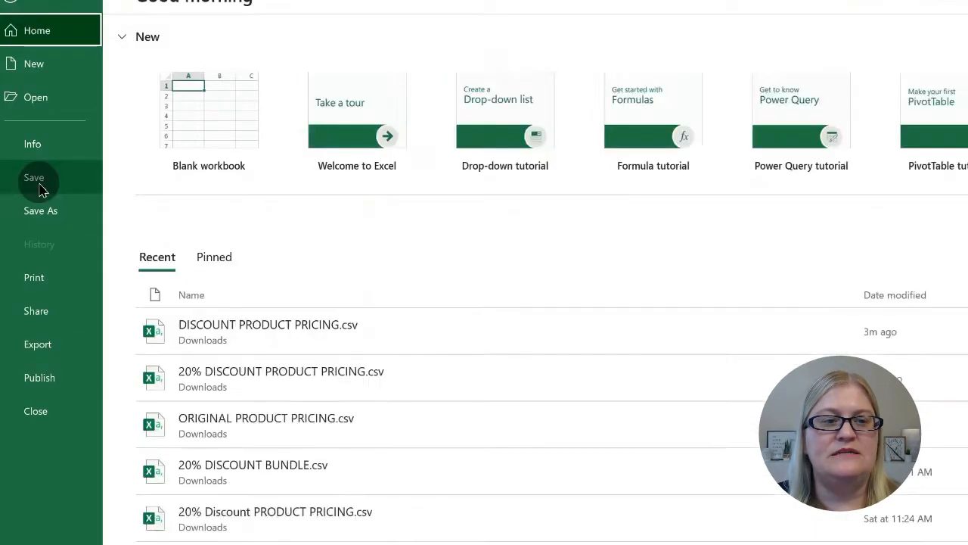
left_click(39, 187)
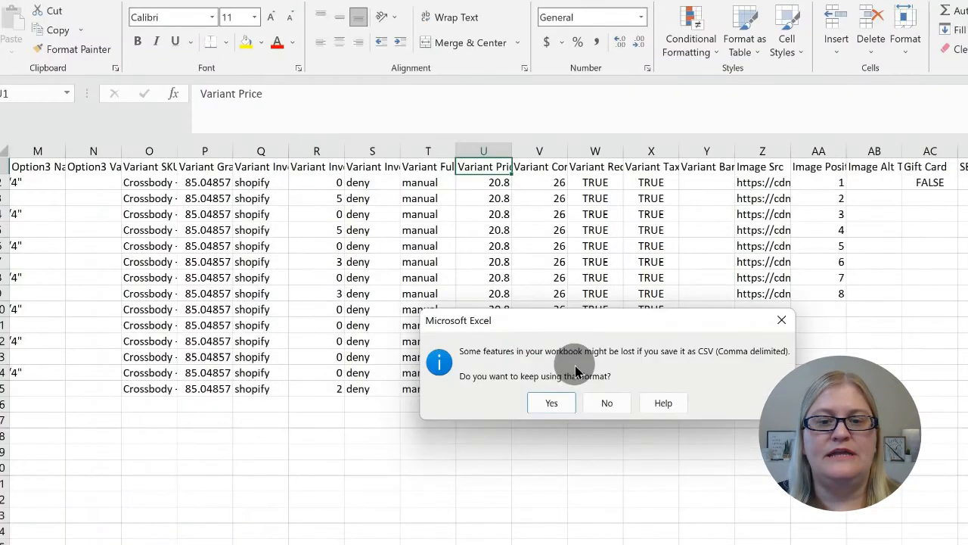
left_click(544, 403)
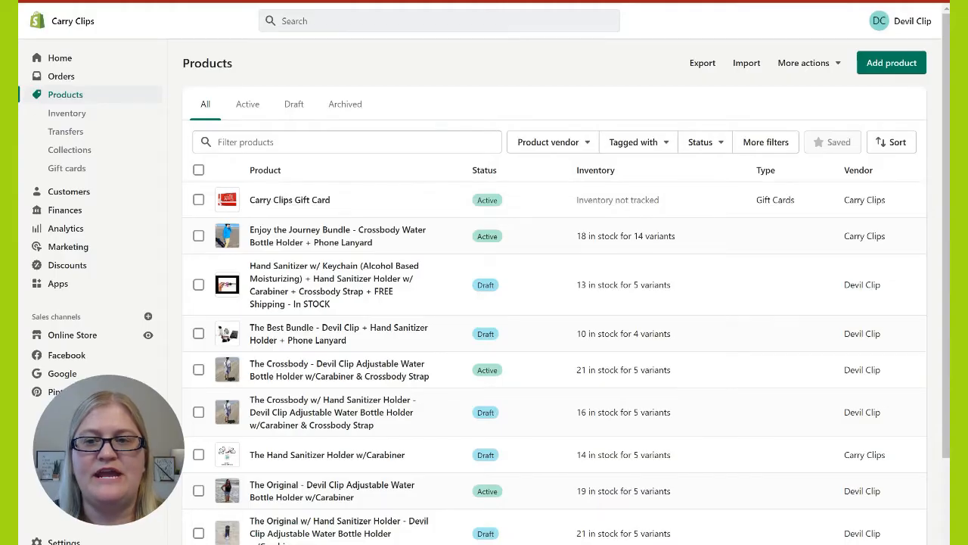
- In the Shopify admin, upload DISCOUNT PRODUCT PRICING.csv for product import, overwriting current products that have the same handle
left_click(746, 65)
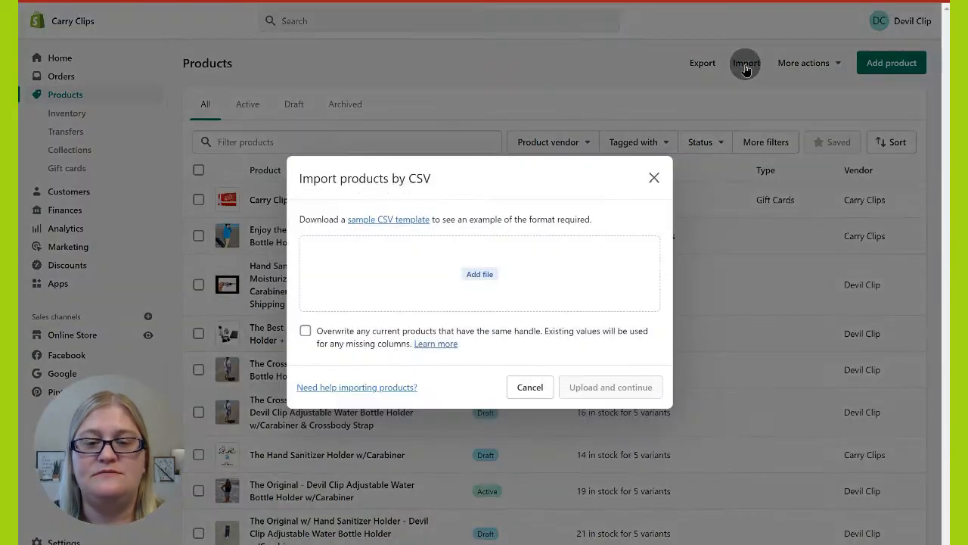
left_click(468, 274)
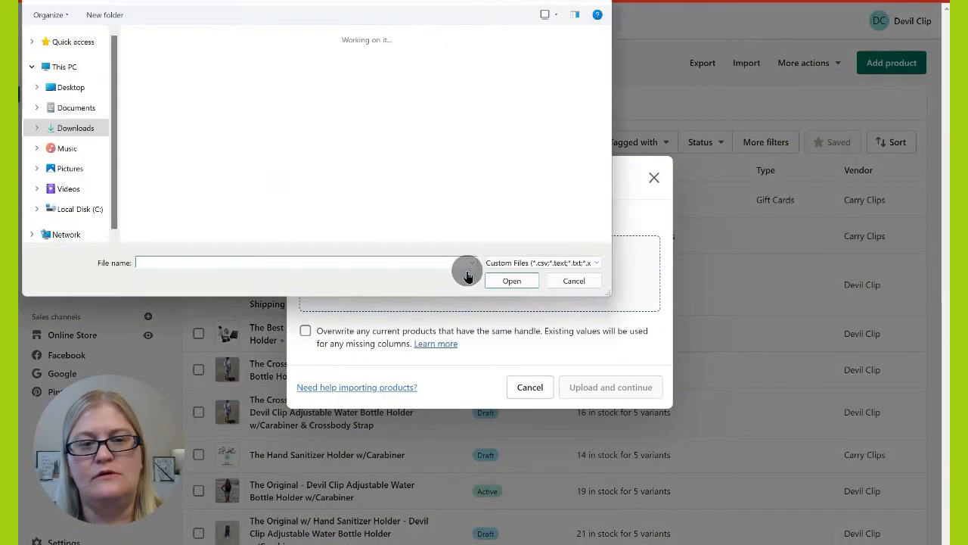
left_click(185, 121)
double_click(178, 100)
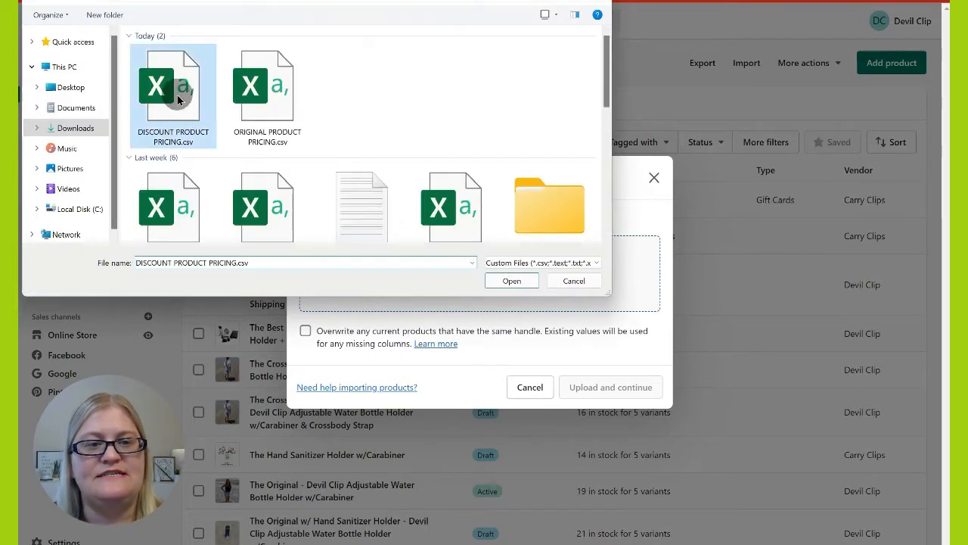
left_click(306, 320)
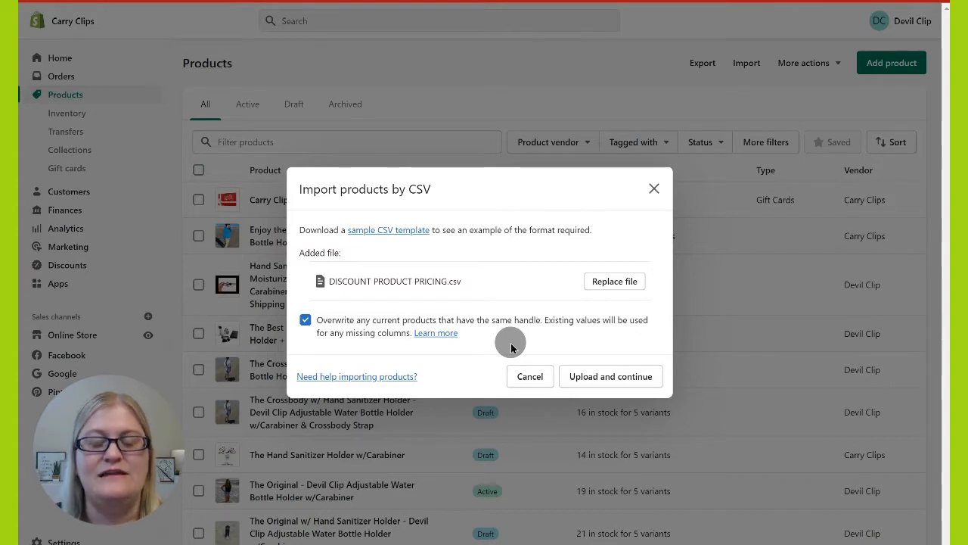
left_click(599, 373)
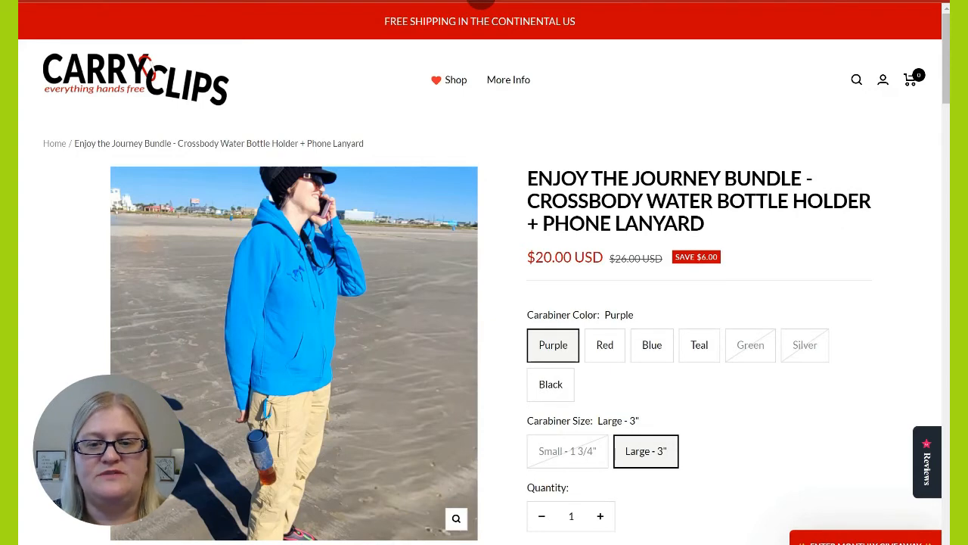
- Refresh the bundle's storefront page, then review the variant prices in the Shopify import preview and import the products
key("F5")
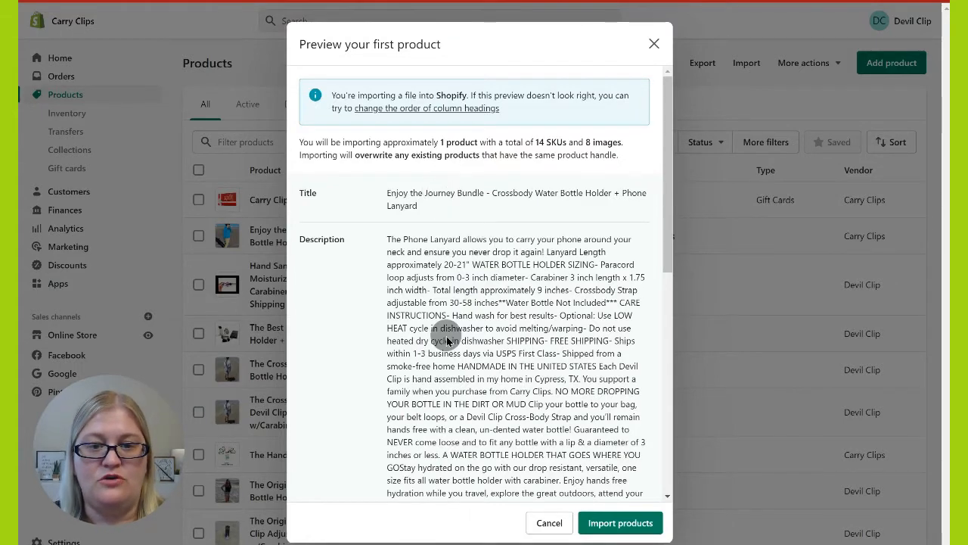
scroll(447, 342, "down", 3)
scroll(447, 342, "down", 4)
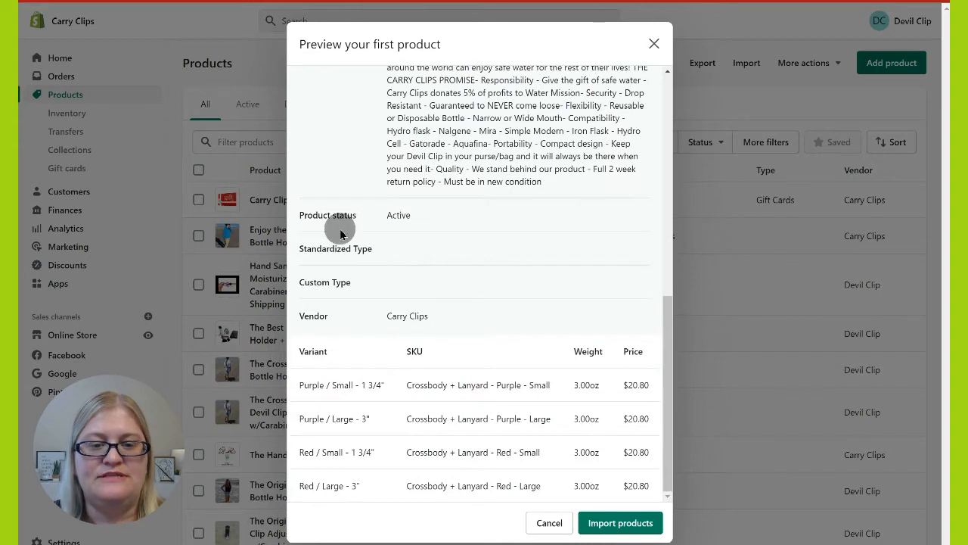
left_click(624, 529)
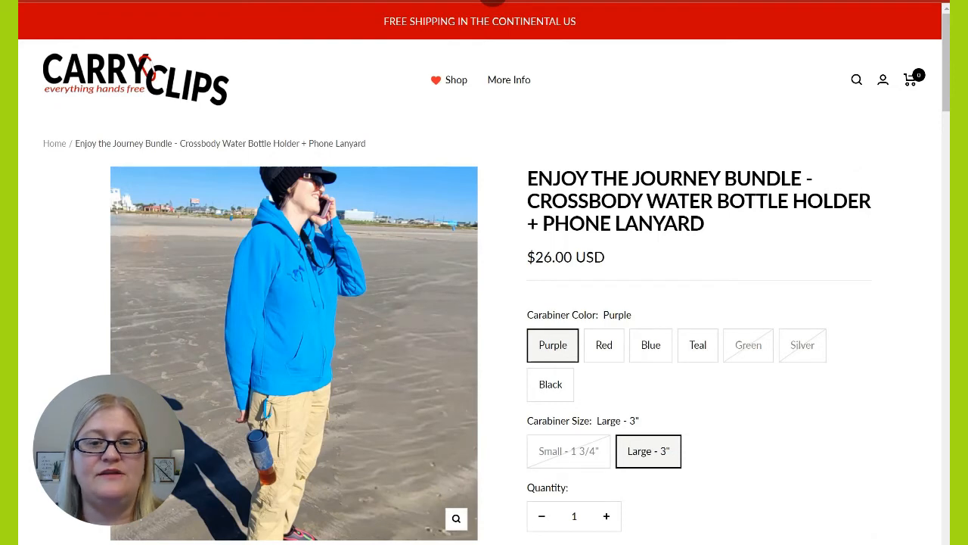
- Refresh the Enjoy the Journey Bundle storefront page and check the sale price for the Red, Blue, Teal and Black carabiner colors
key("F5")
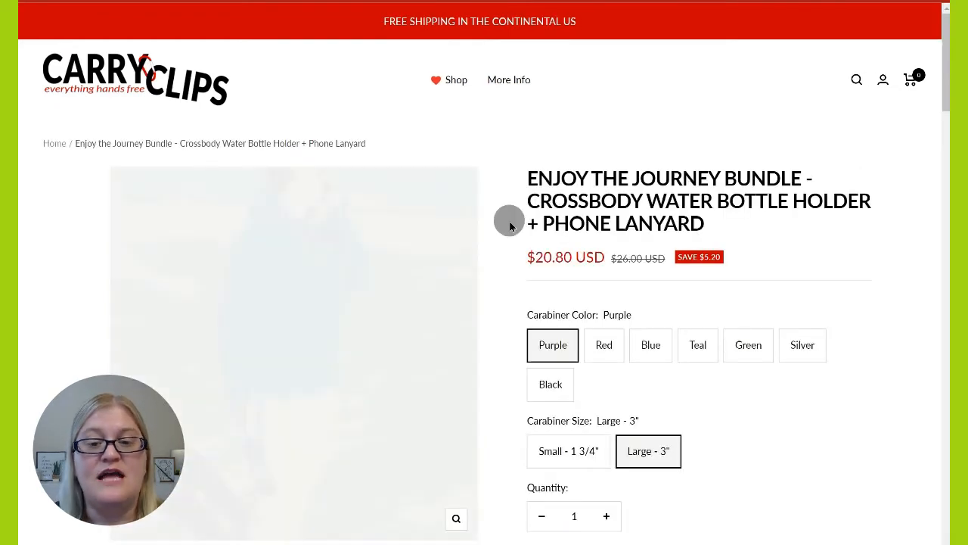
left_click(598, 344)
left_click(639, 347)
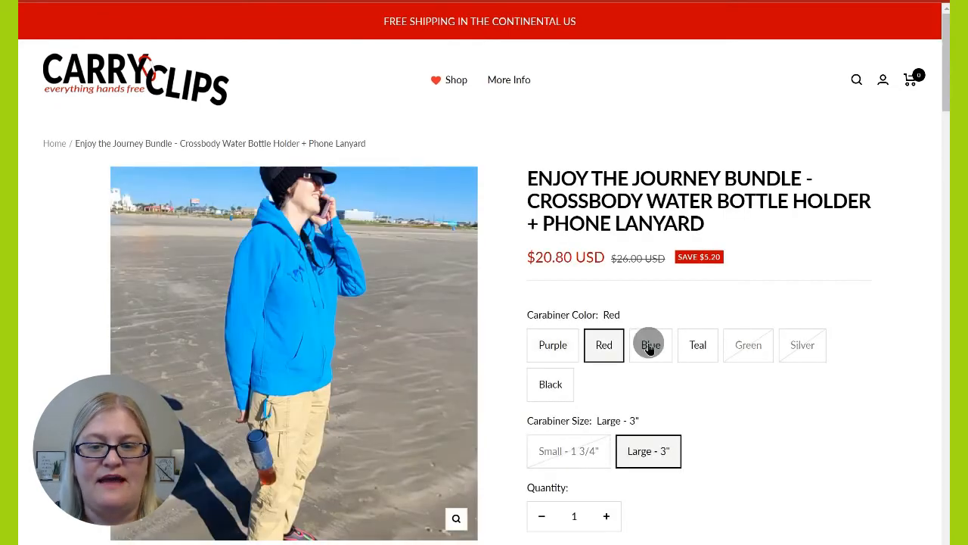
left_click(700, 342)
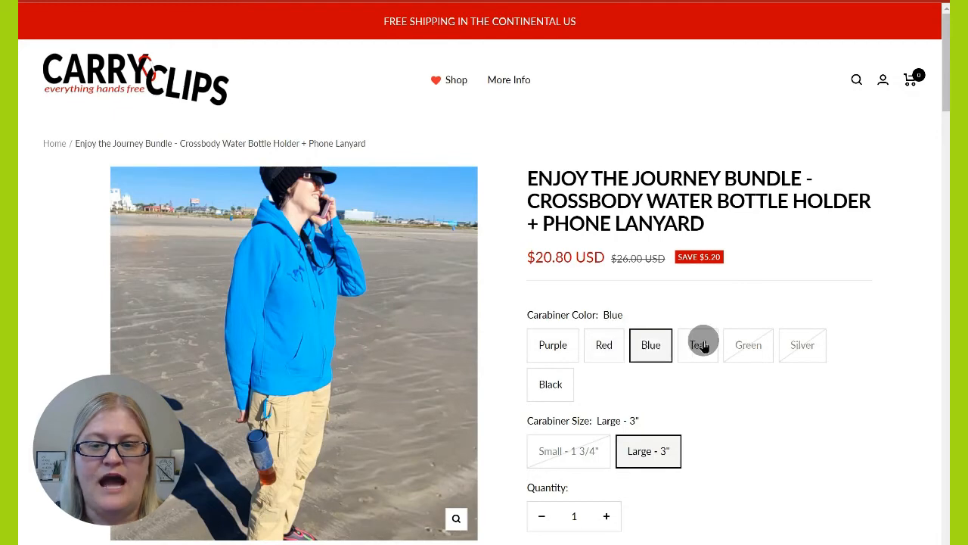
left_click(546, 387)
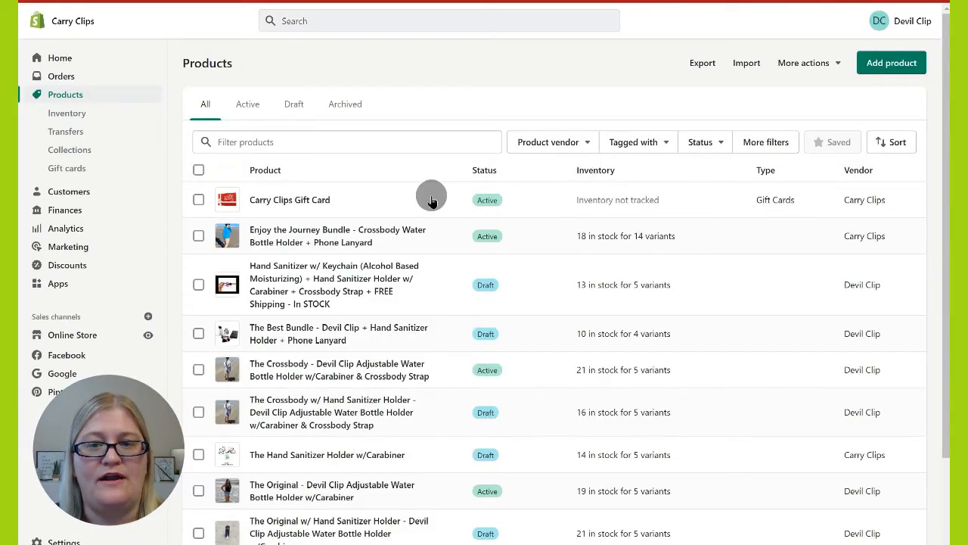
- Back in the Shopify admin, upload ORIGINAL PRODUCT PRICING.csv for product import
left_click(749, 63)
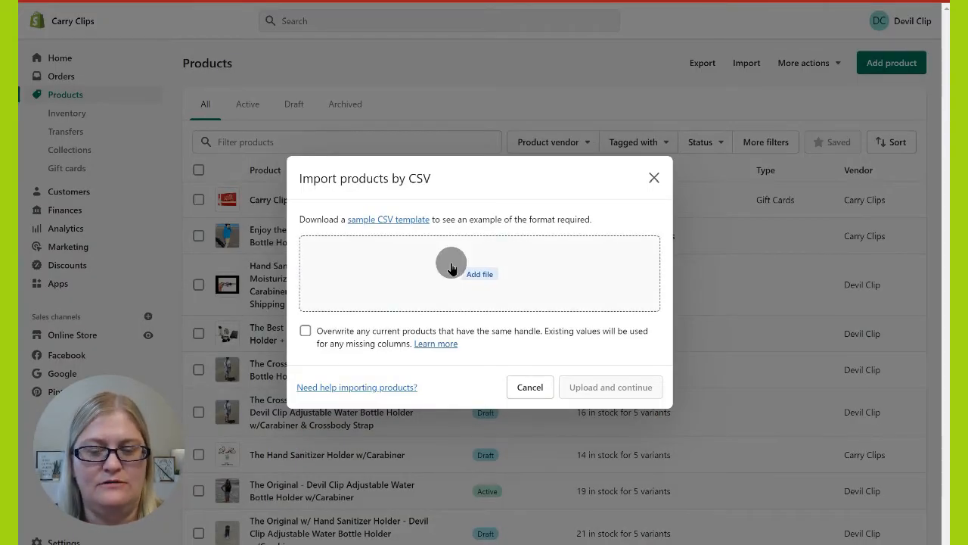
left_click(452, 268)
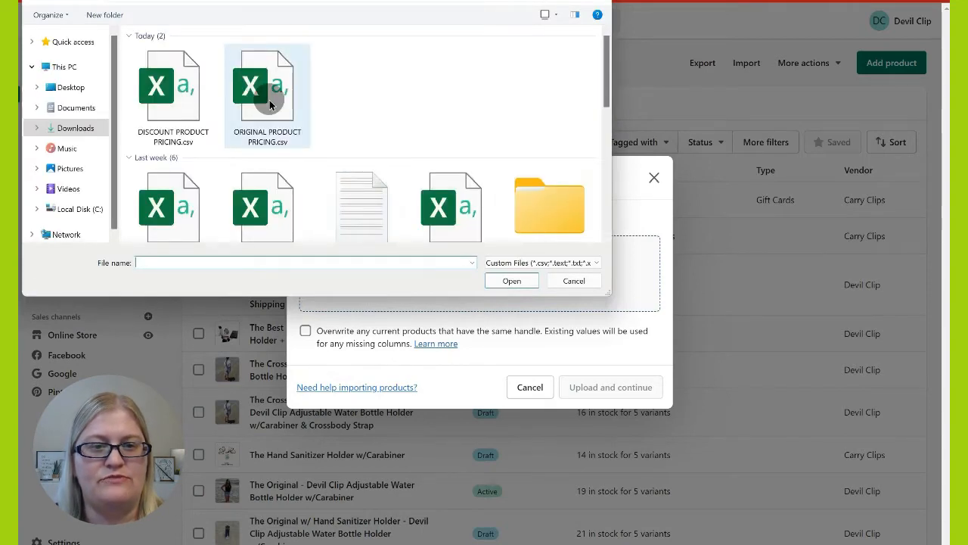
double_click(269, 100)
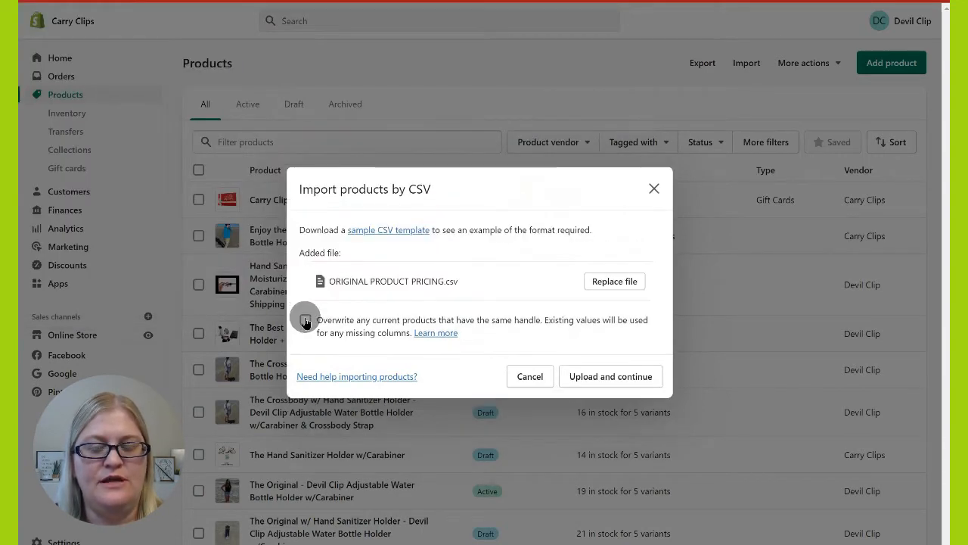
left_click(603, 377)
- Switch to the DISCOUNT PRODUCT PRICING workbook in Excel and close it
left_click(343, 492)
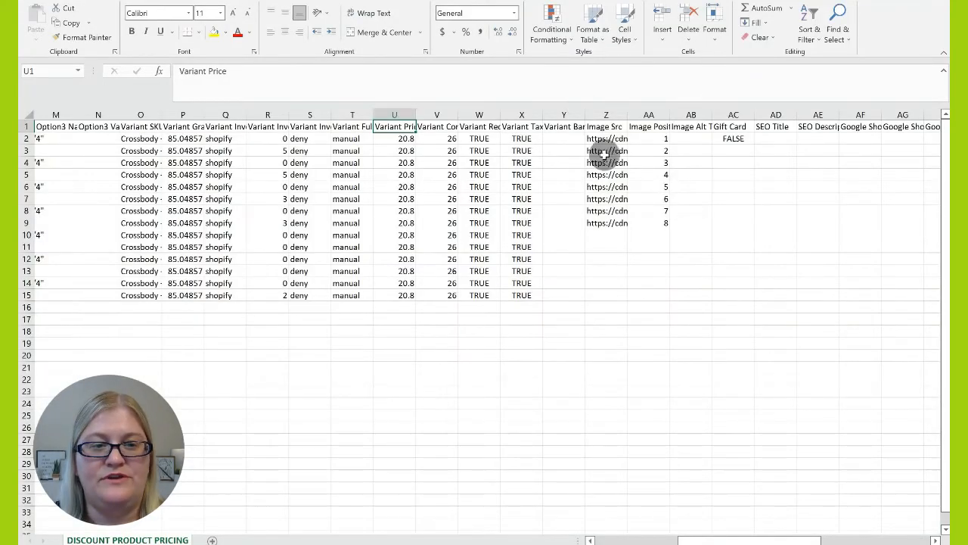
key("alt+F4")
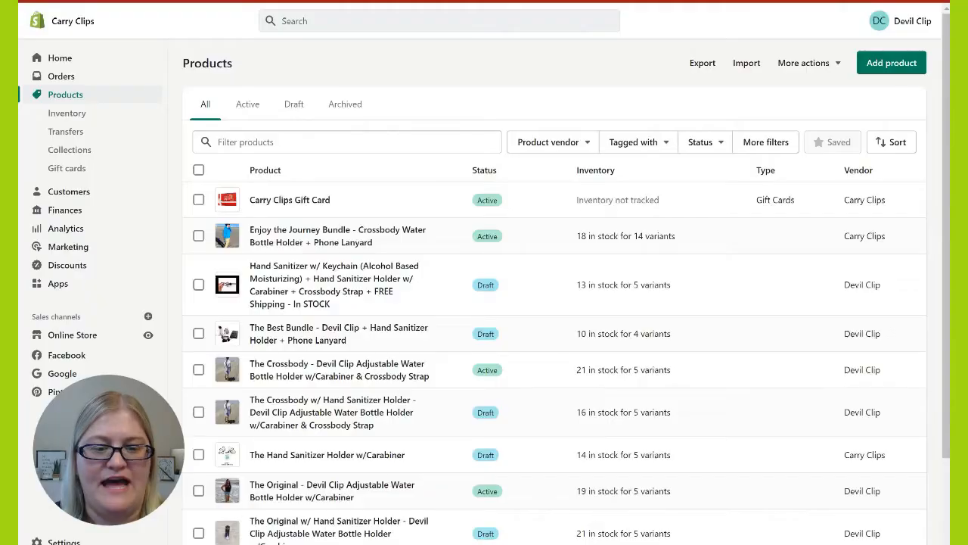
- Open ORIGINAL PRODUCT PRICING.csv from the Downloads folder in Excel and delete the tshirt rows 2 through 10
left_click(363, 543)
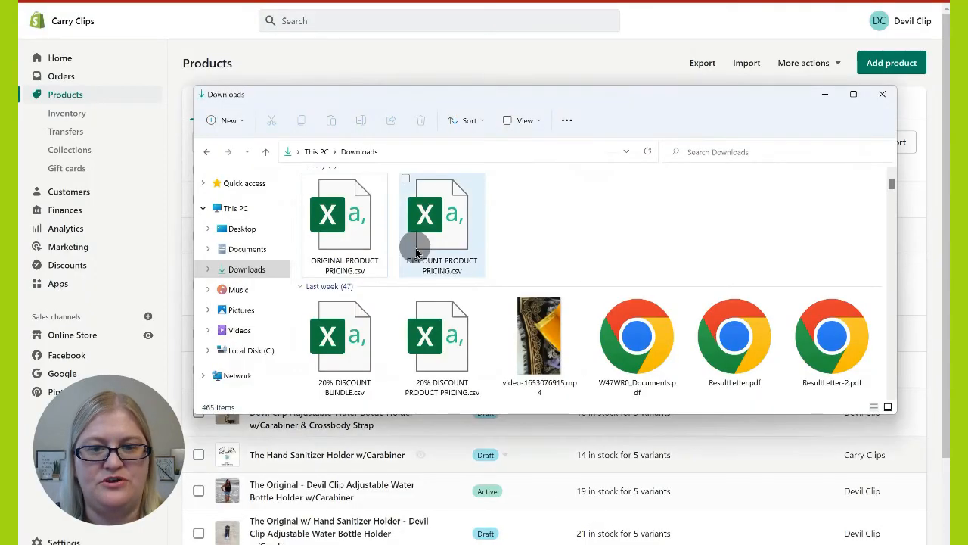
double_click(349, 219)
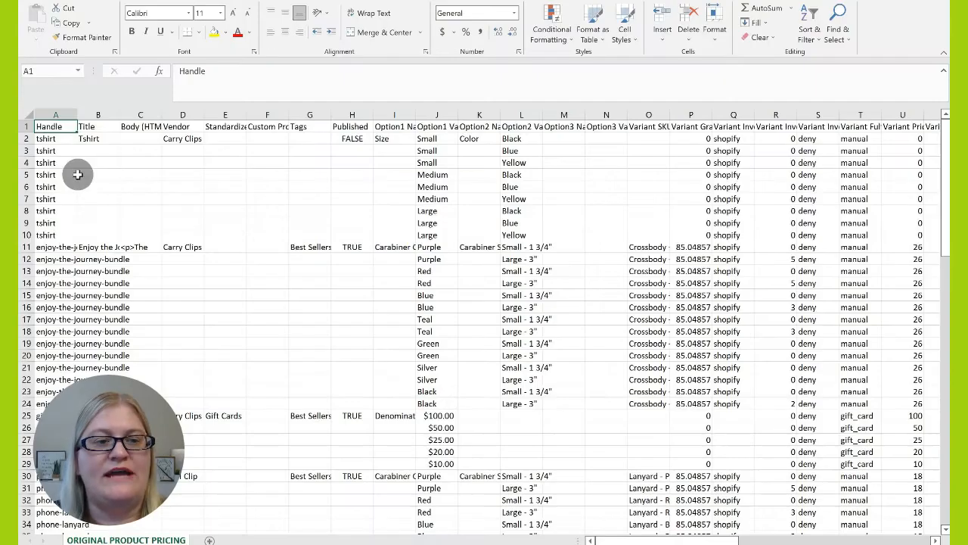
left_click(27, 138)
left_click(26, 234, "shift")
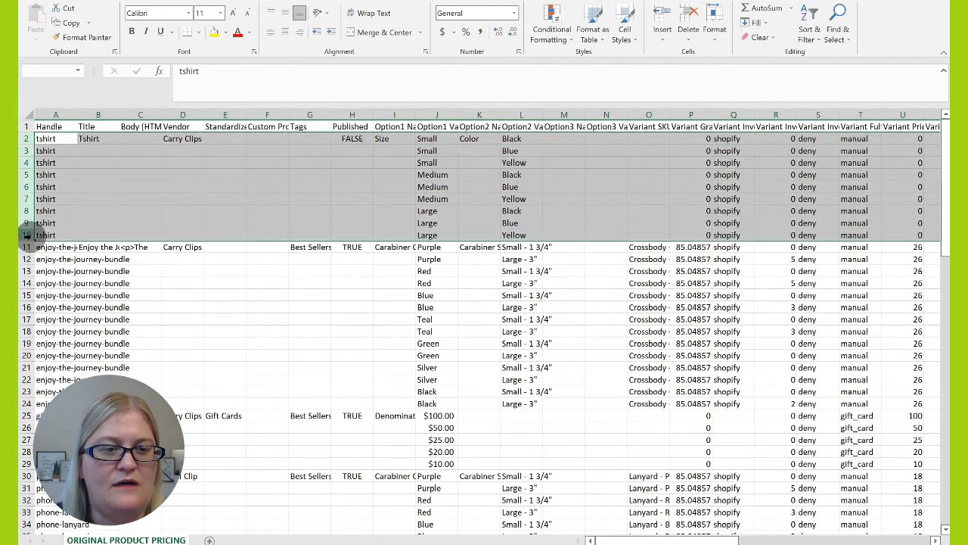
right_click(28, 235)
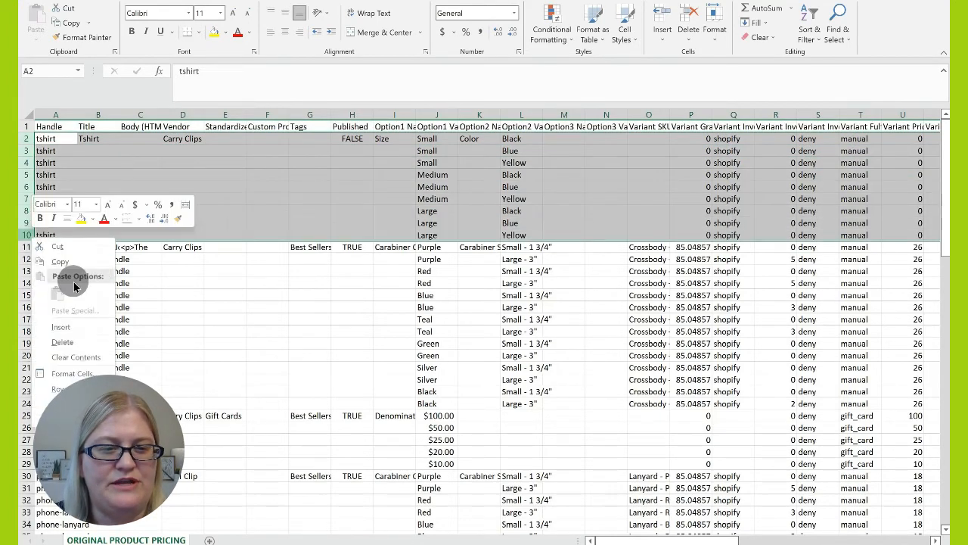
left_click(81, 347)
left_click(80, 344)
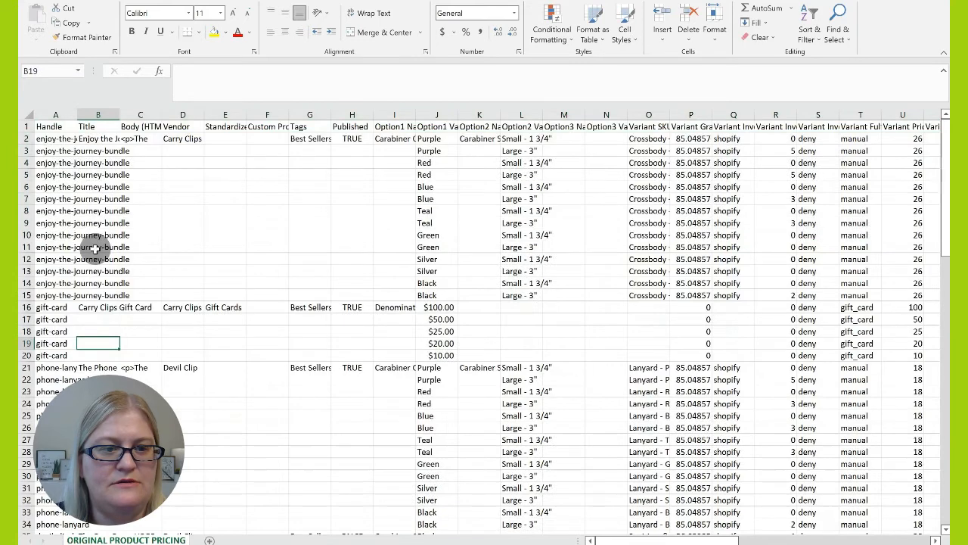
- Delete every row from the first gift-card row down, keeping only the header and the enjoy-the-journey-bundle rows
left_click(27, 307)
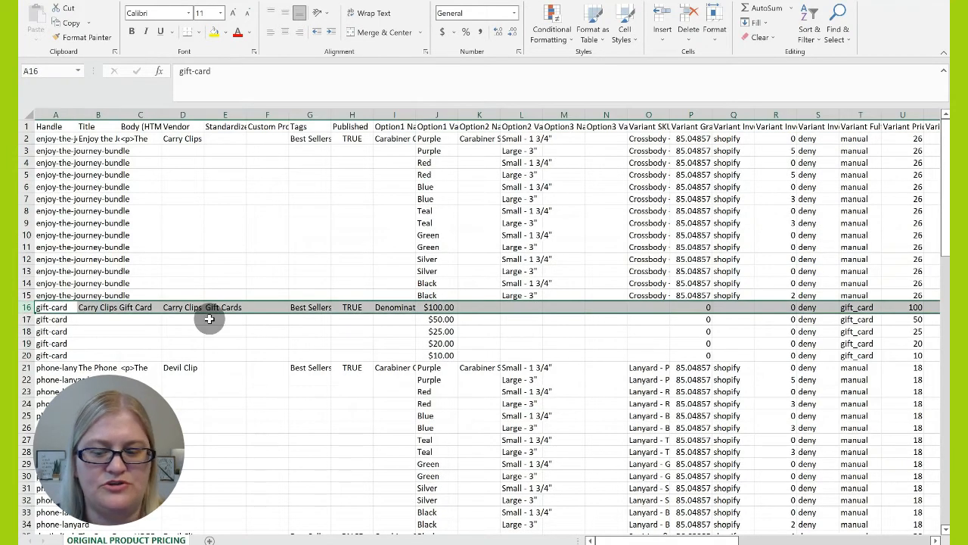
key("ctrl+shift+Down")
right_click(208, 319)
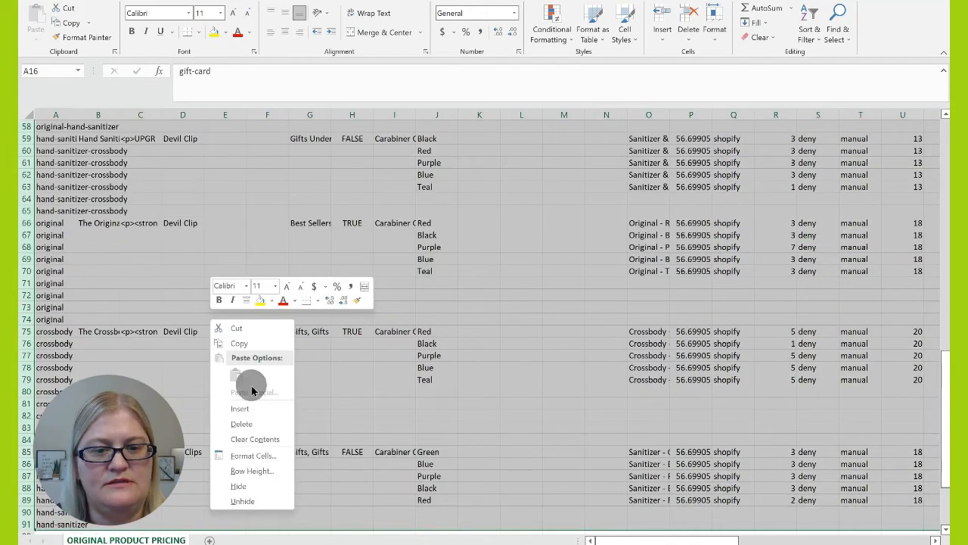
left_click(248, 426)
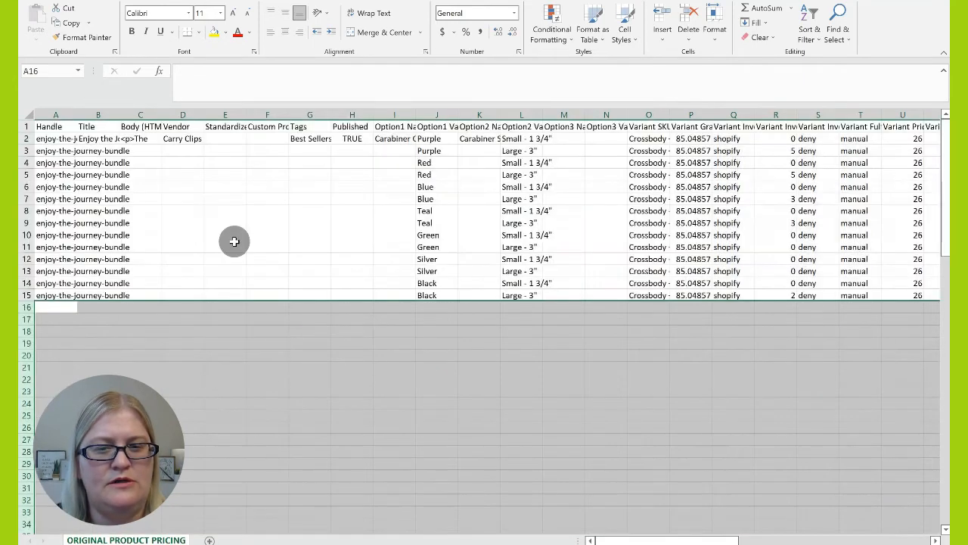
left_click(207, 214)
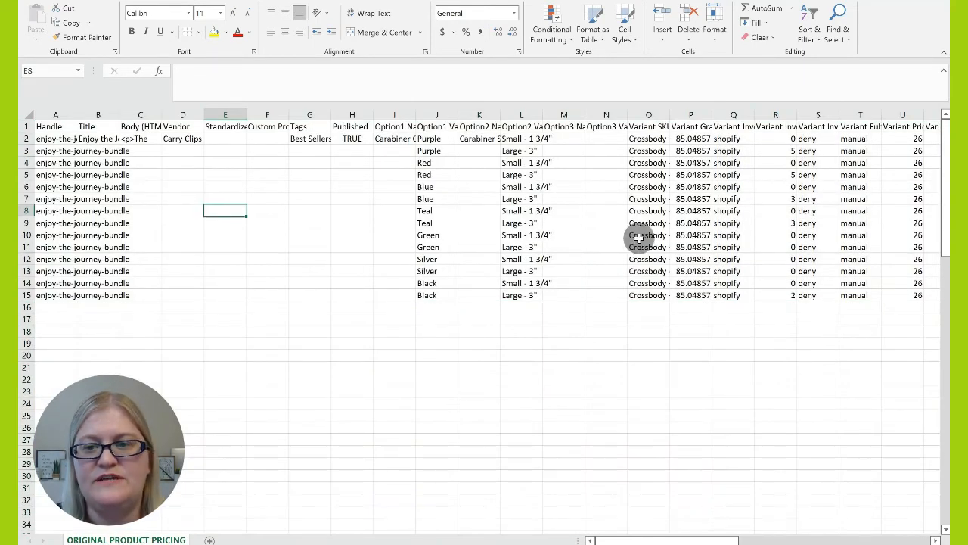
- Check the Variant Price and Variant Compare At Price columns, then save the workbook, keeping the CSV format
scroll(639, 238, "right", 2)
scroll(544, 175, "right", 1)
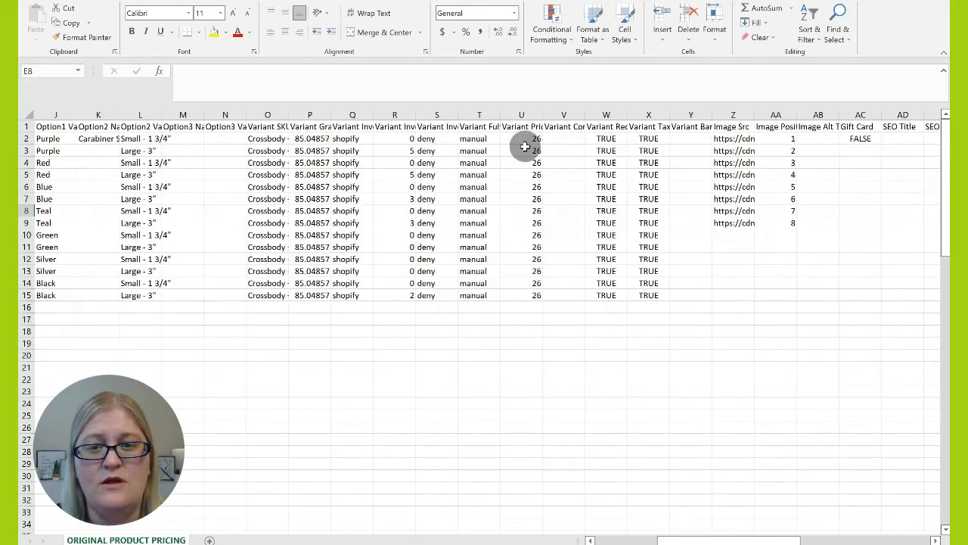
left_click(522, 127)
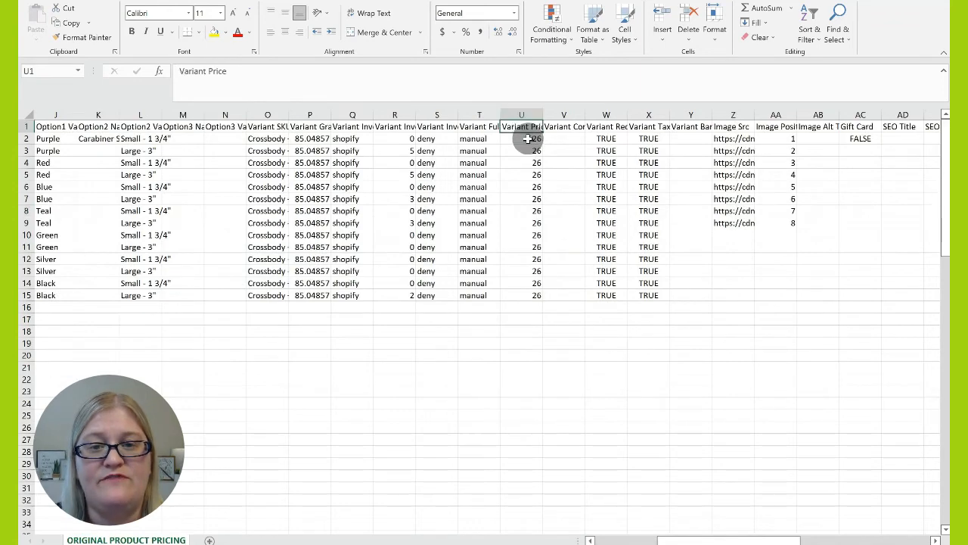
left_click(573, 126)
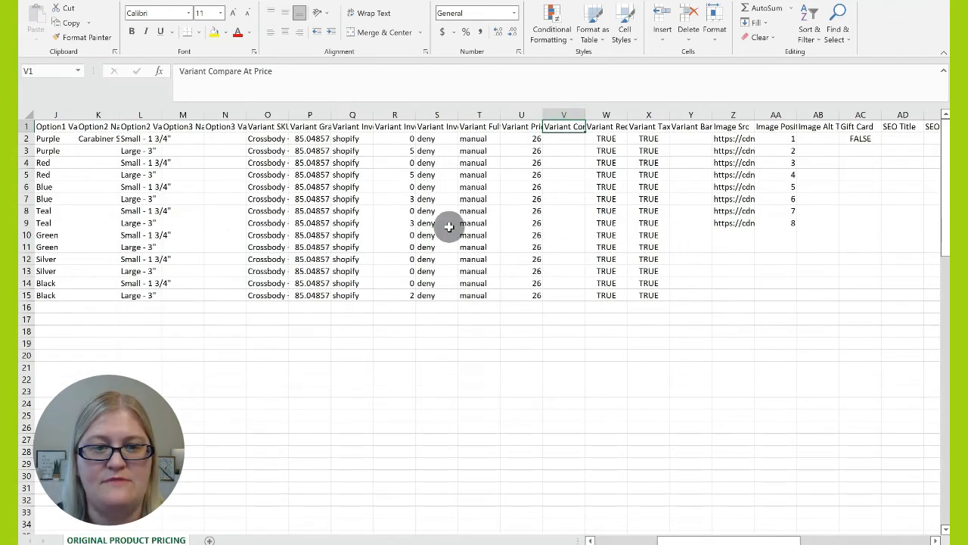
scroll(90, 129, "left", 3)
key("ctrl+s")
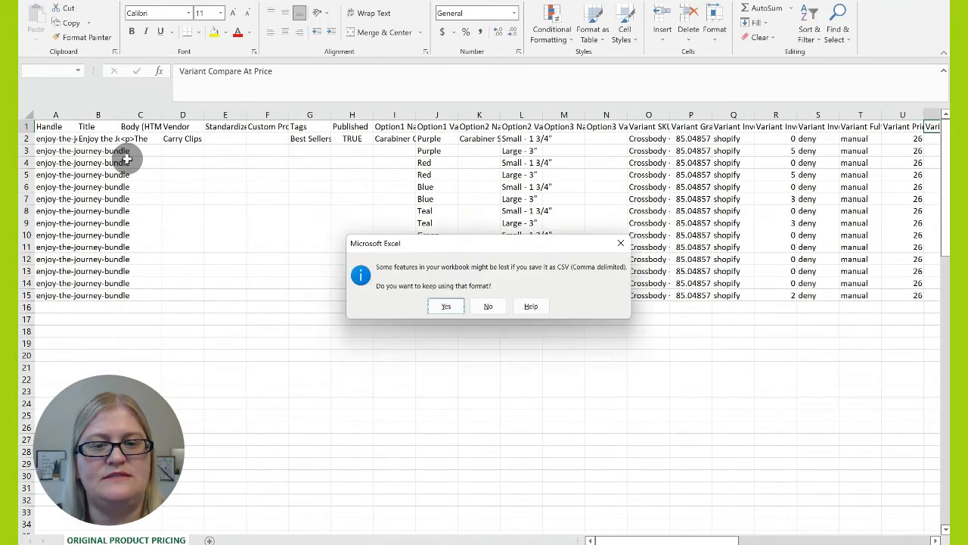
left_click(445, 304)
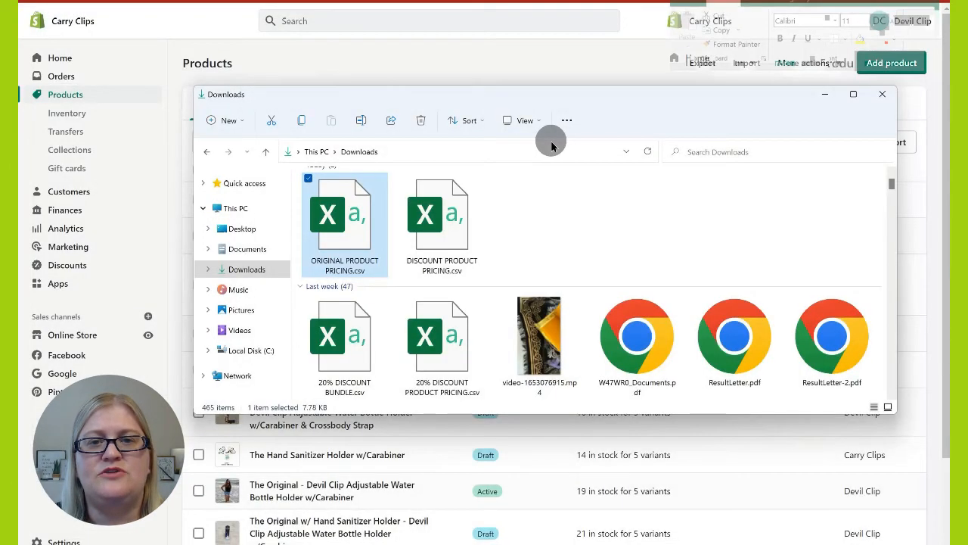
- In Shopify, import ORIGINAL PRODUCT PRICING.csv, overwriting current products with the same handle, after checking the variant prices in the preview
left_click(445, 279)
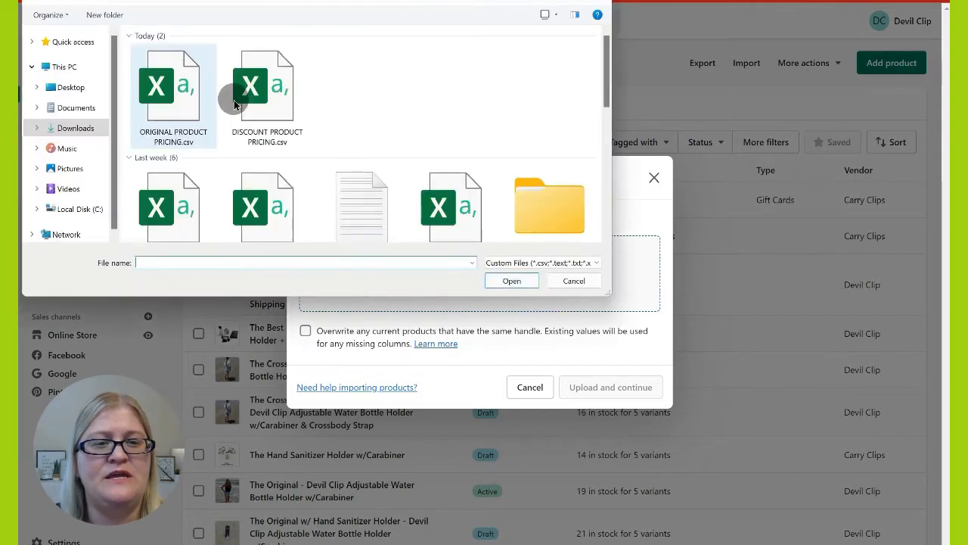
double_click(175, 95)
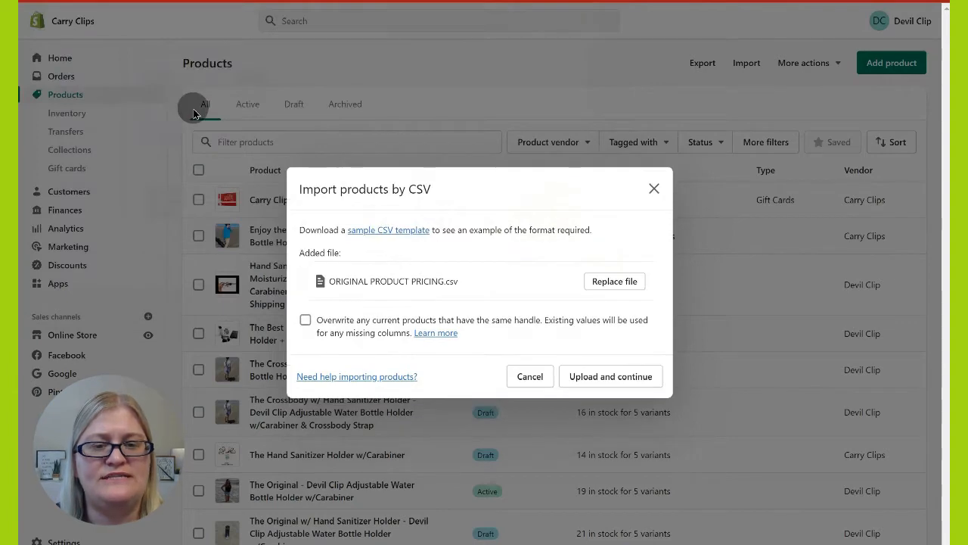
left_click(305, 321)
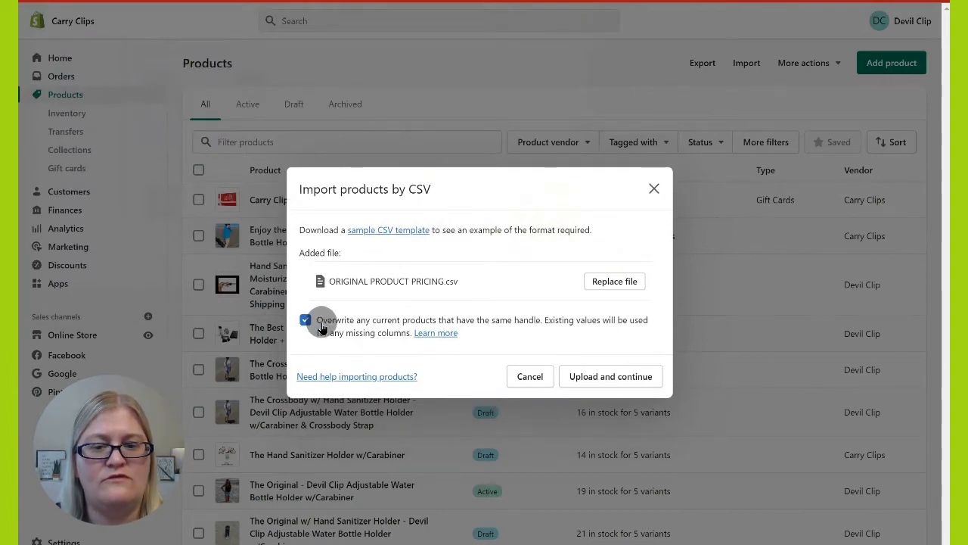
left_click(605, 378)
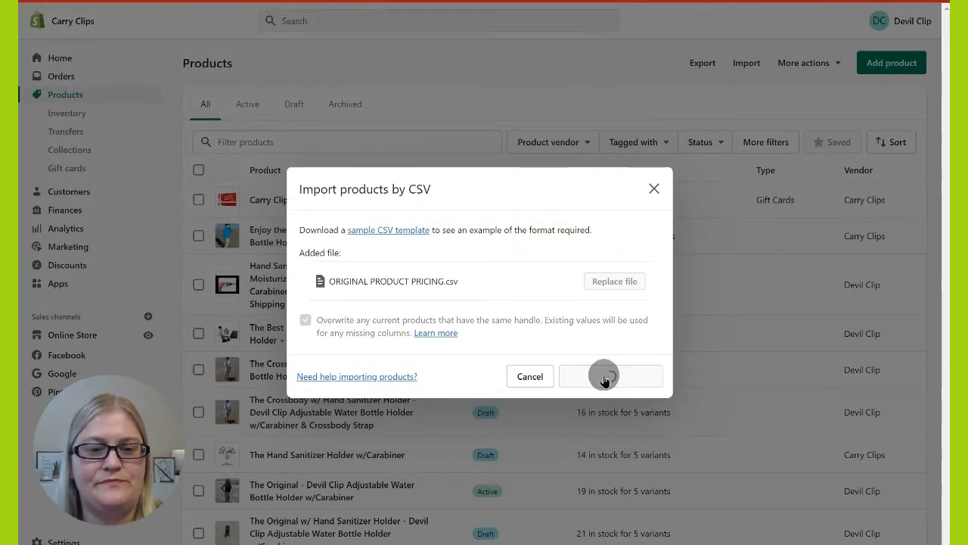
scroll(606, 381, "down", 10)
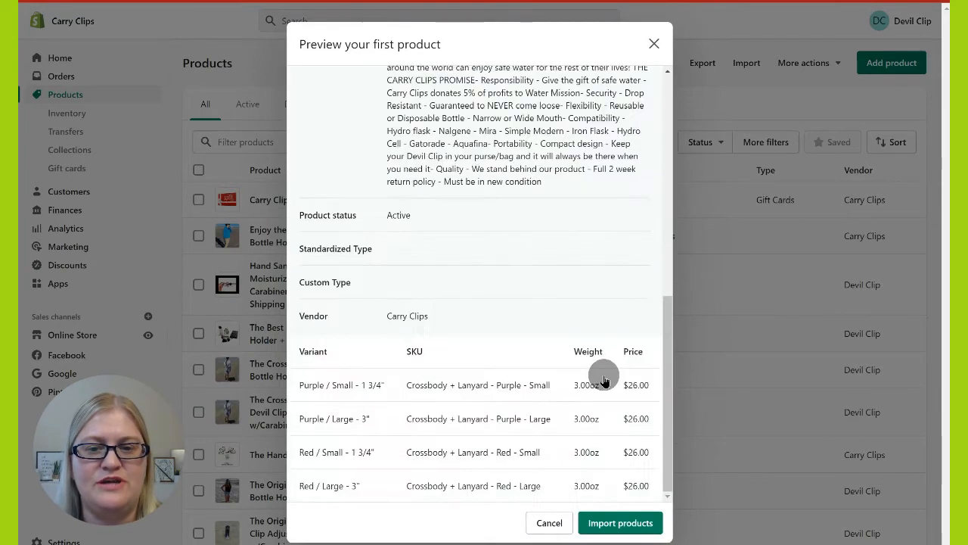
left_click(620, 523)
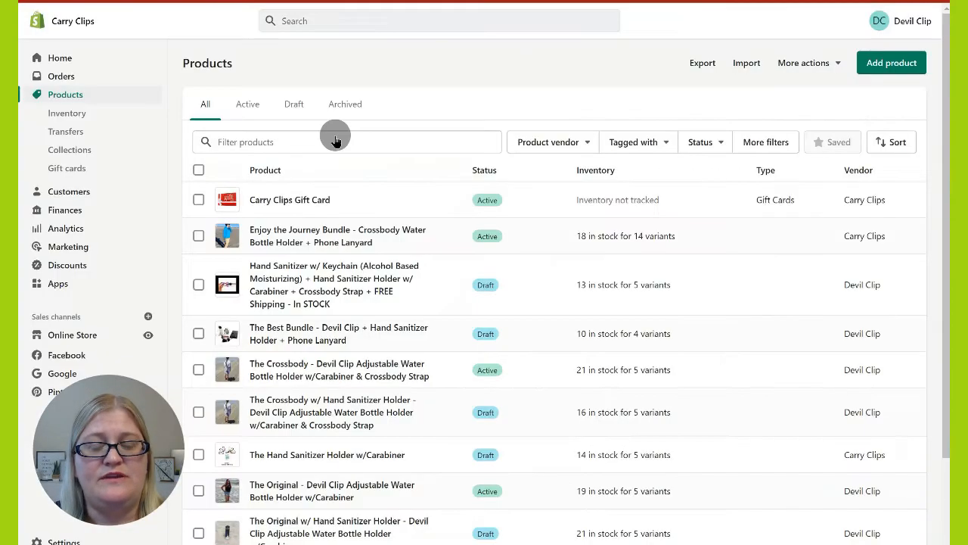
- Start a new discount of the discount code type in Shopify and name the code vip20
left_click(69, 266)
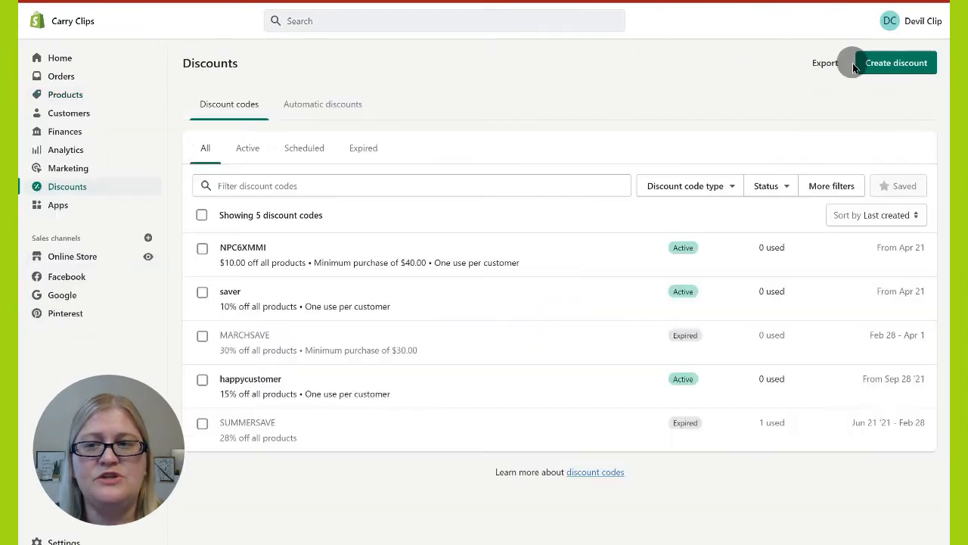
left_click(893, 64)
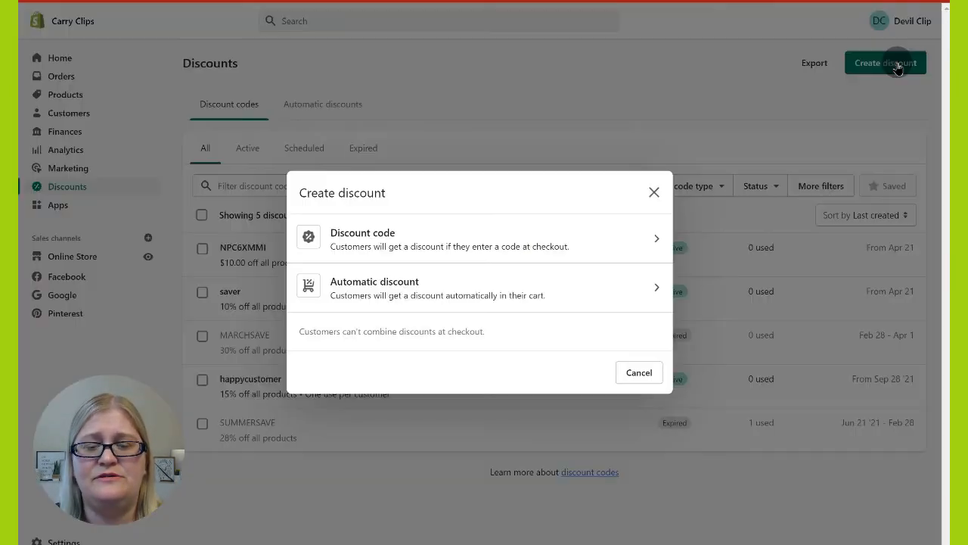
left_click(511, 244)
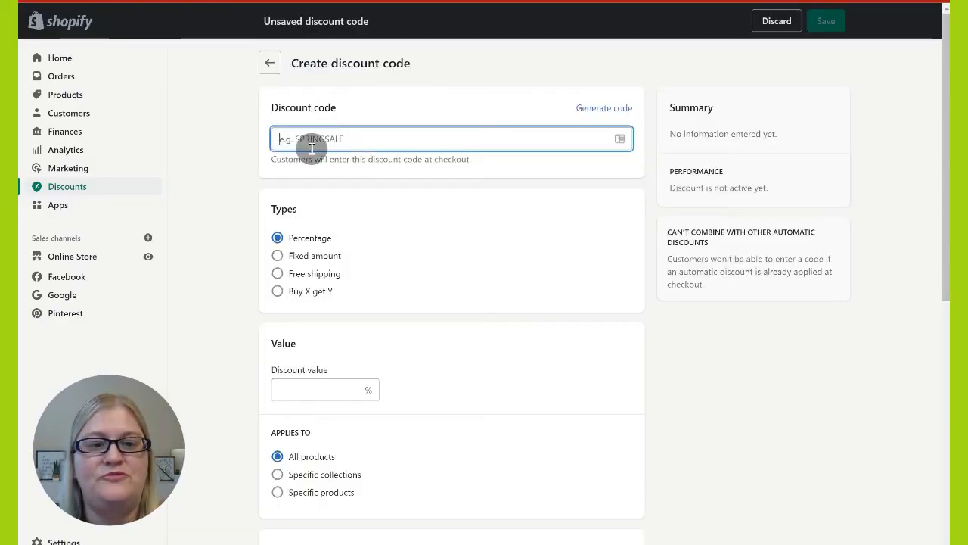
type("20")
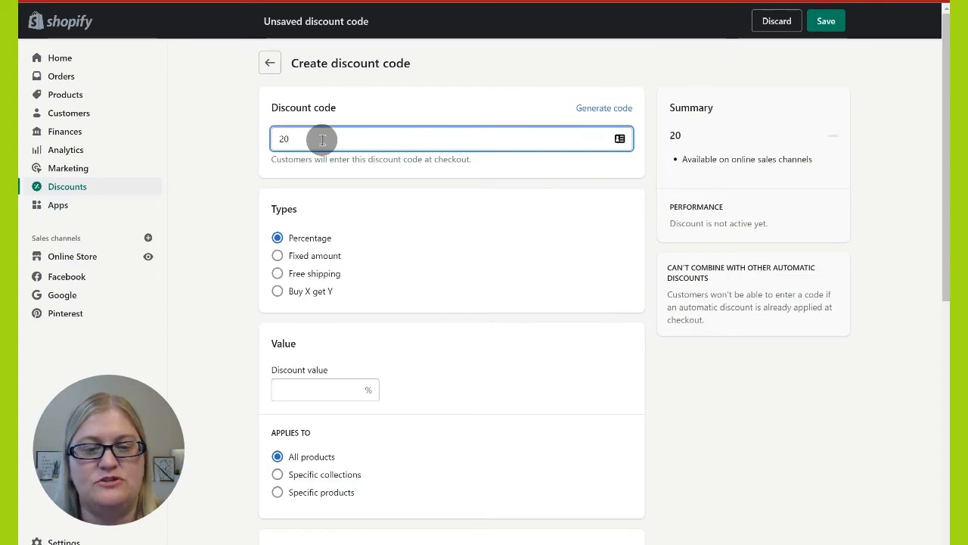
key("BackSpace")
key("BackSpace")
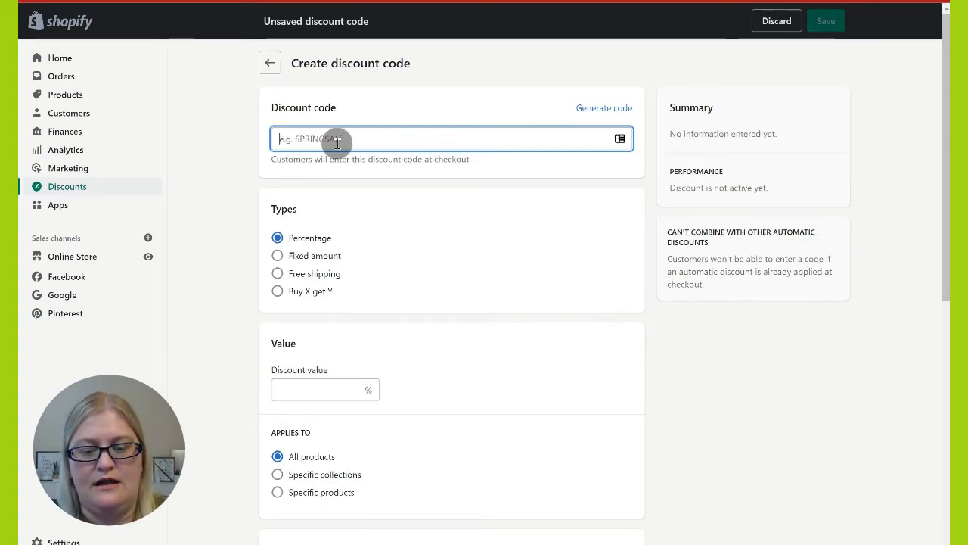
type("vip20")
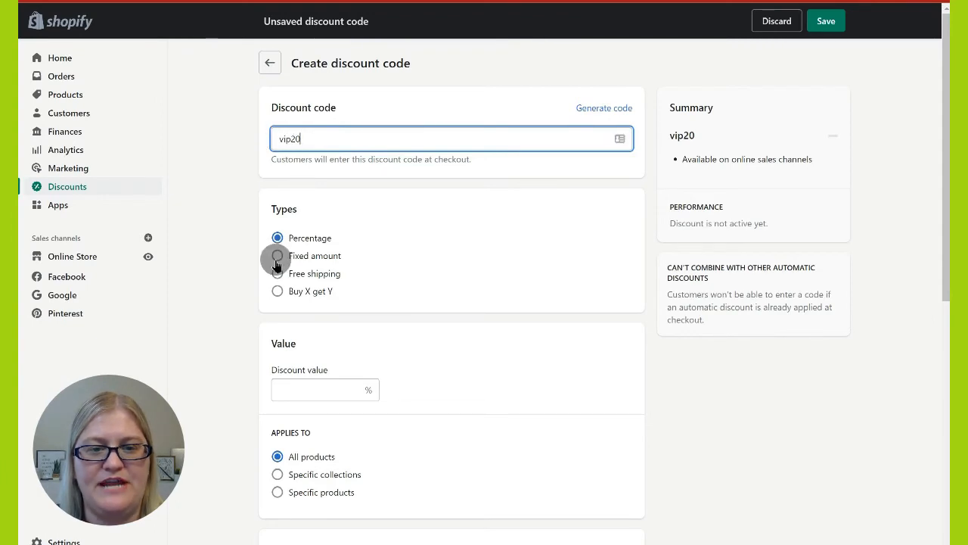
- Set the discount value to 20%, keep the minimum requirements at None, and review the eligibility, usage limit and active date options
left_click(306, 389)
type("20")
scroll(307, 387, "down", 2)
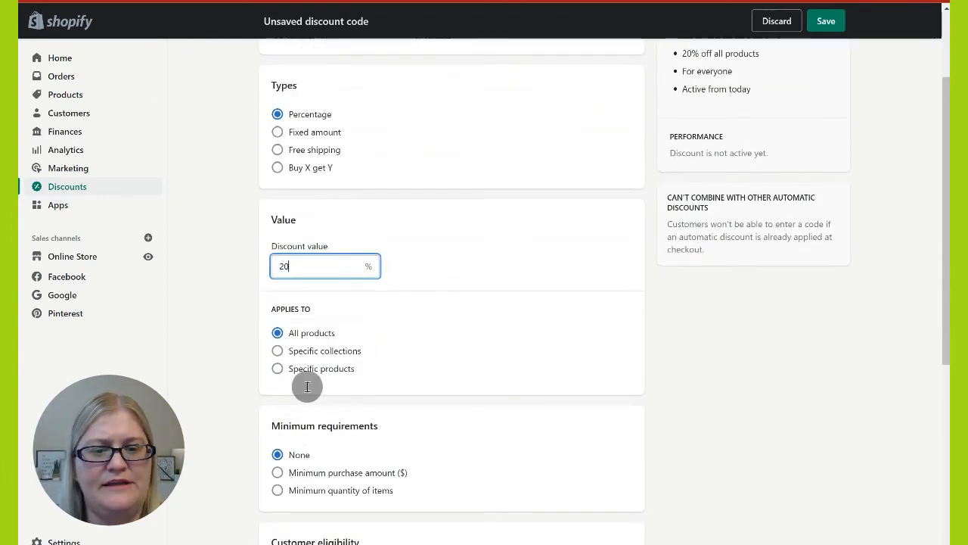
scroll(446, 377, "down", 2)
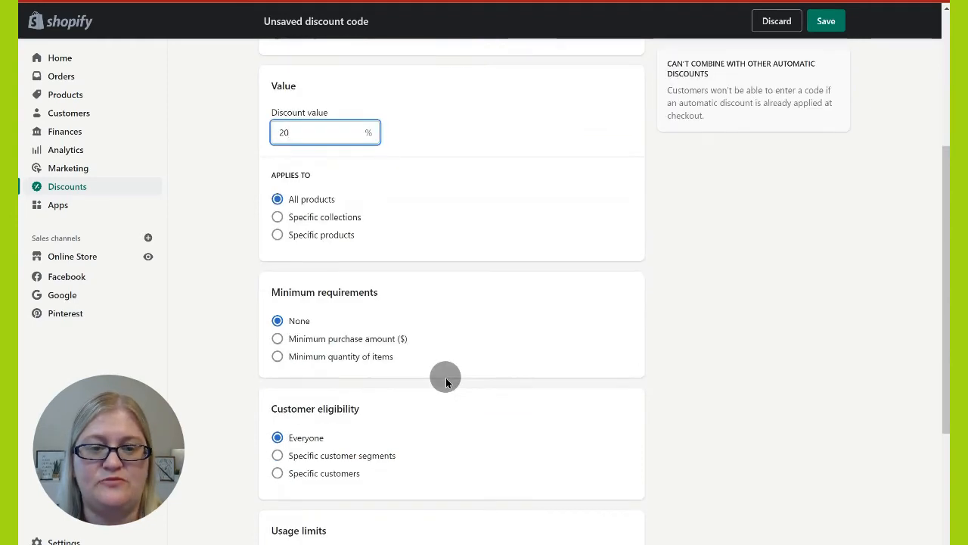
scroll(445, 377, "down", 1)
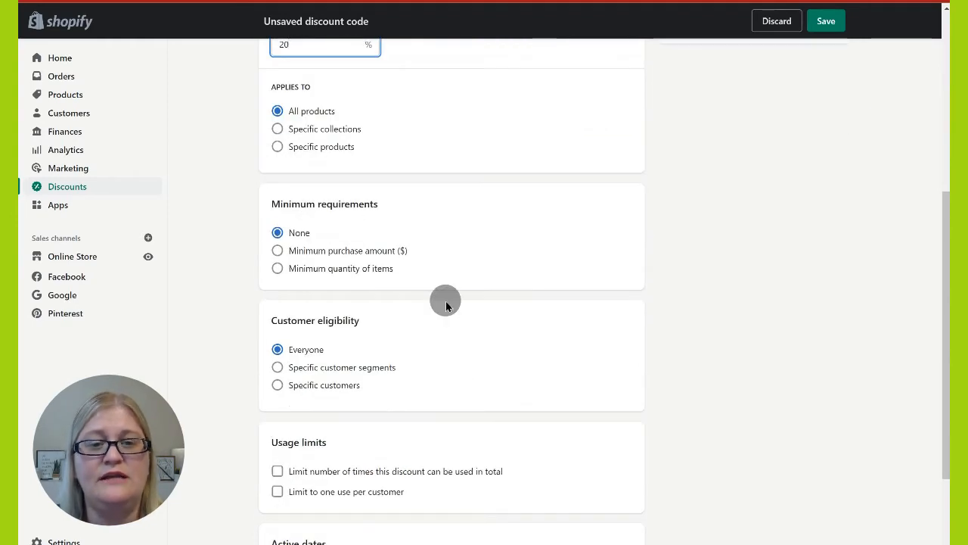
left_click(278, 252)
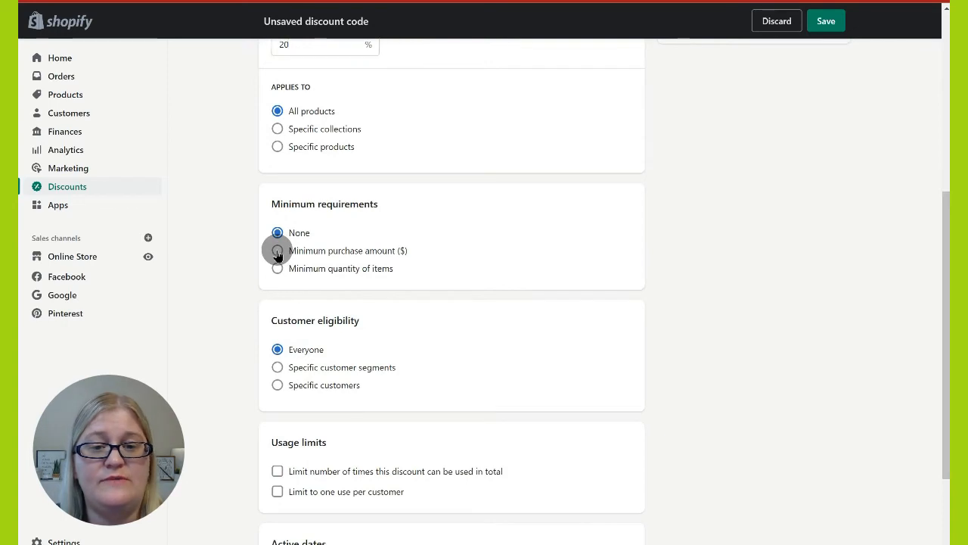
left_click(278, 252)
left_click(277, 233)
scroll(469, 382, "down", 1)
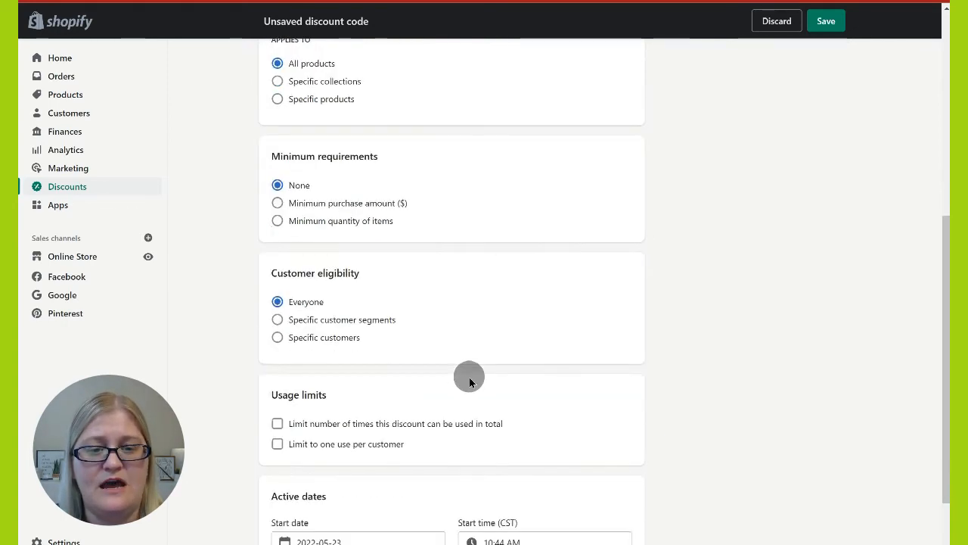
scroll(469, 382, "down", 1)
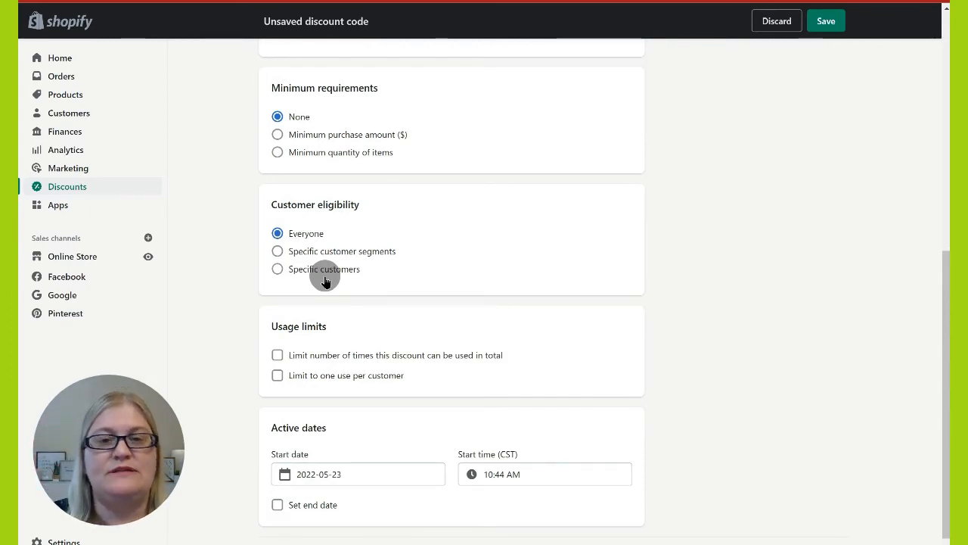
scroll(412, 354, "down", 1)
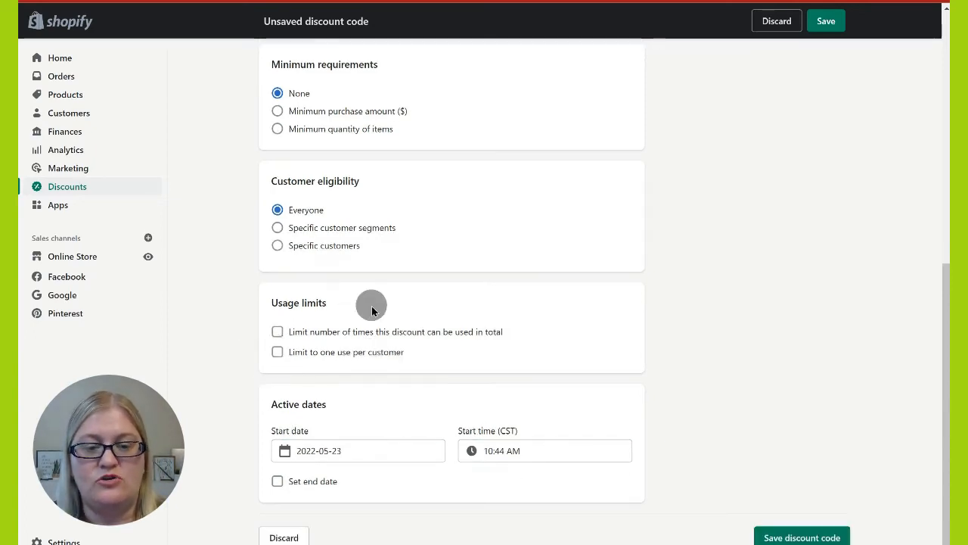
- Save the vip20 discount code, then disable it and confirm
left_click(798, 537)
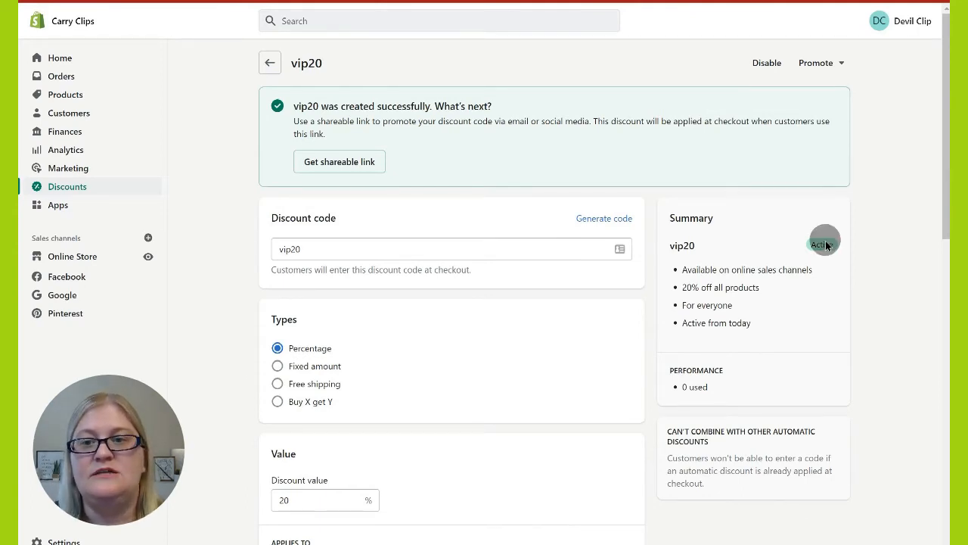
left_click(767, 65)
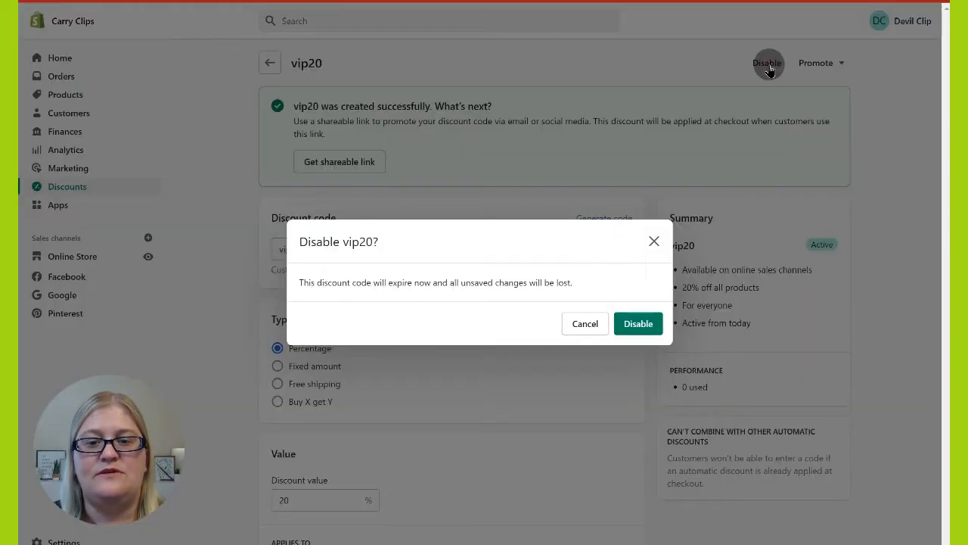
left_click(639, 324)
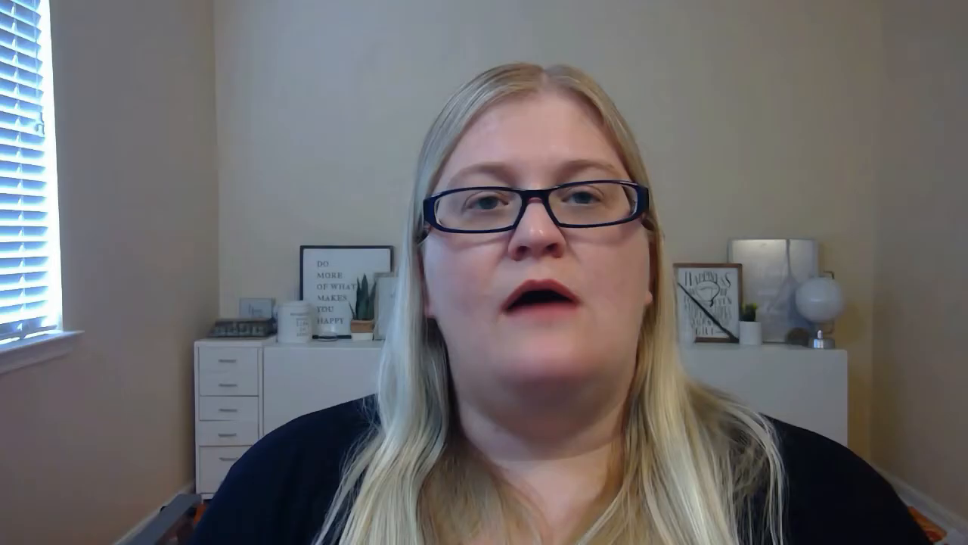